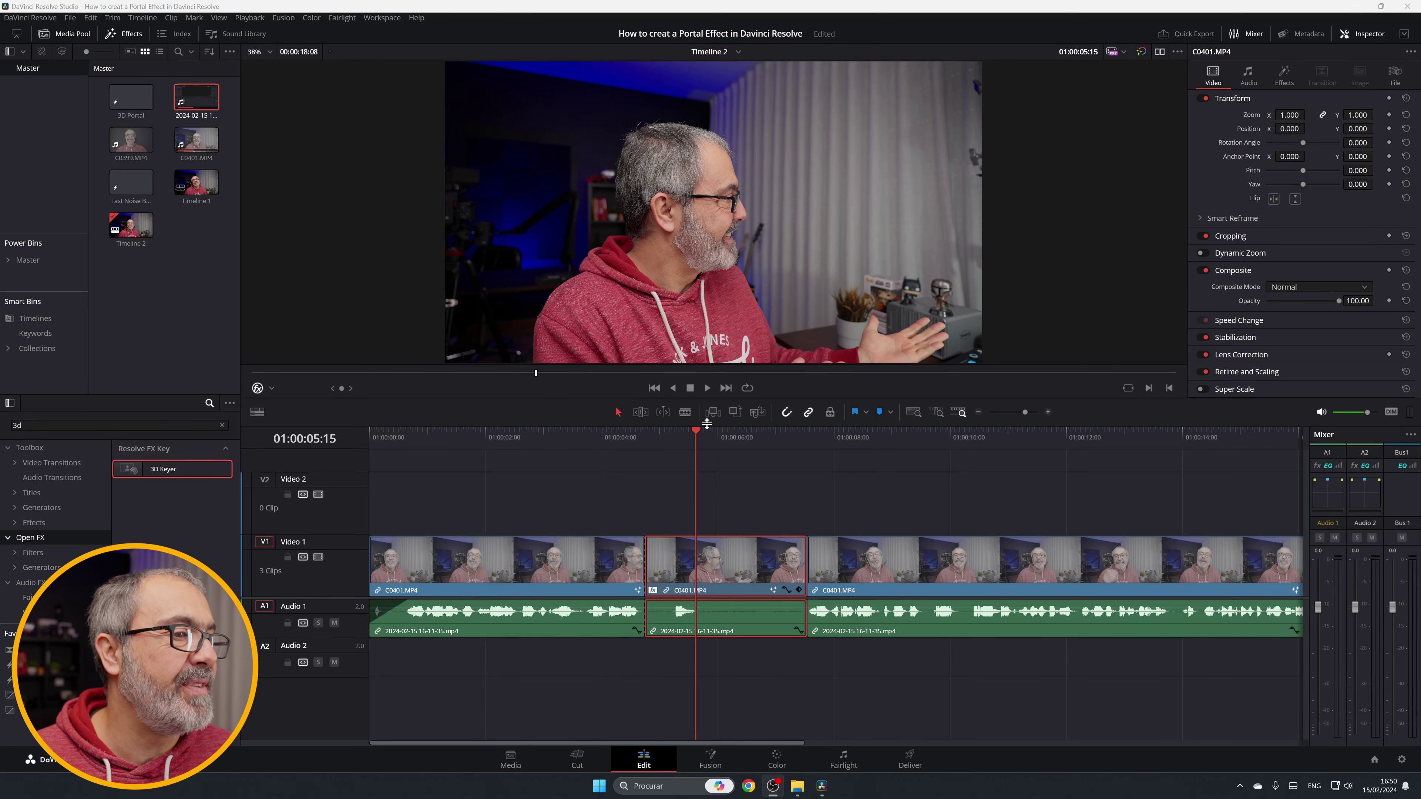
Step: Play the middle clip on the timeline from its start and open it on the Fusion page
{"action": "left_click_drag", "start_coordinate": [627, 446], "coordinate": [644, 492]}
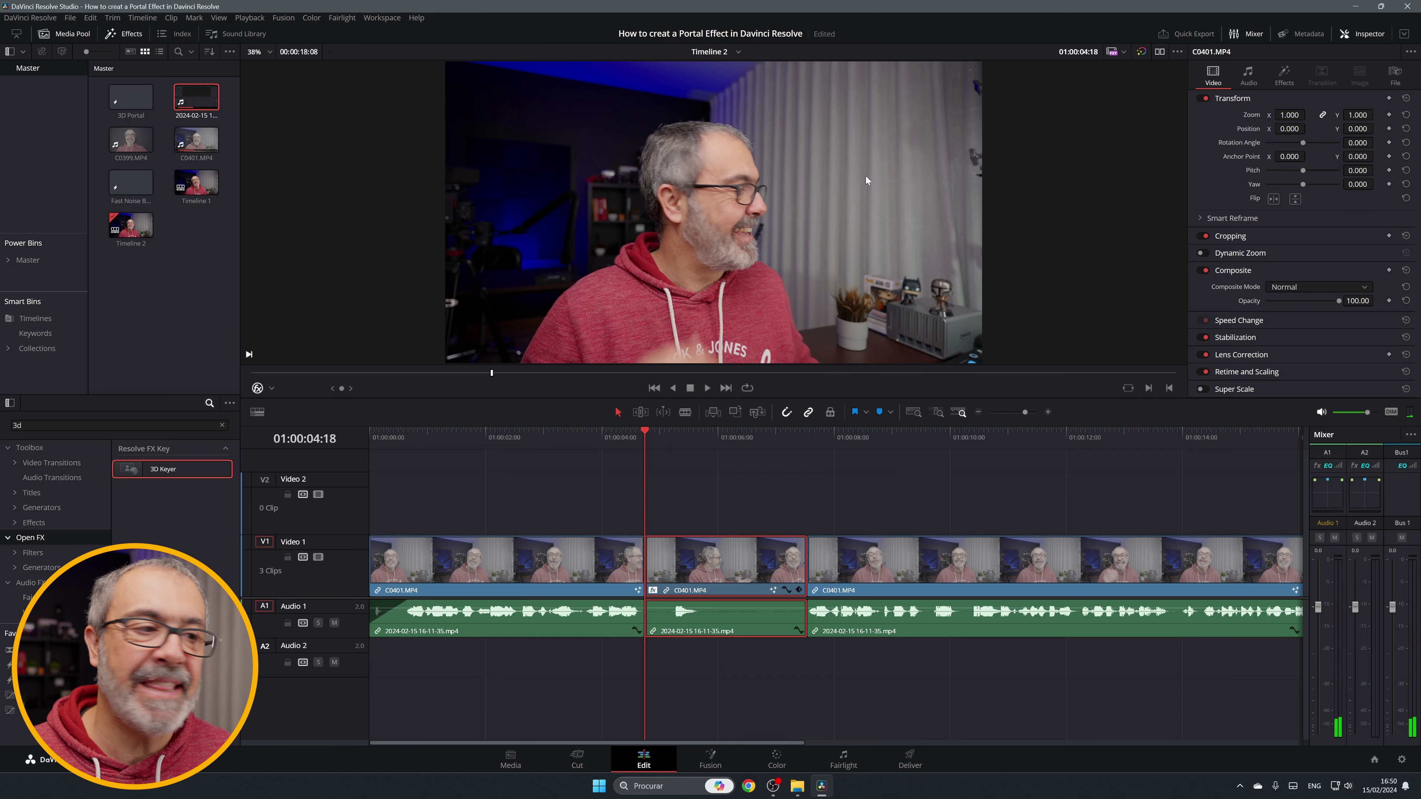
{"action": "key", "text": "space"}
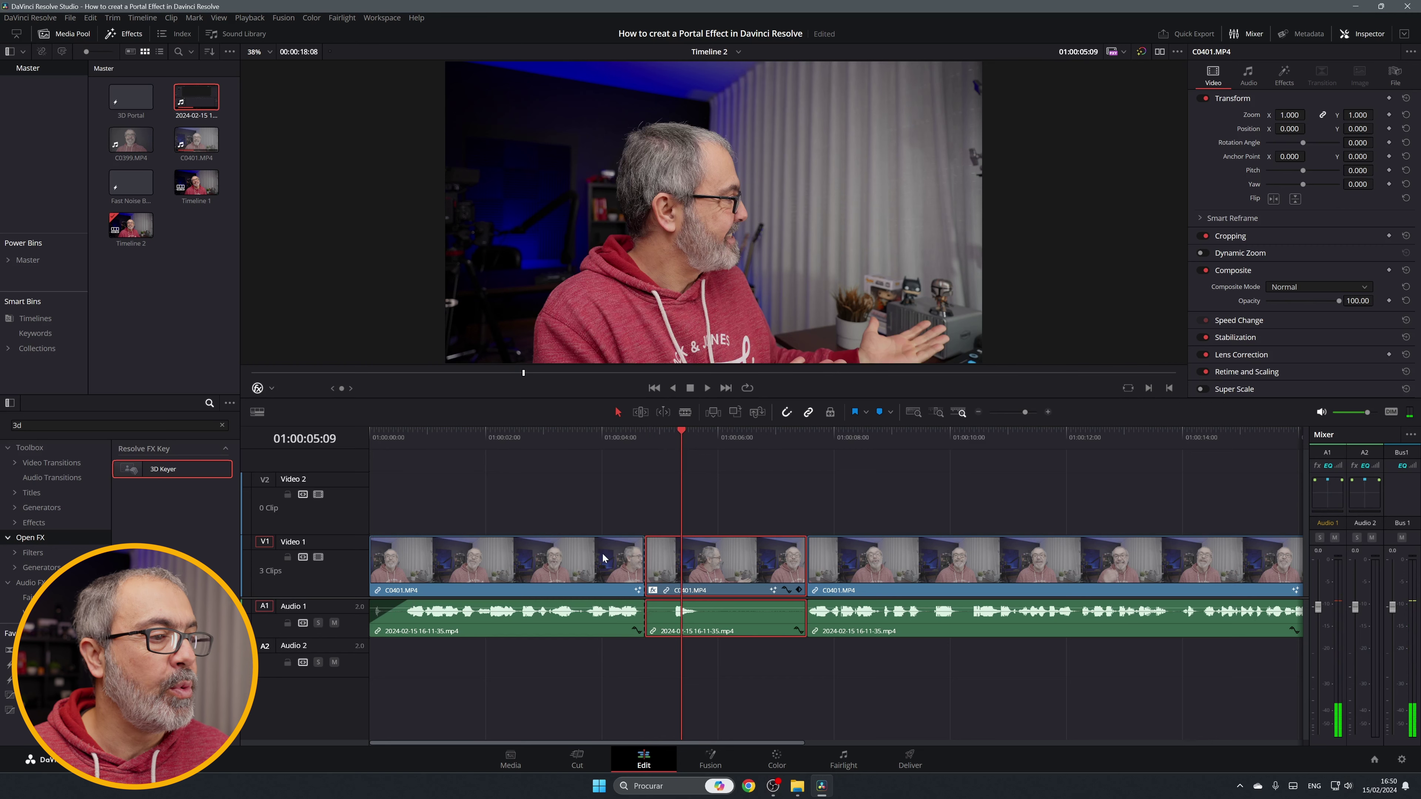
{"action": "left_click", "coordinate": [727, 757]}
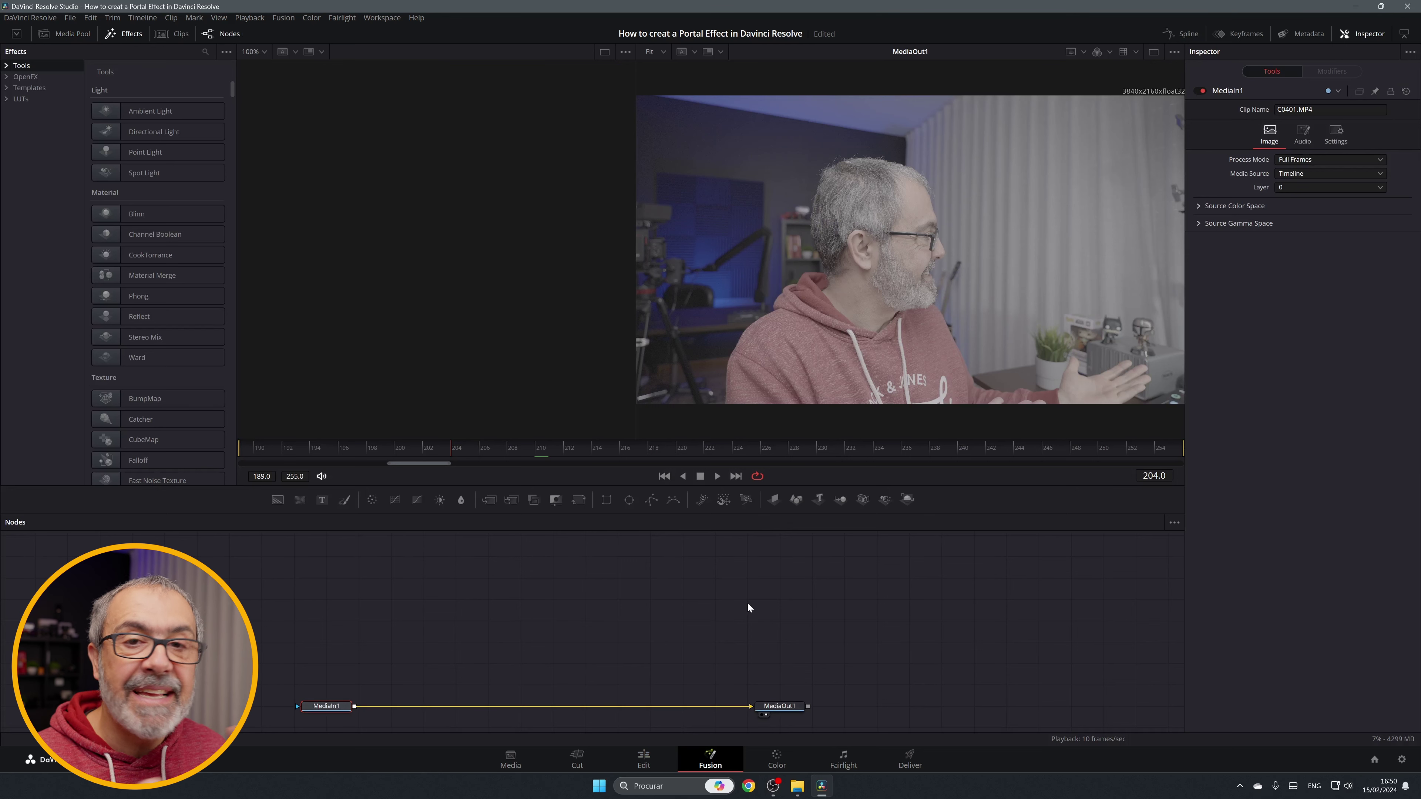
Step: Add a Background node and set its color to bright yellow, with red 1.0, green 0.968627 and blue 0.039215
{"action": "left_click_drag", "start_coordinate": [278, 499], "coordinate": [632, 595]}
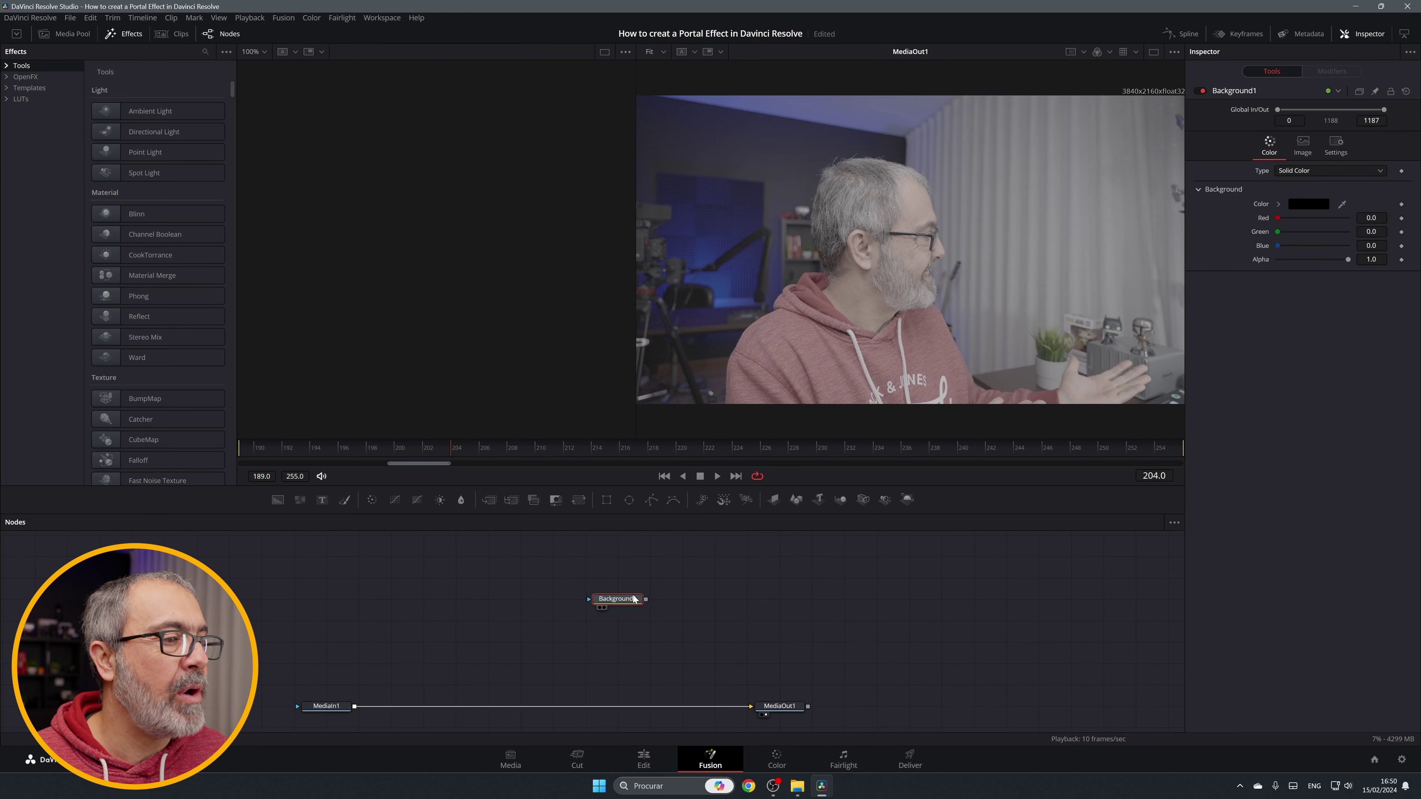
{"action": "left_click", "coordinate": [1314, 207]}
{"action": "left_click", "coordinate": [798, 299]}
{"action": "left_click", "coordinate": [798, 297]}
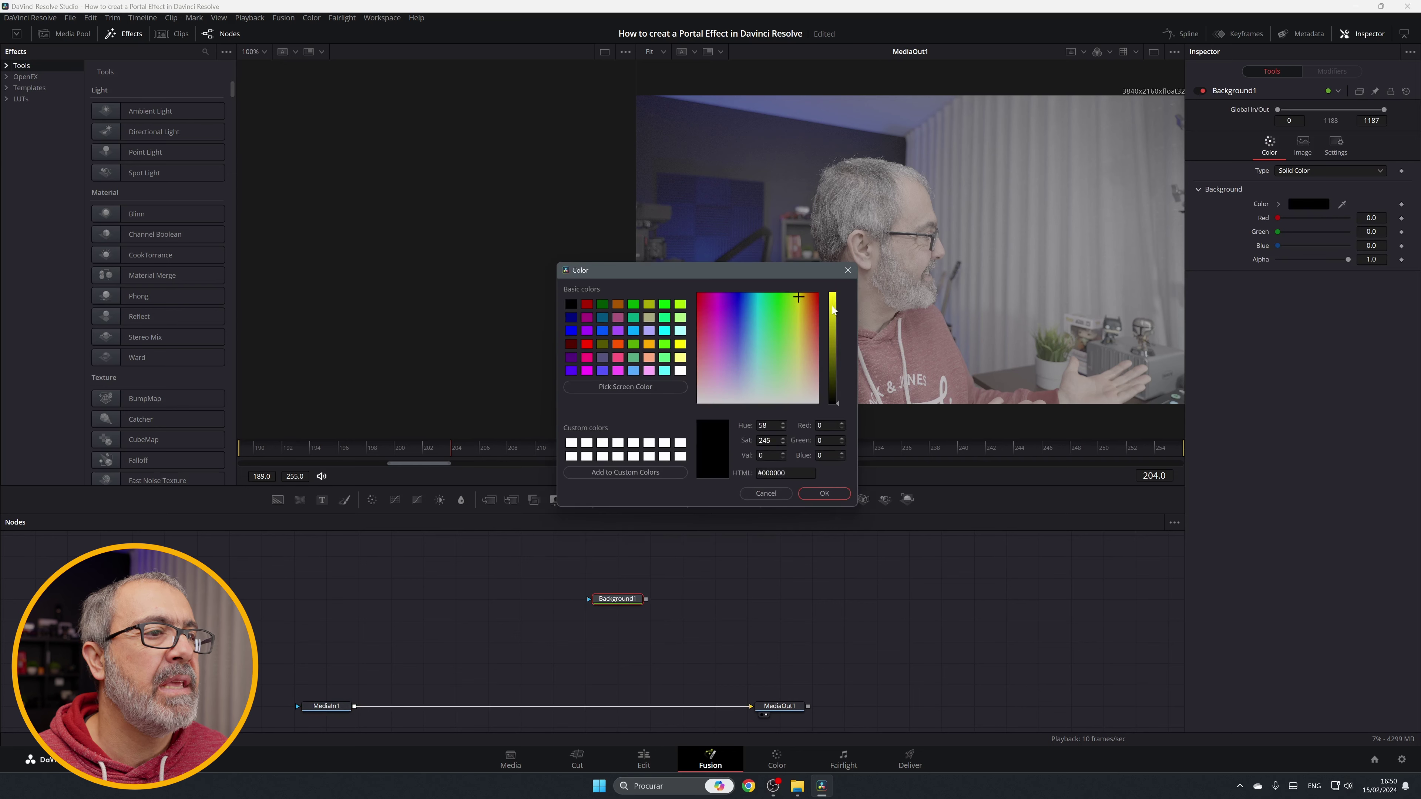
{"action": "left_click_drag", "start_coordinate": [833, 310], "coordinate": [833, 293]}
{"action": "left_click", "coordinate": [824, 494]}
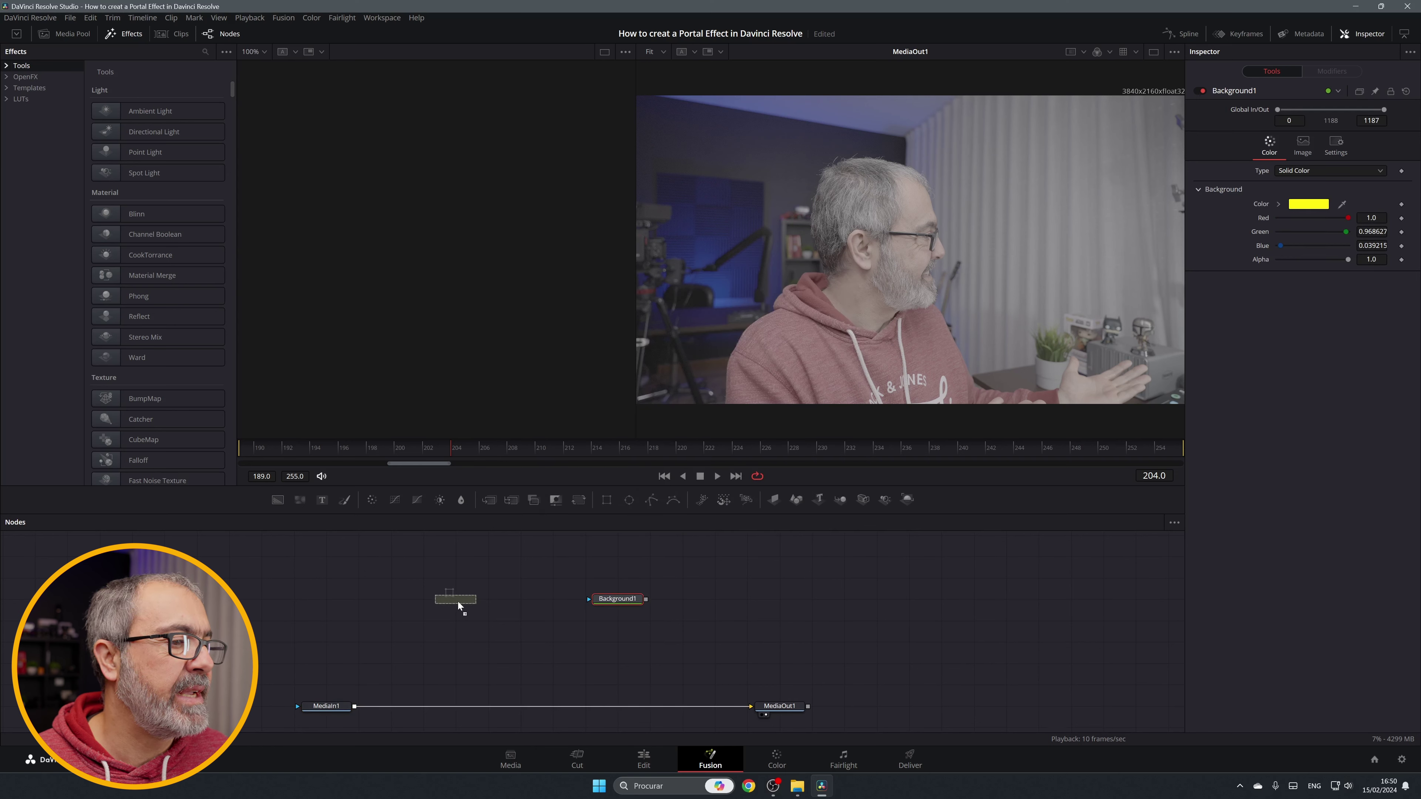
Step: Add Rectangle and Fast Noise nodes, chain them into the Background node, and merge that Background over MediaIn1
{"action": "left_click_drag", "start_coordinate": [405, 604], "coordinate": [406, 603]}
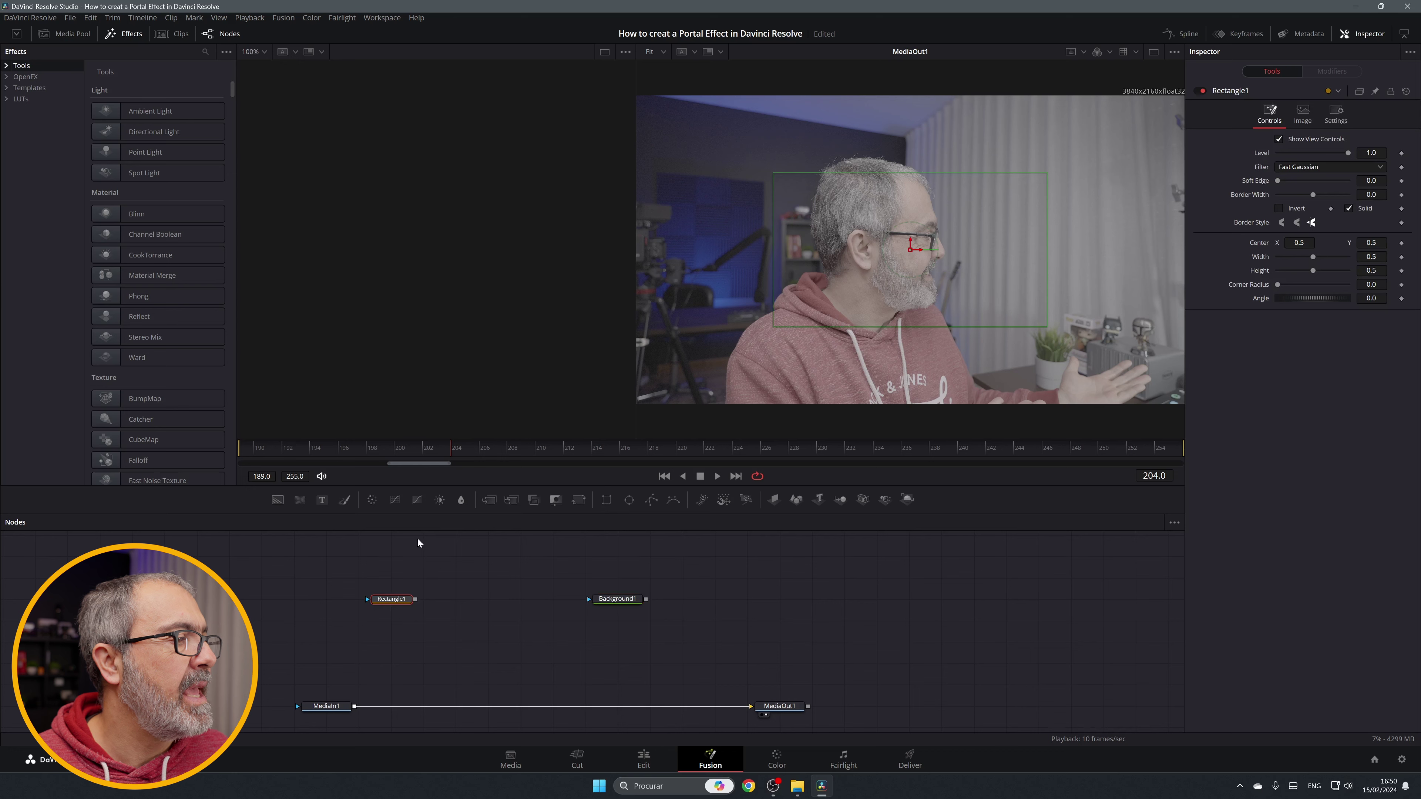
{"action": "mouse_move", "coordinate": [345, 501]}
{"action": "left_mouse_down"}
{"action": "mouse_move", "coordinate": [470, 582]}
{"action": "mouse_move", "coordinate": [473, 611]}
{"action": "mouse_move", "coordinate": [442, 603]}
{"action": "mouse_move", "coordinate": [460, 606]}
{"action": "left_mouse_up"}
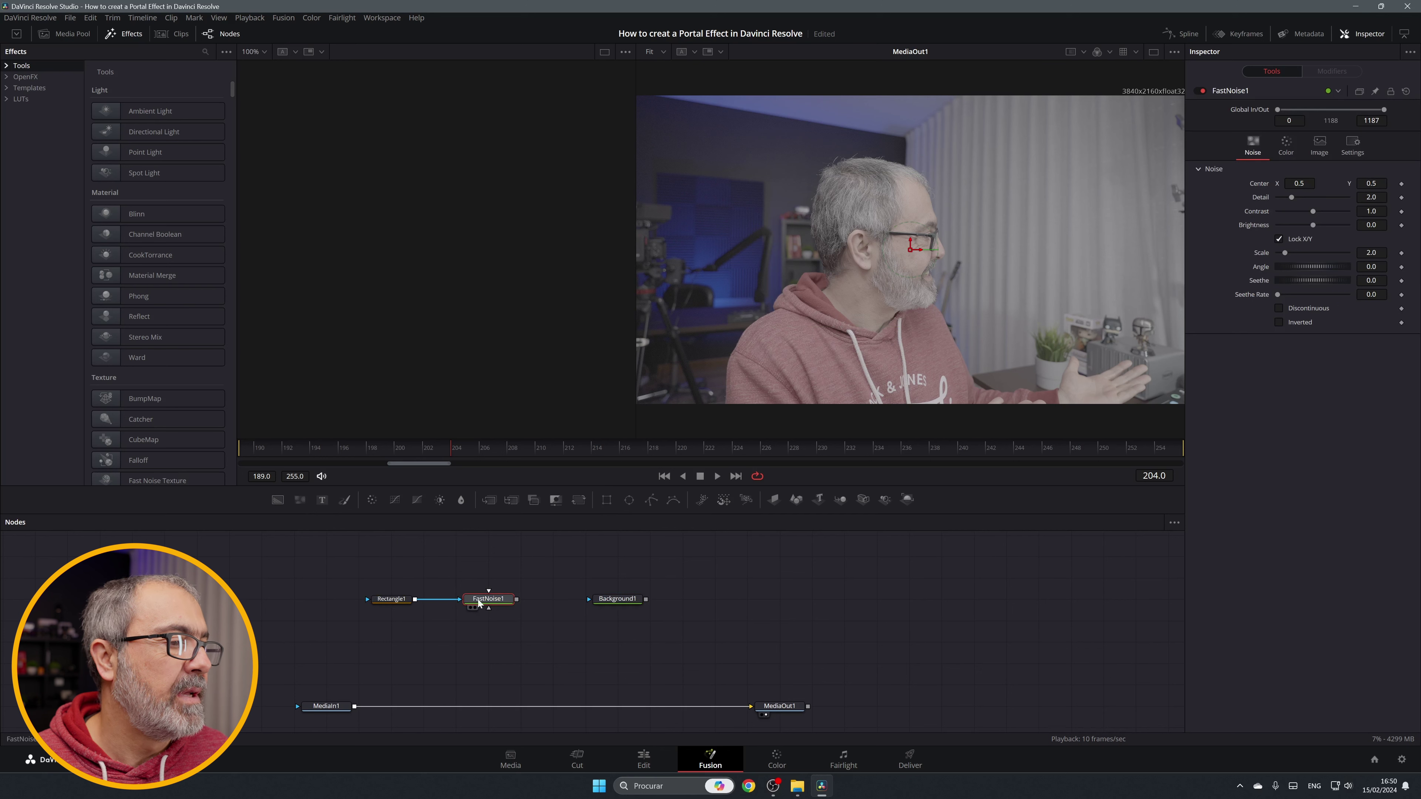
{"action": "left_click_drag", "start_coordinate": [517, 599], "coordinate": [590, 599]}
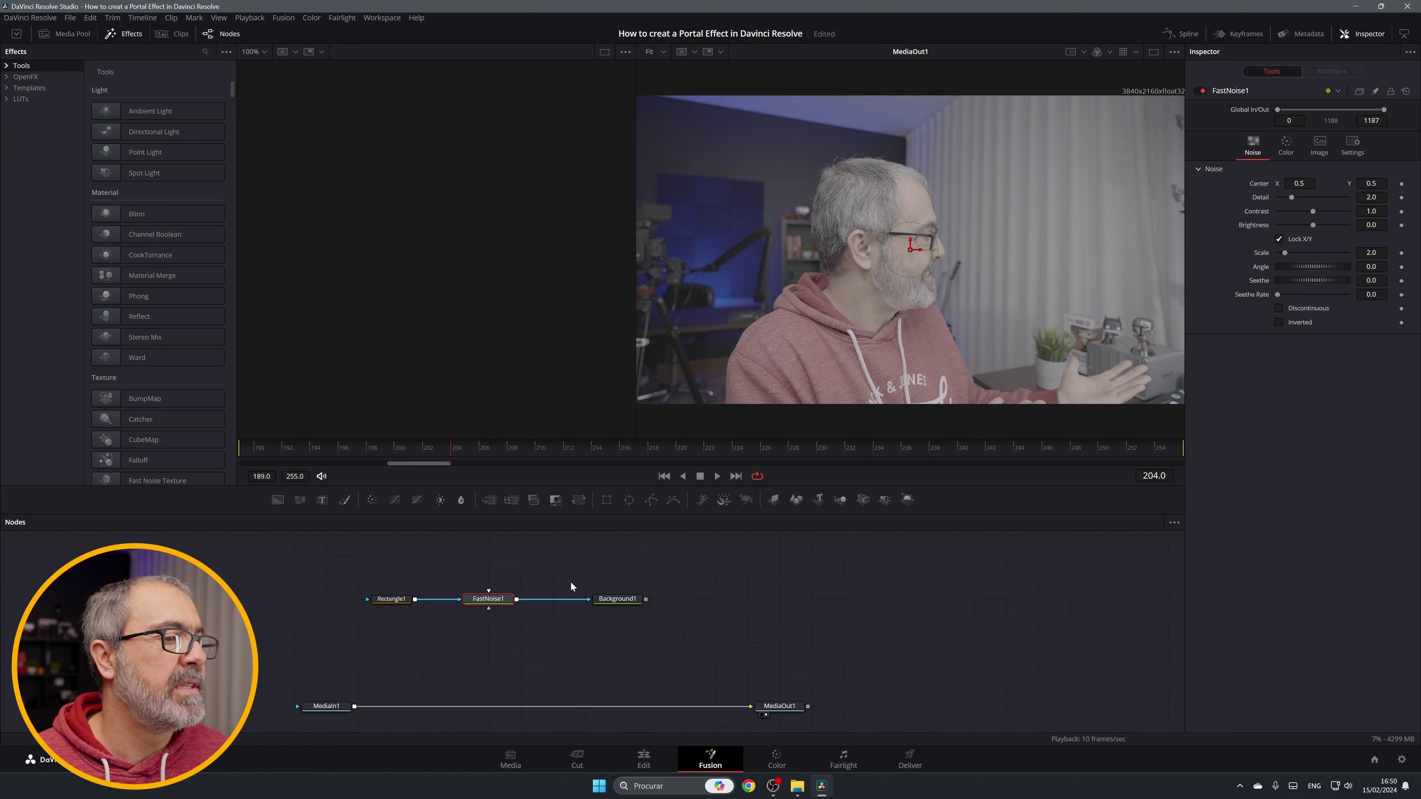
{"action": "left_click_drag", "start_coordinate": [646, 600], "coordinate": [357, 709]}
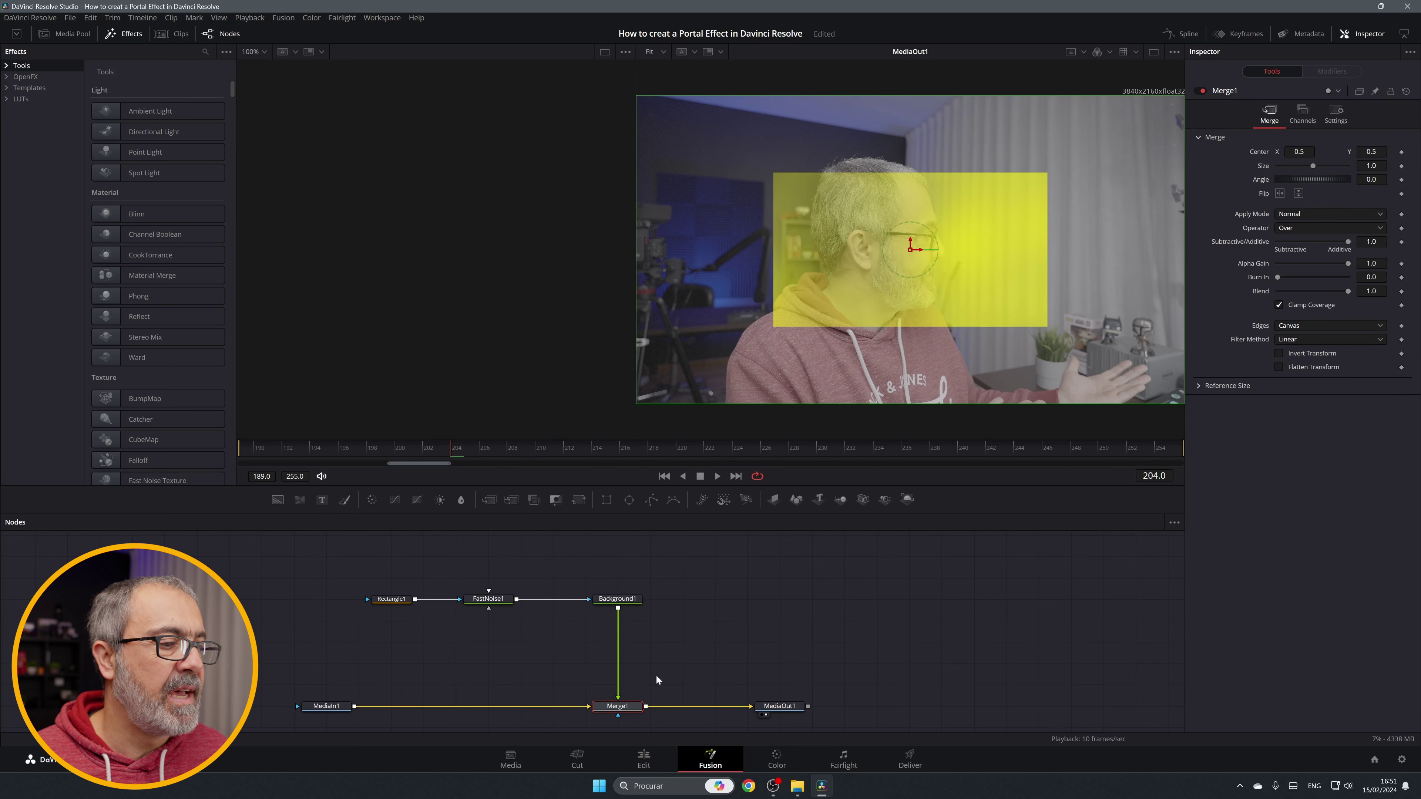
Step: Turn the rectangle mask into a hollow frame with border width 0.019, width 0.283 and soft edge 0.0157
{"action": "left_click", "coordinate": [389, 599]}
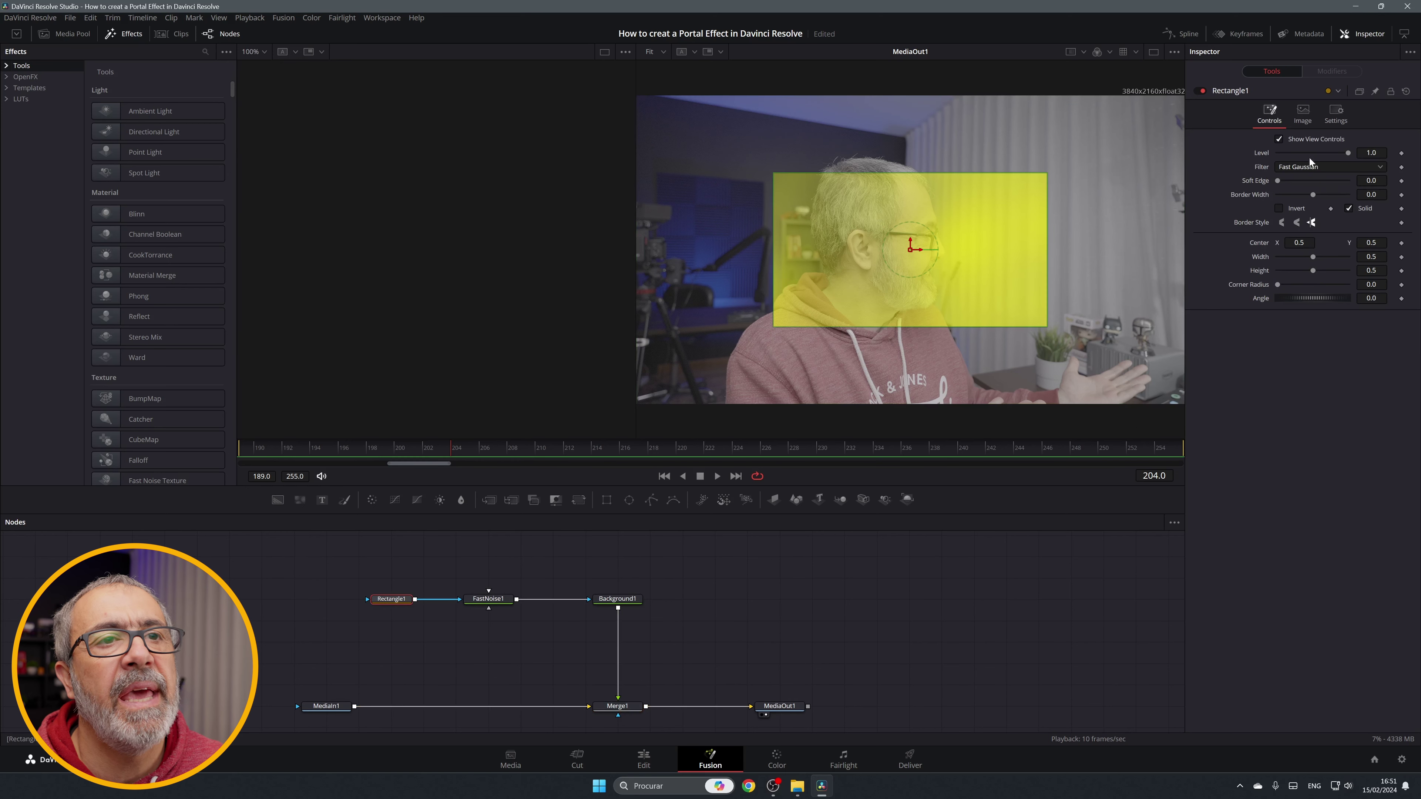
{"action": "left_click", "coordinate": [1348, 208]}
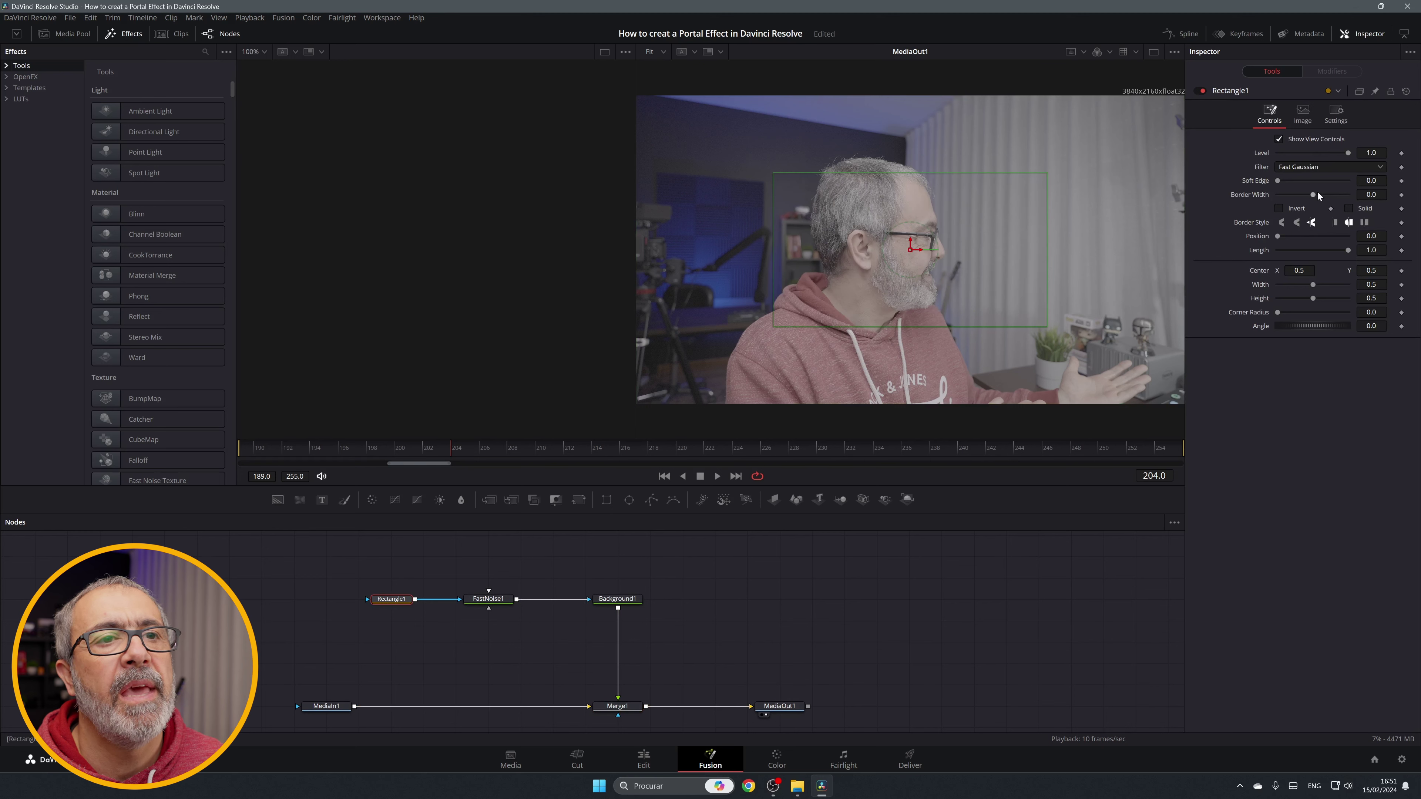
{"action": "left_click_drag", "start_coordinate": [1313, 196], "coordinate": [1316, 198]}
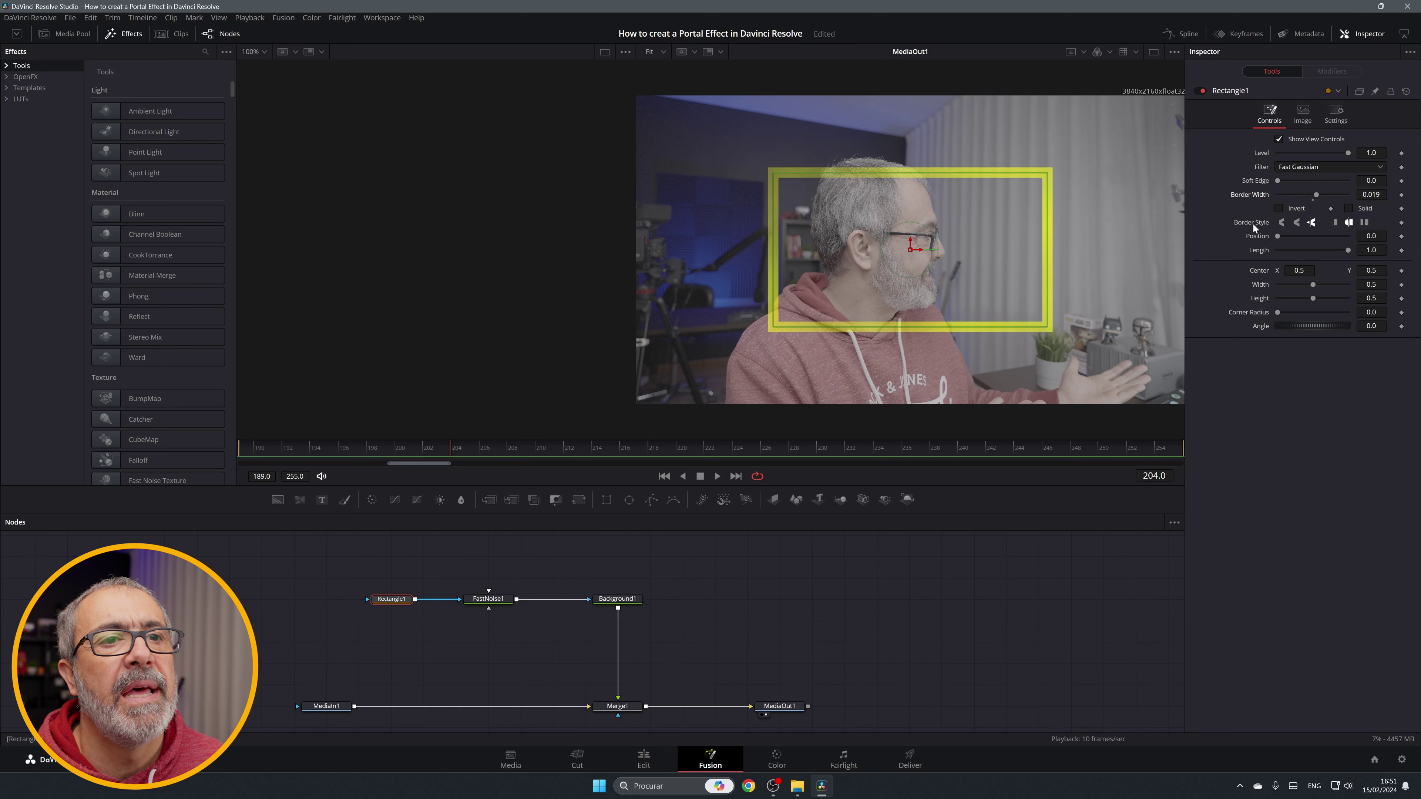
{"action": "left_click_drag", "start_coordinate": [1313, 284], "coordinate": [1298, 284]}
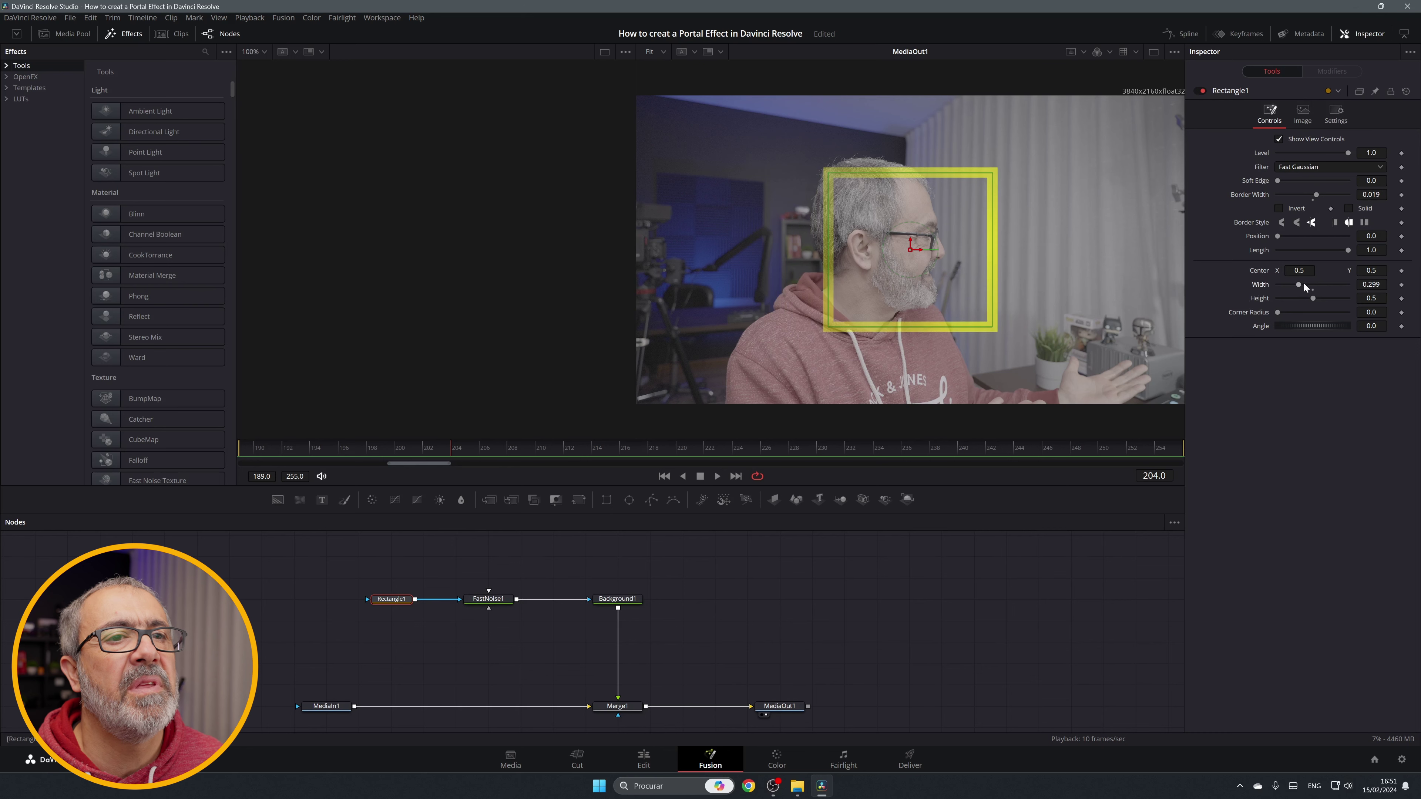
{"action": "left_click_drag", "start_coordinate": [1298, 284], "coordinate": [1298, 285]}
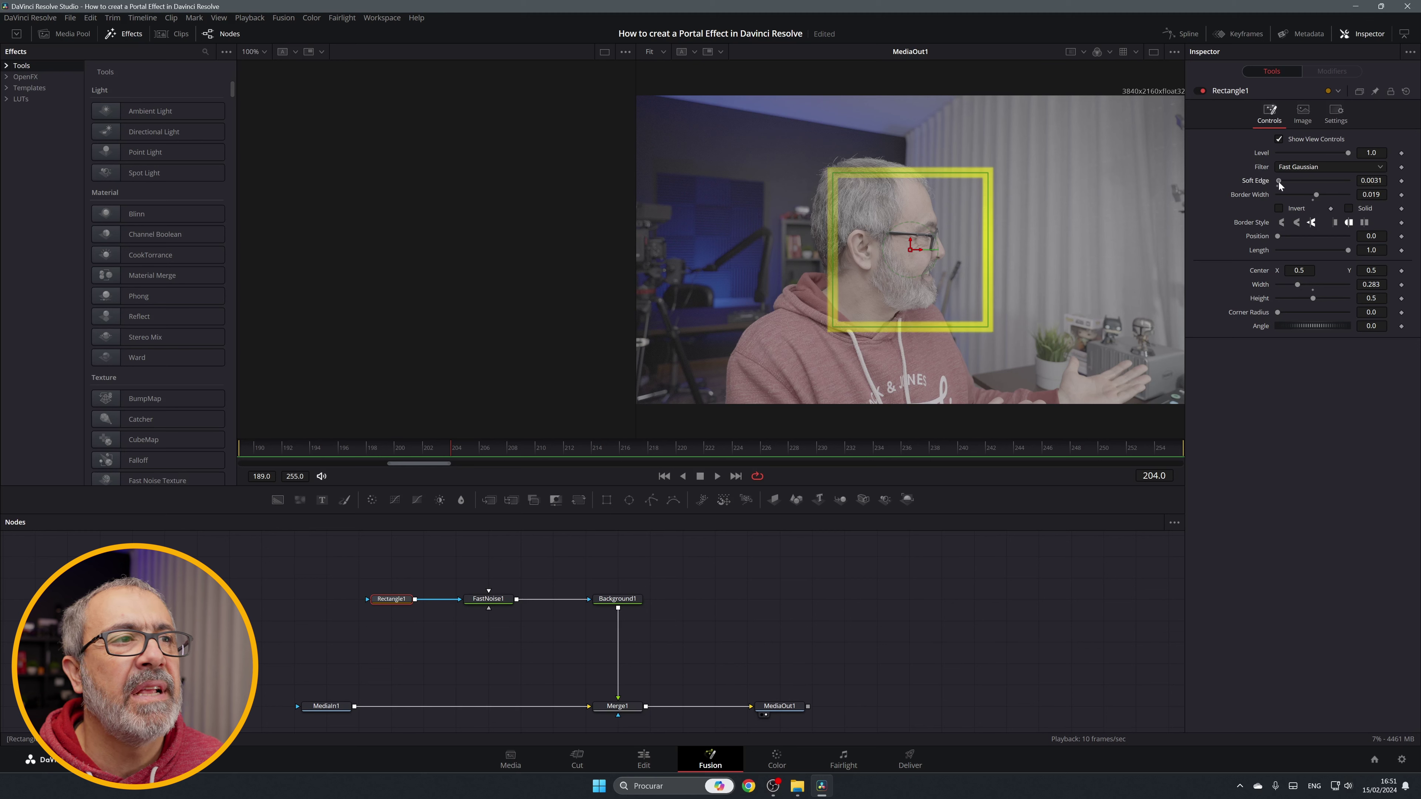
{"action": "left_click_drag", "start_coordinate": [1281, 185], "coordinate": [1285, 186]}
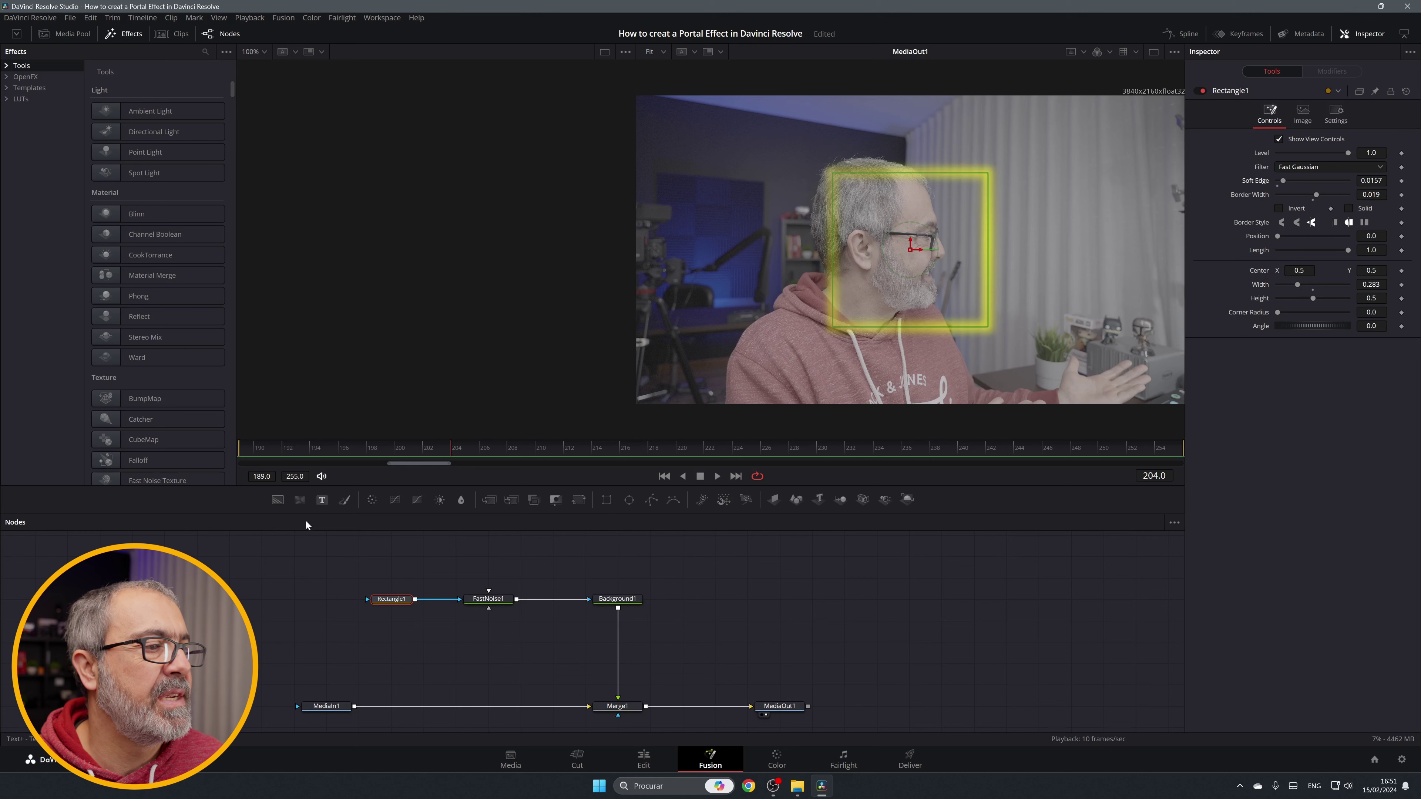
Step: Set FastNoise1 to detail 10, contrast 2.65, brightness 0.44, scale 20 and seethe rate 1.0
{"action": "left_click", "coordinate": [490, 599]}
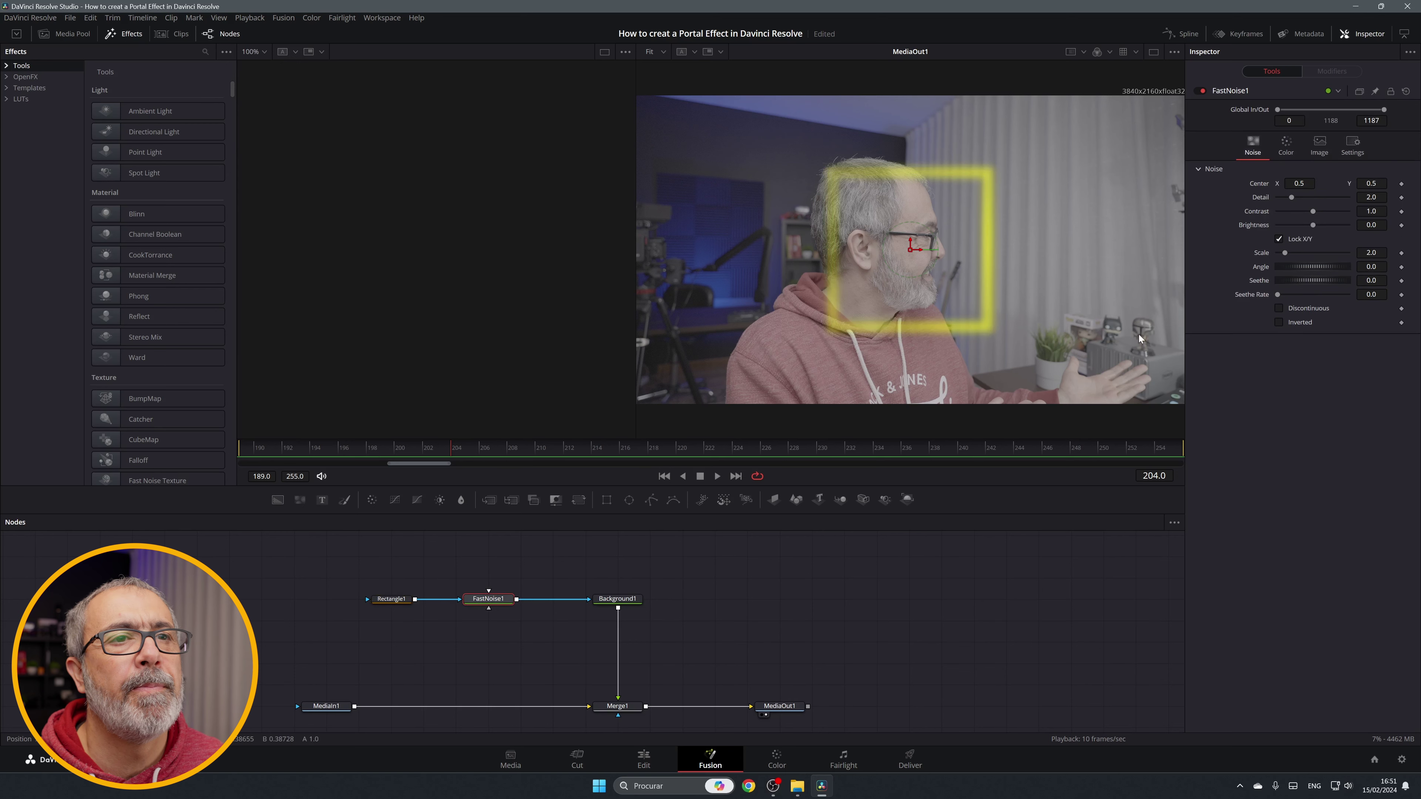
{"action": "left_click_drag", "start_coordinate": [1292, 199], "coordinate": [1317, 198]}
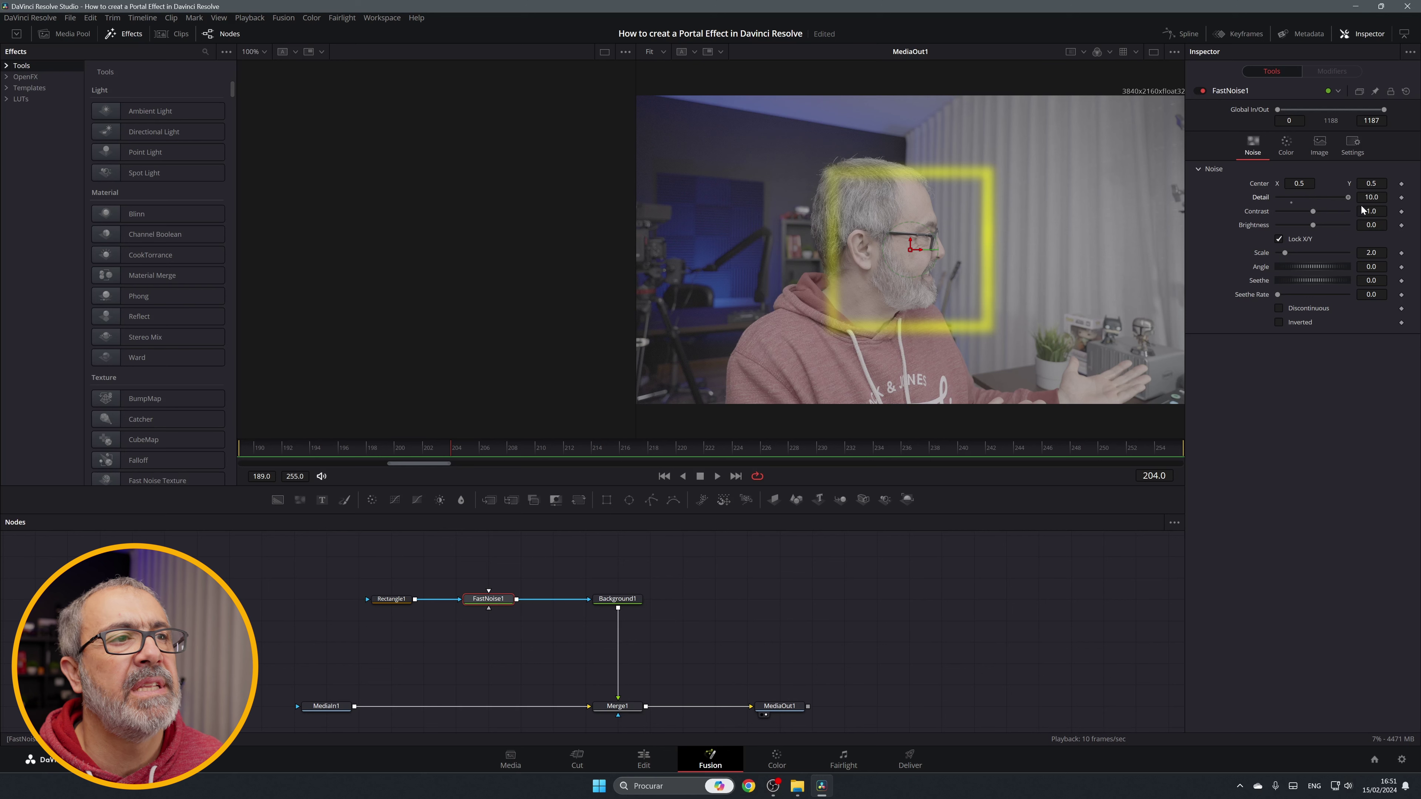
{"action": "left_click_drag", "start_coordinate": [1313, 210], "coordinate": [1327, 211]}
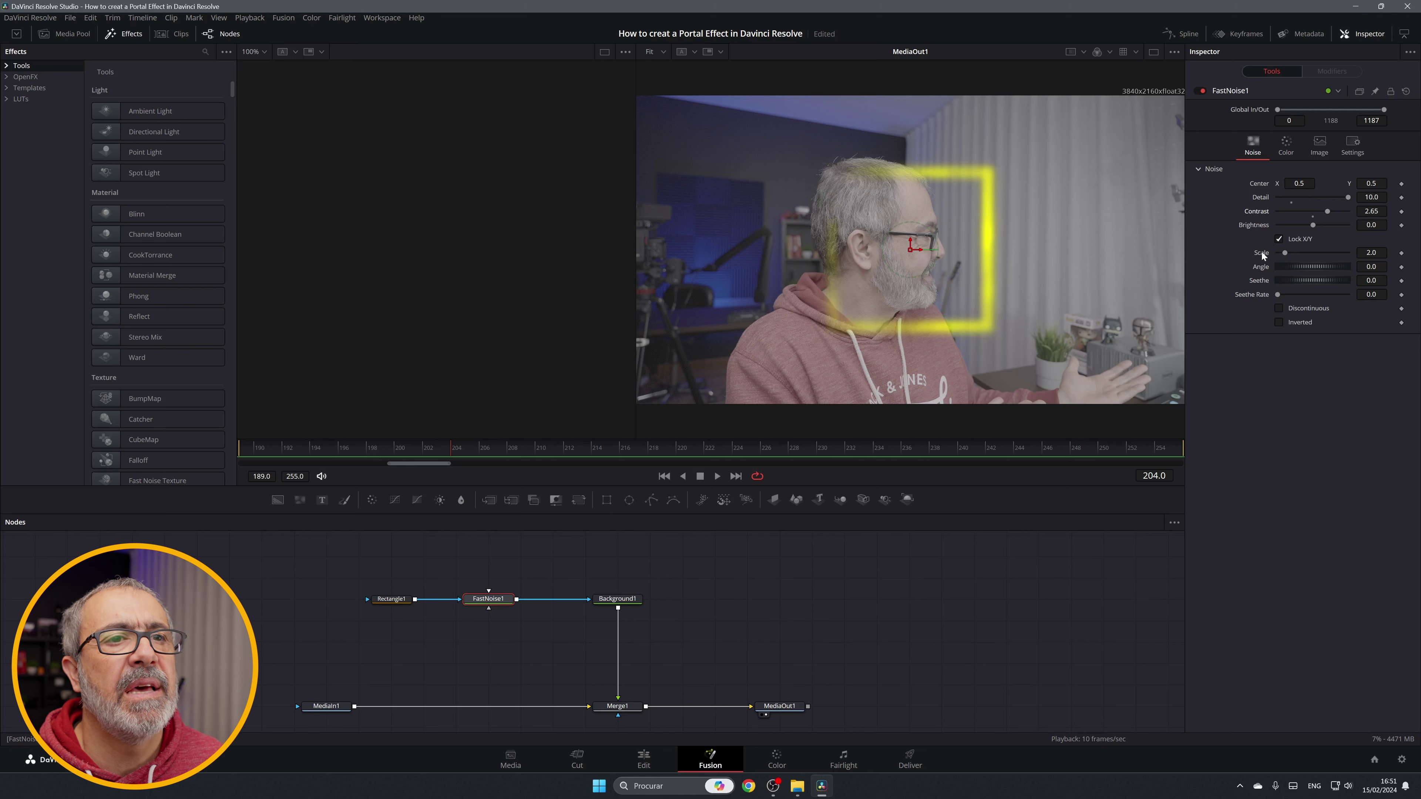
{"action": "left_click_drag", "start_coordinate": [1284, 253], "coordinate": [1351, 252]}
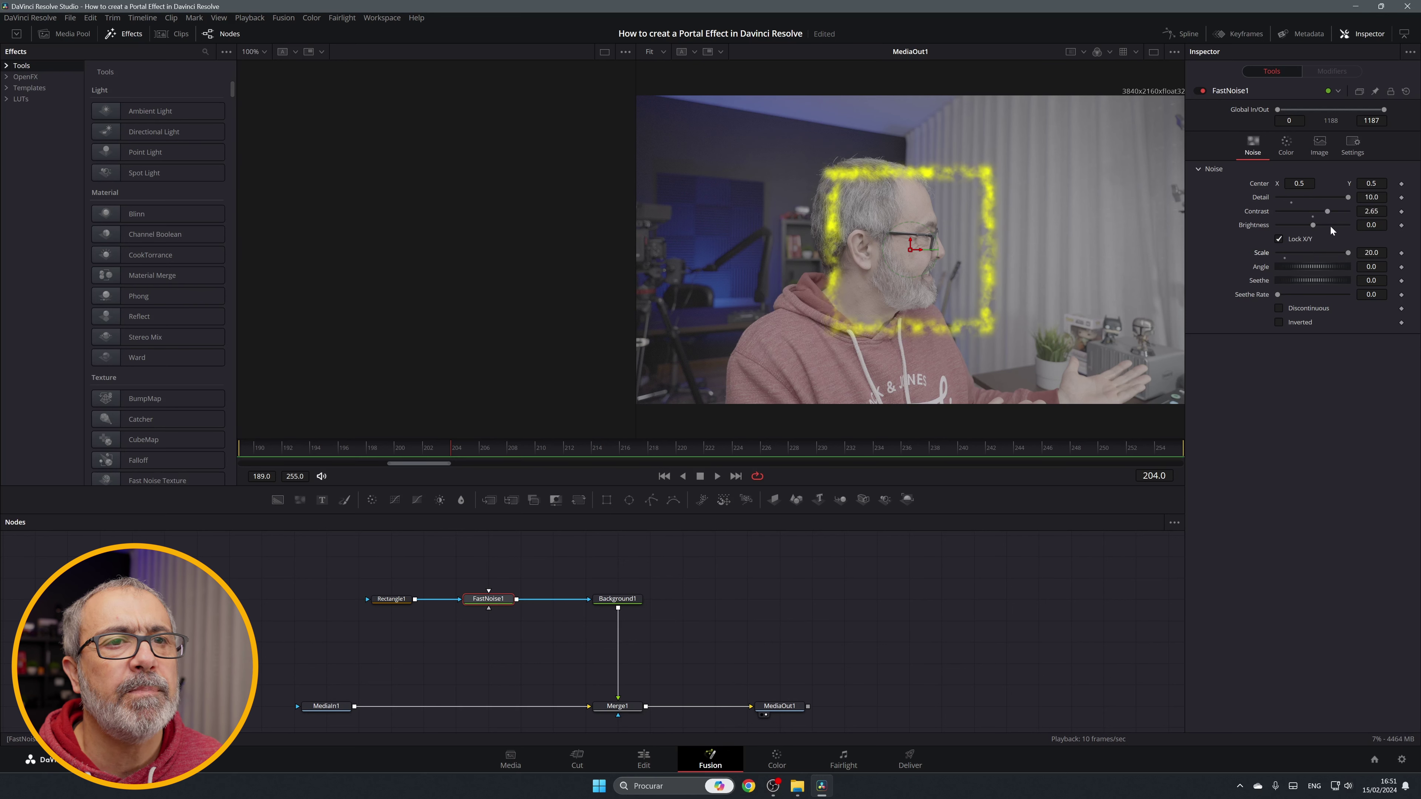
{"action": "mouse_move", "coordinate": [1315, 225]}
{"action": "left_mouse_down"}
{"action": "mouse_move", "coordinate": [1304, 230]}
{"action": "mouse_move", "coordinate": [1324, 231]}
{"action": "left_mouse_up"}
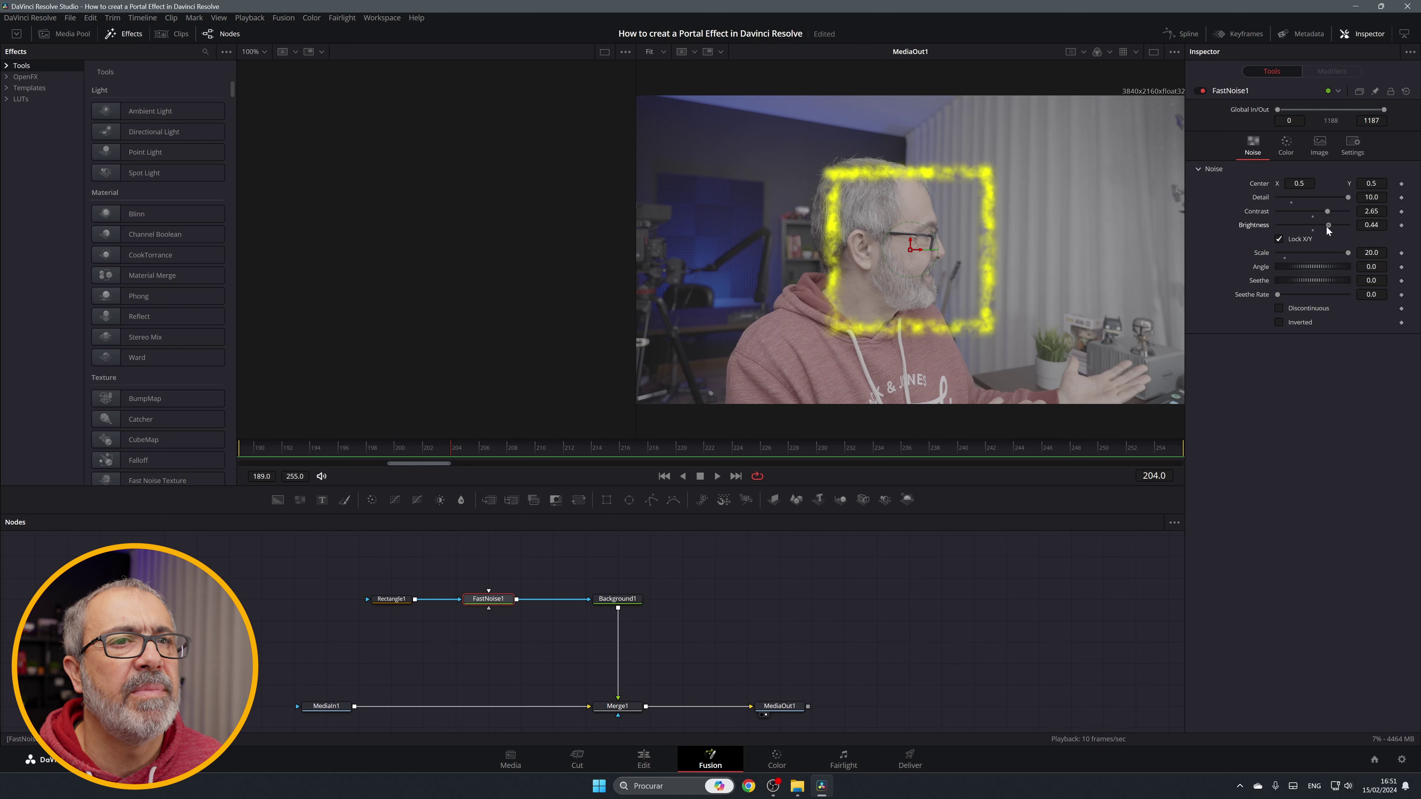
{"action": "left_click_drag", "start_coordinate": [1278, 295], "coordinate": [1356, 293]}
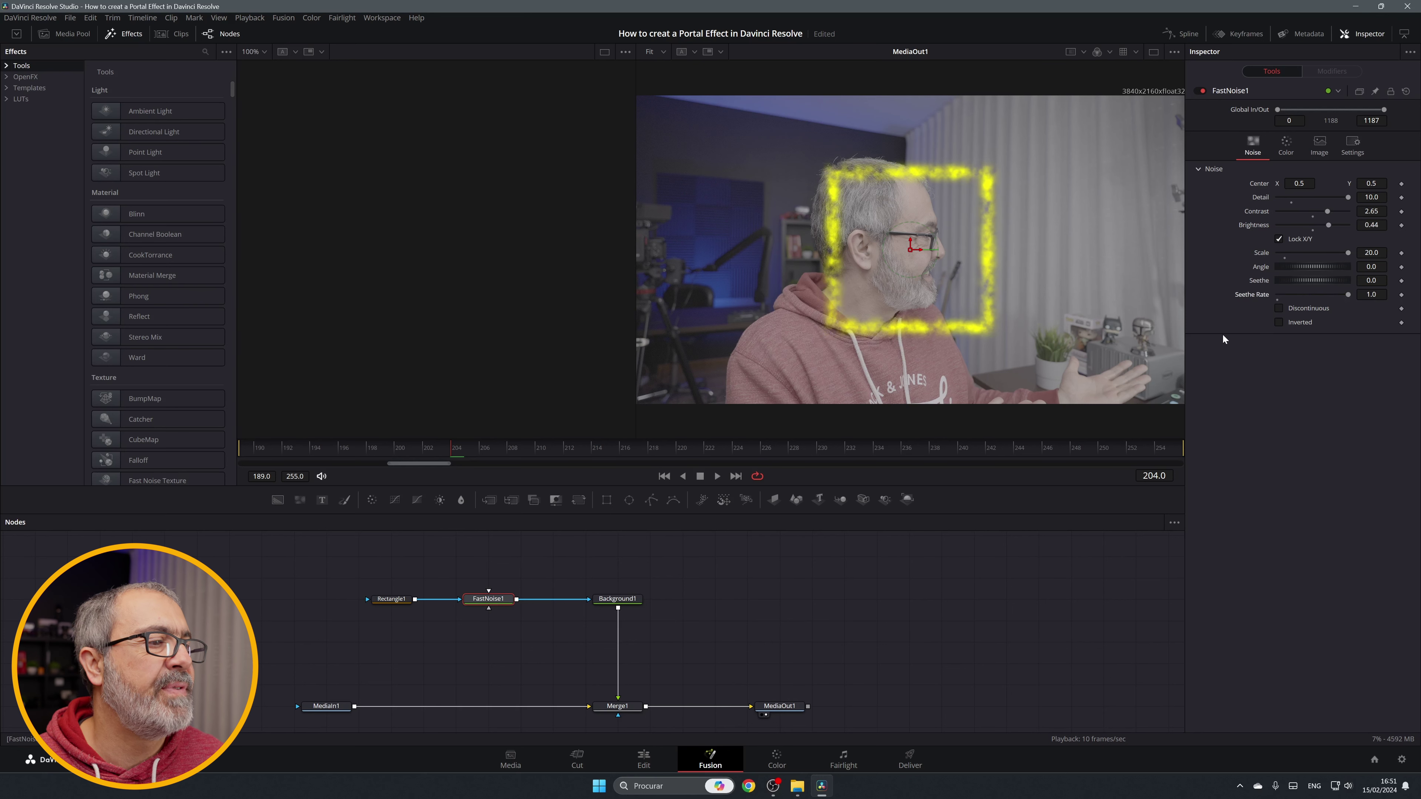
Step: Move to frame 229 and set the rectangle mask's border width to 0.029
{"action": "left_click_drag", "start_coordinate": [454, 454], "coordinate": [803, 460]}
{"action": "left_click", "coordinate": [391, 600]}
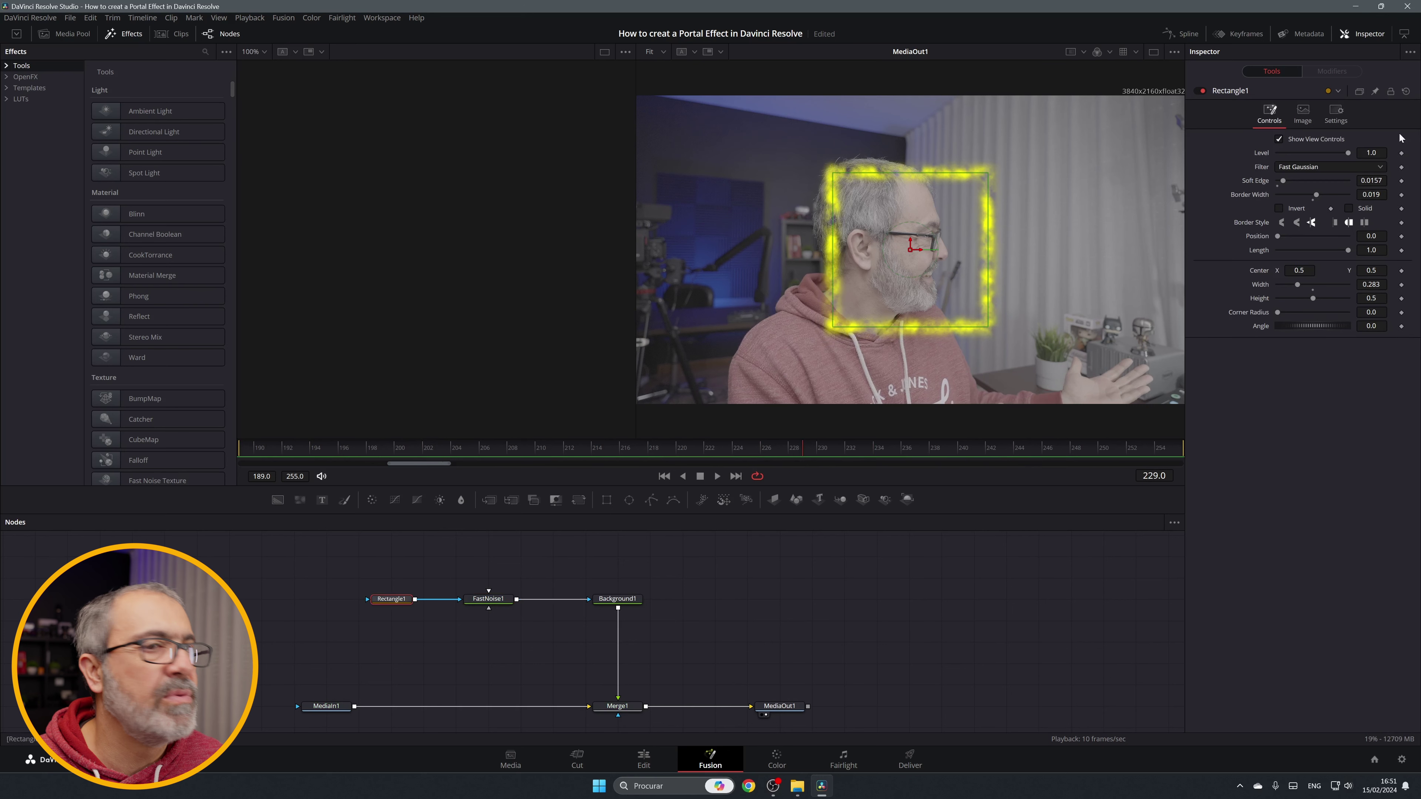
{"action": "left_click_drag", "start_coordinate": [1317, 197], "coordinate": [1319, 197]}
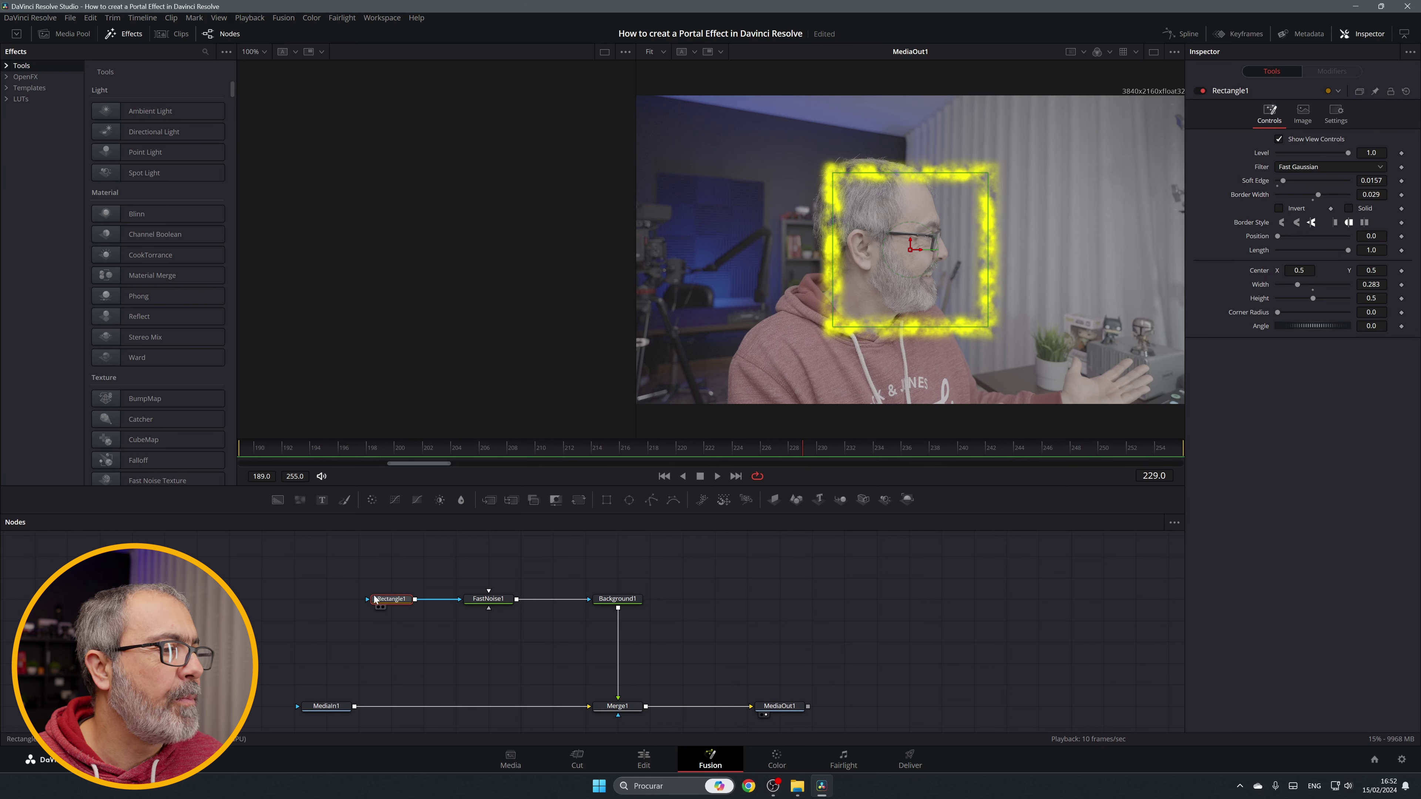
Step: Add a second Fast Noise and a second Background node, linking Rectangle1 through the new noise into the new Background
{"action": "left_click", "coordinate": [551, 556]}
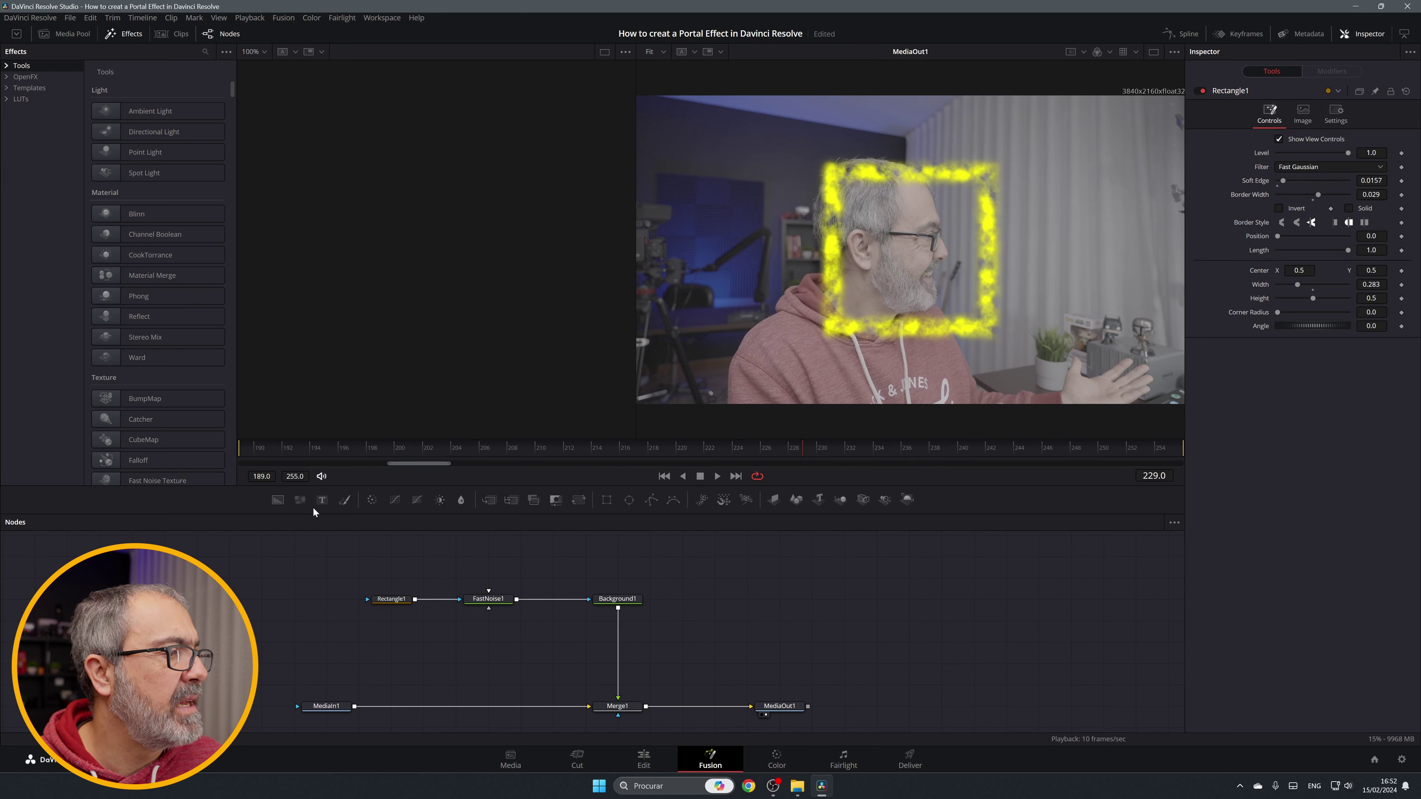
{"action": "left_click_drag", "start_coordinate": [300, 498], "coordinate": [488, 575]}
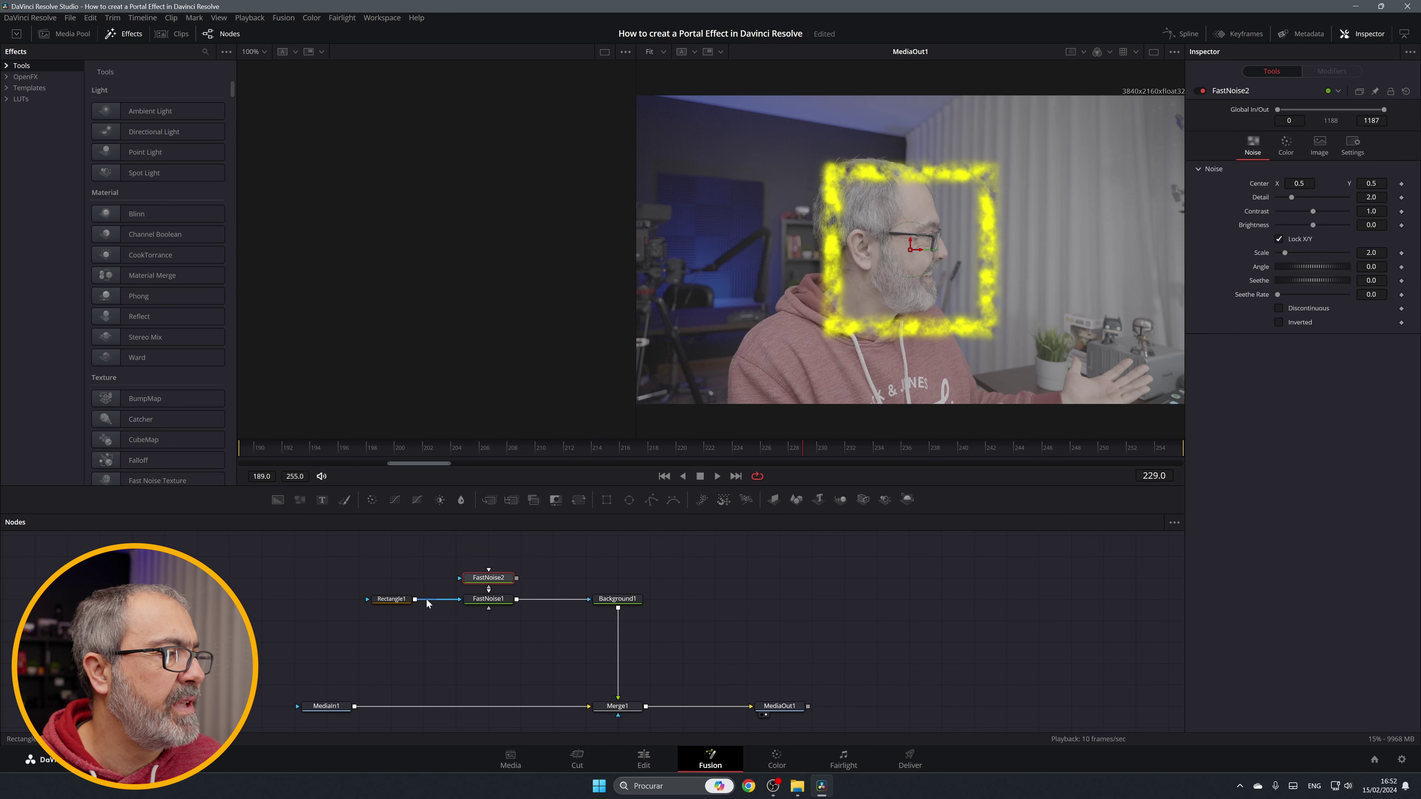
{"action": "left_click_drag", "start_coordinate": [415, 600], "coordinate": [460, 578]}
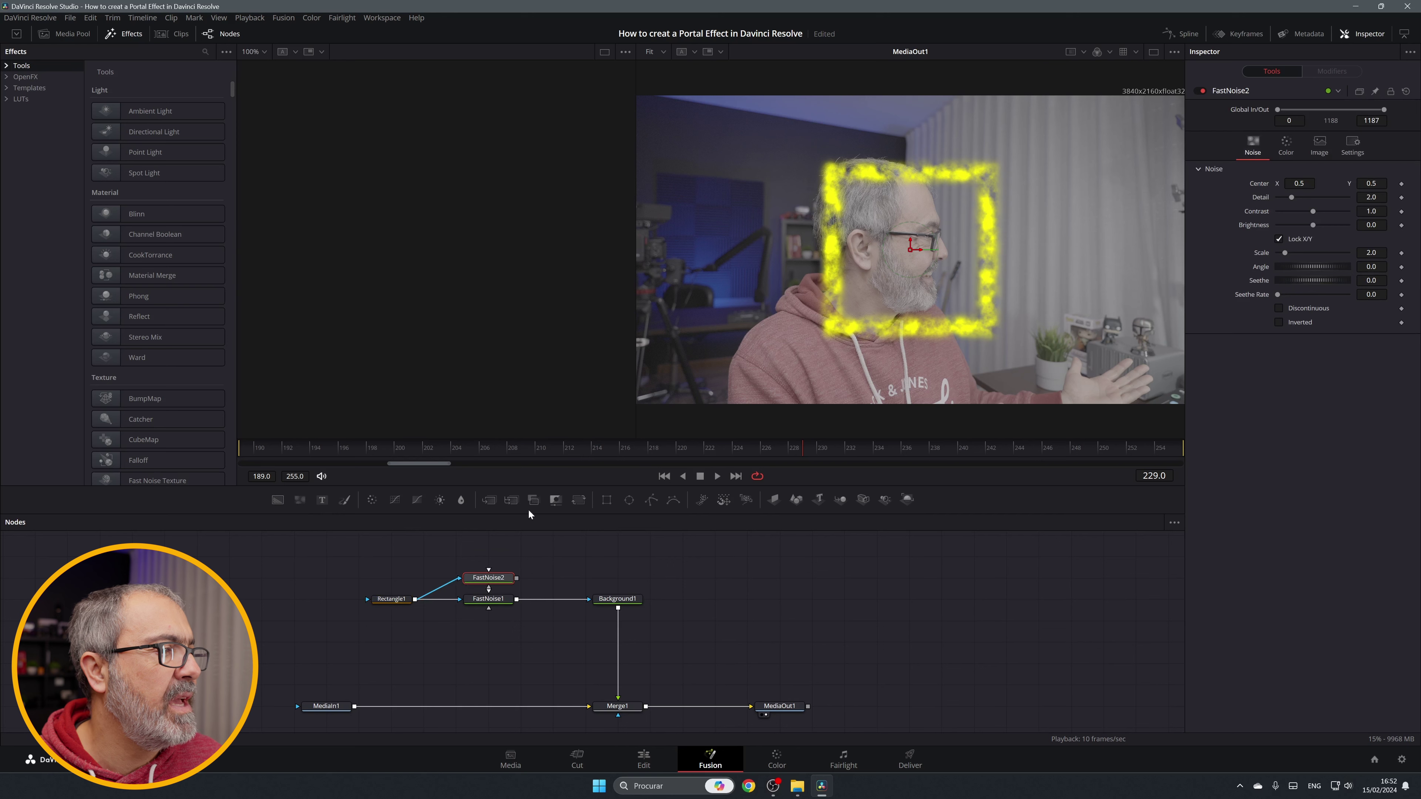
{"action": "left_click_drag", "start_coordinate": [278, 499], "coordinate": [618, 578]}
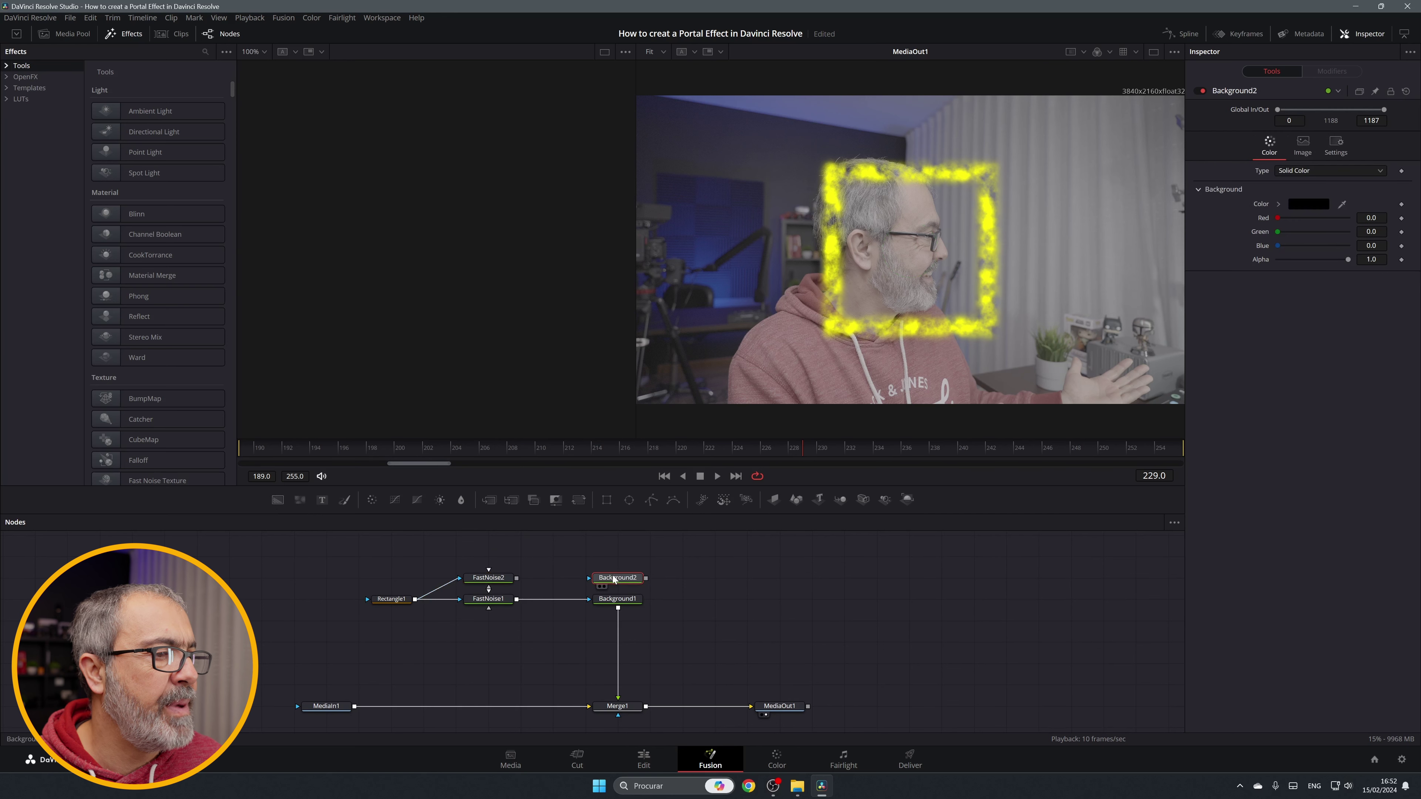
{"action": "left_click_drag", "start_coordinate": [516, 578], "coordinate": [611, 582]}
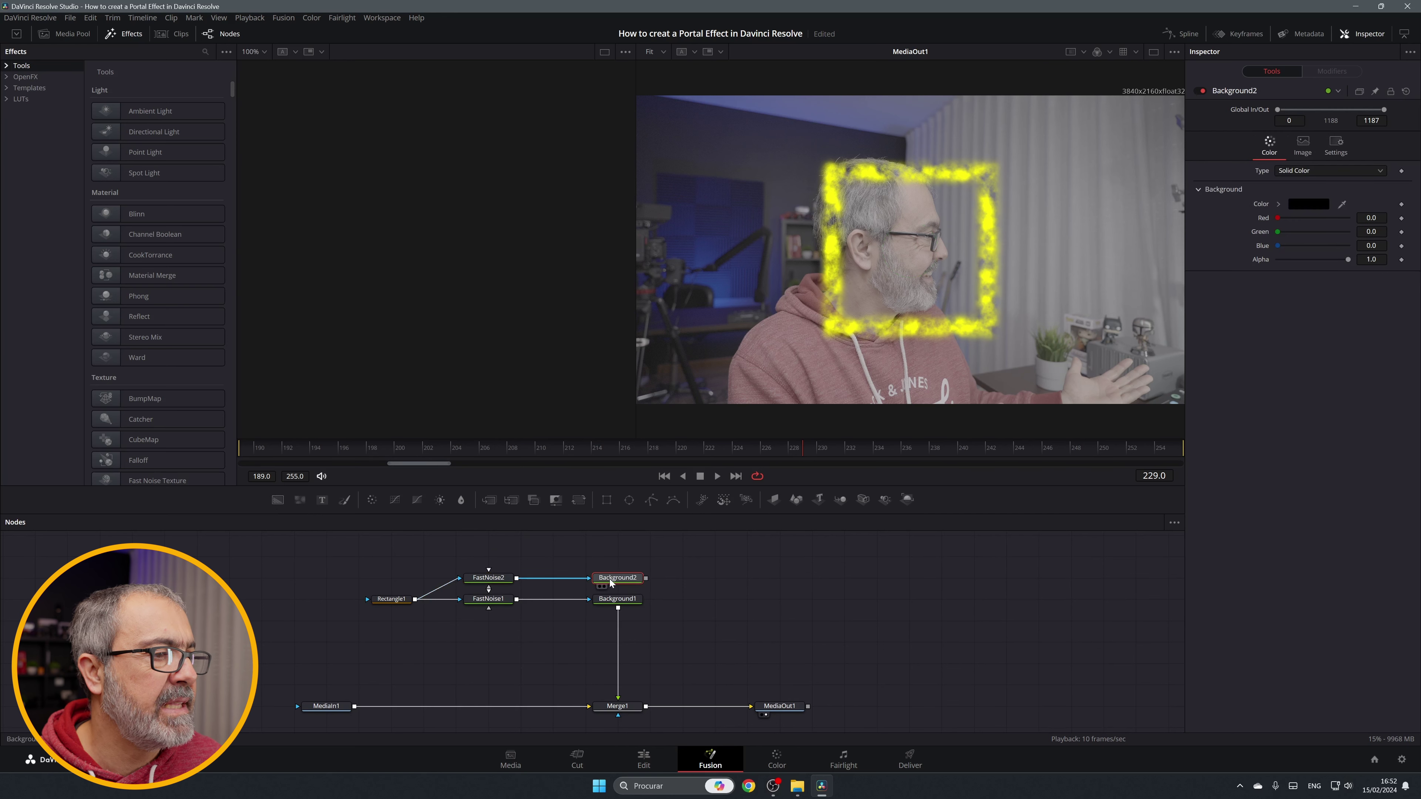
Step: Set Background2's color to orange-red #d7572d and merge it over Background1
{"action": "left_click", "coordinate": [1309, 204]}
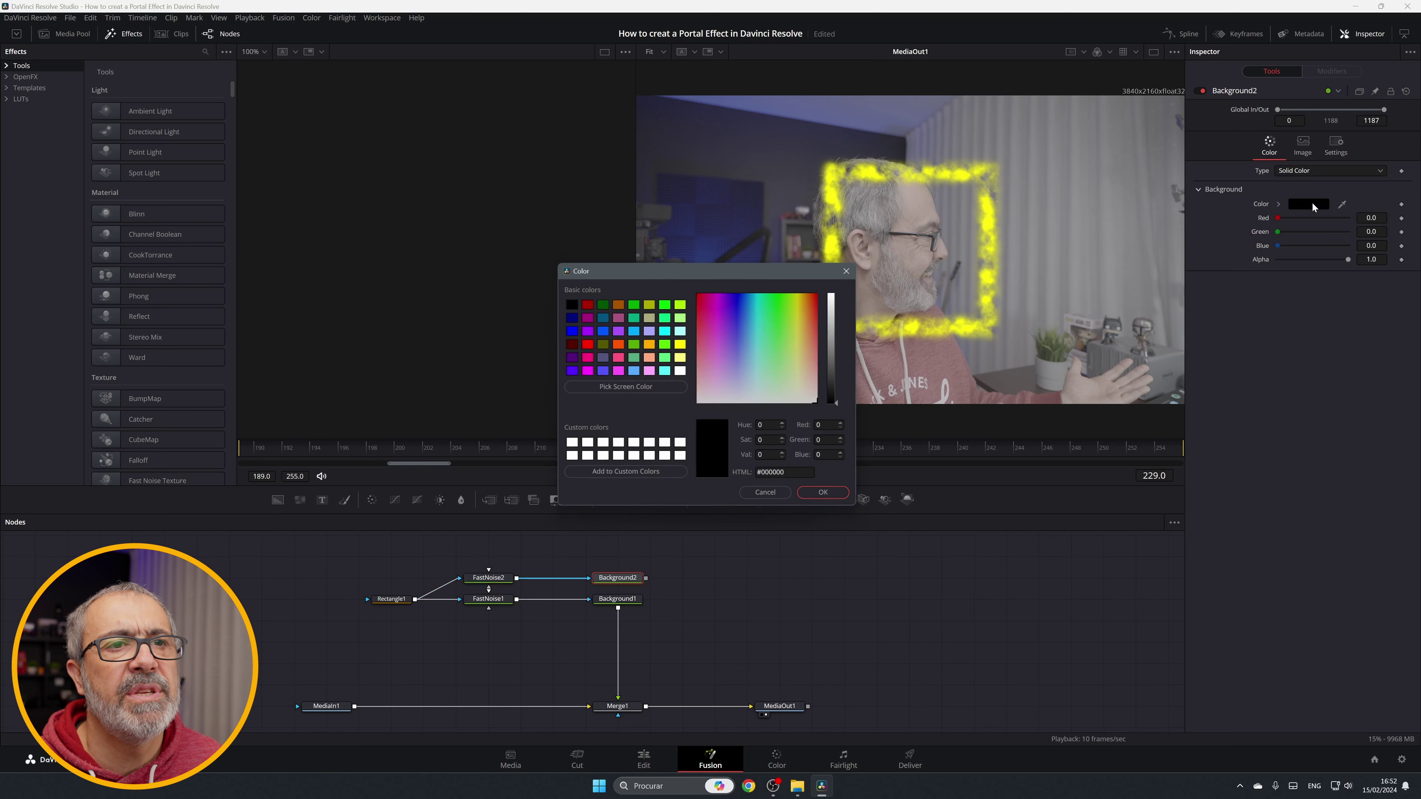
{"action": "left_click", "coordinate": [813, 317]}
{"action": "left_click", "coordinate": [837, 313]}
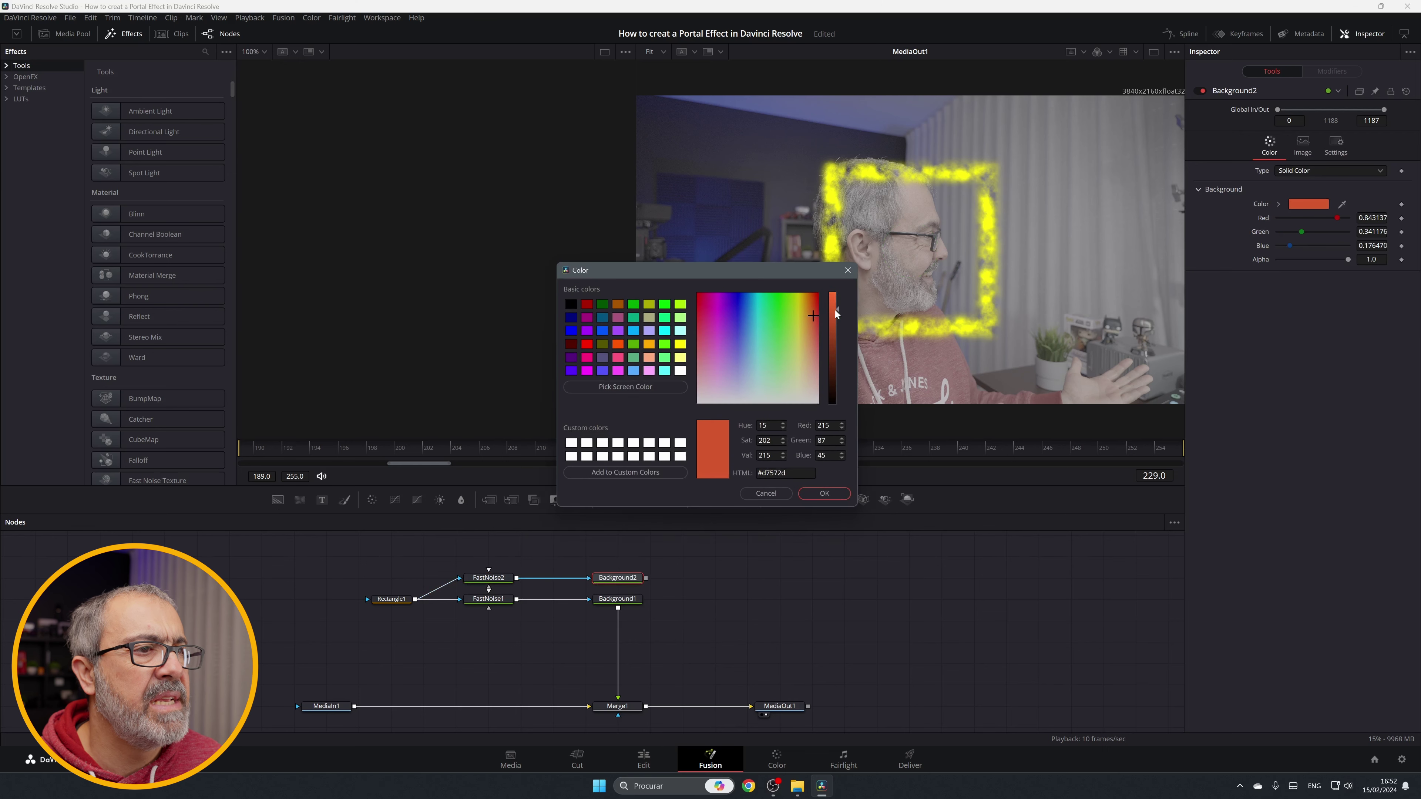
{"action": "left_click", "coordinate": [830, 493]}
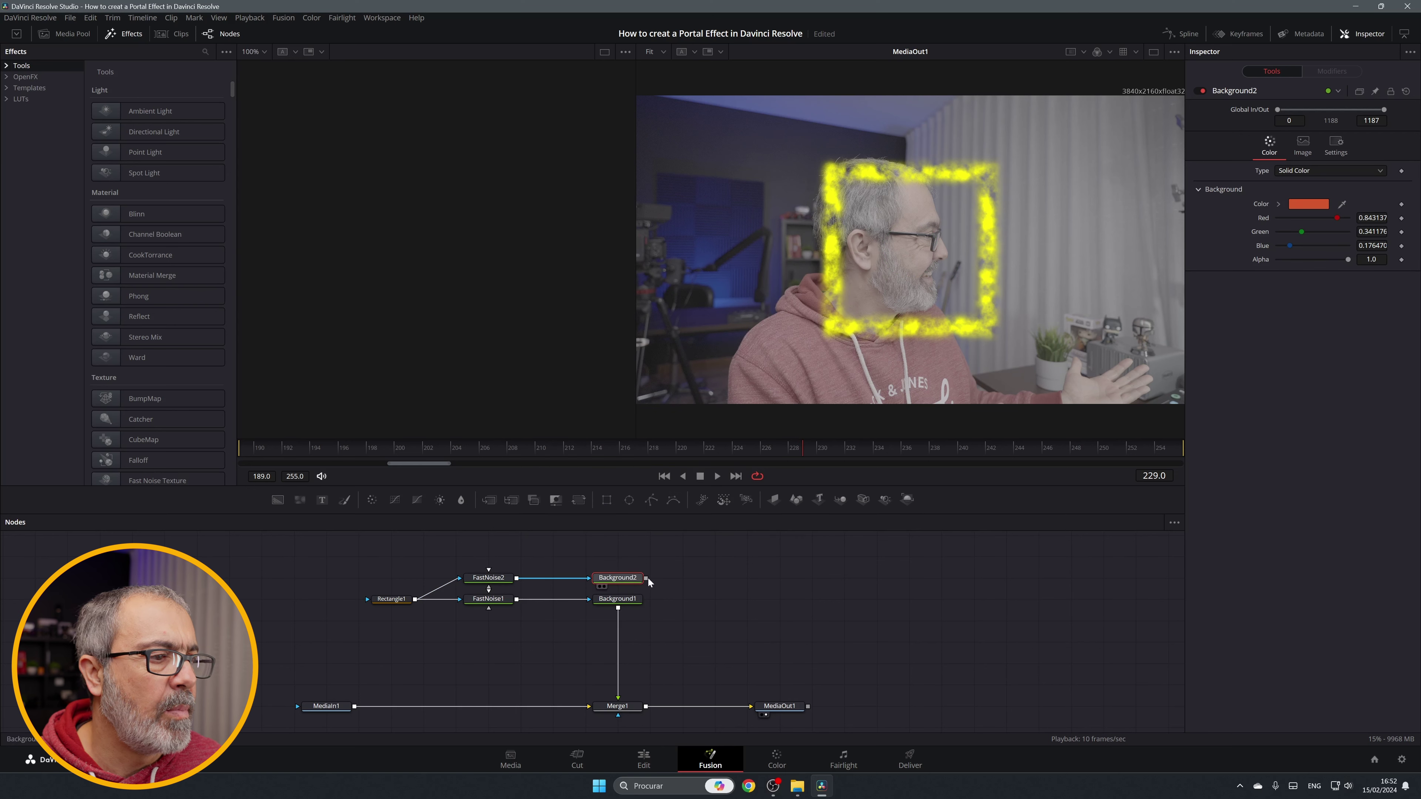
{"action": "left_click_drag", "start_coordinate": [646, 581], "coordinate": [618, 611]}
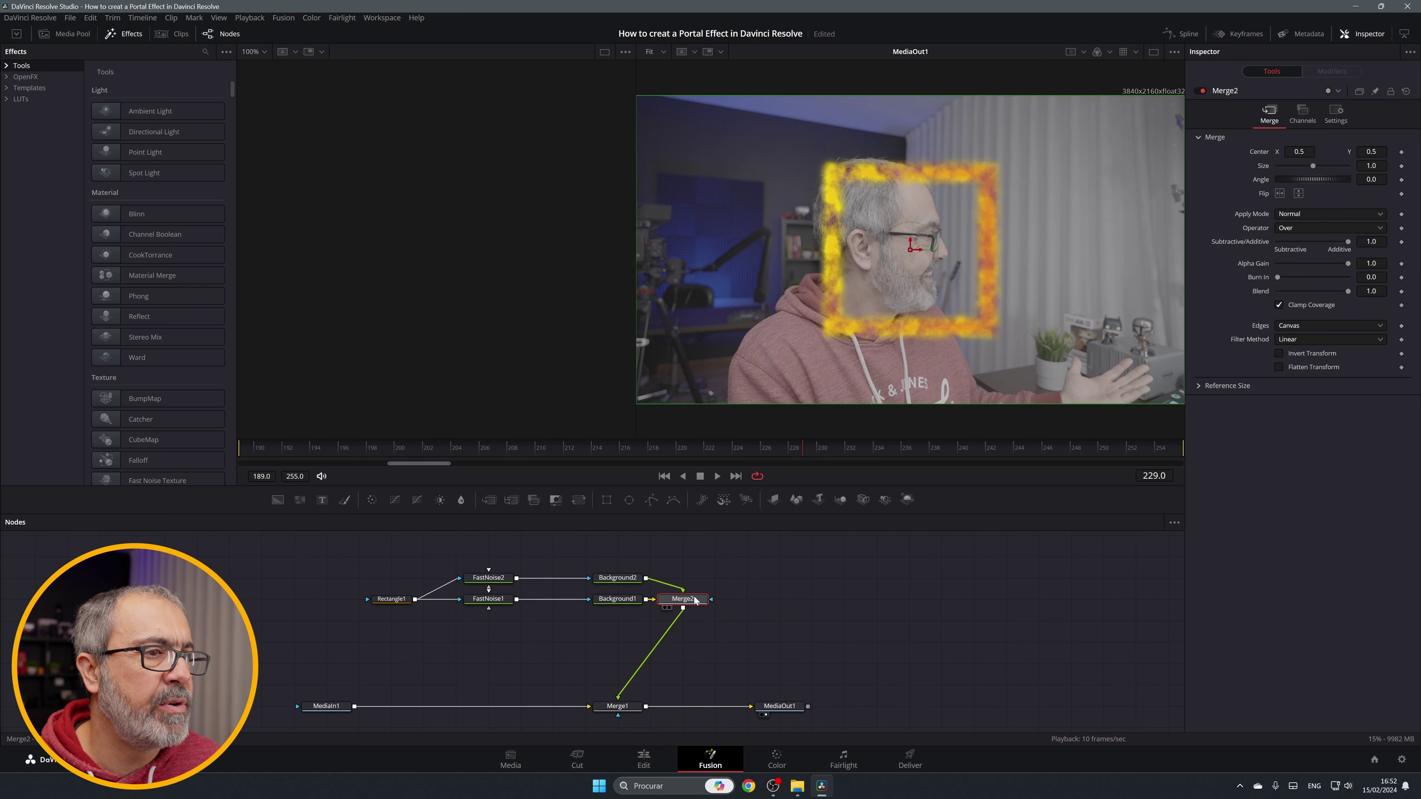
Step: Set FastNoise2 to detail 9.61, contrast 1.95, brightness 0.25, scale 20 and seethe rate 0.819, and scrub through the animation to frame 223
{"action": "left_click", "coordinate": [503, 578]}
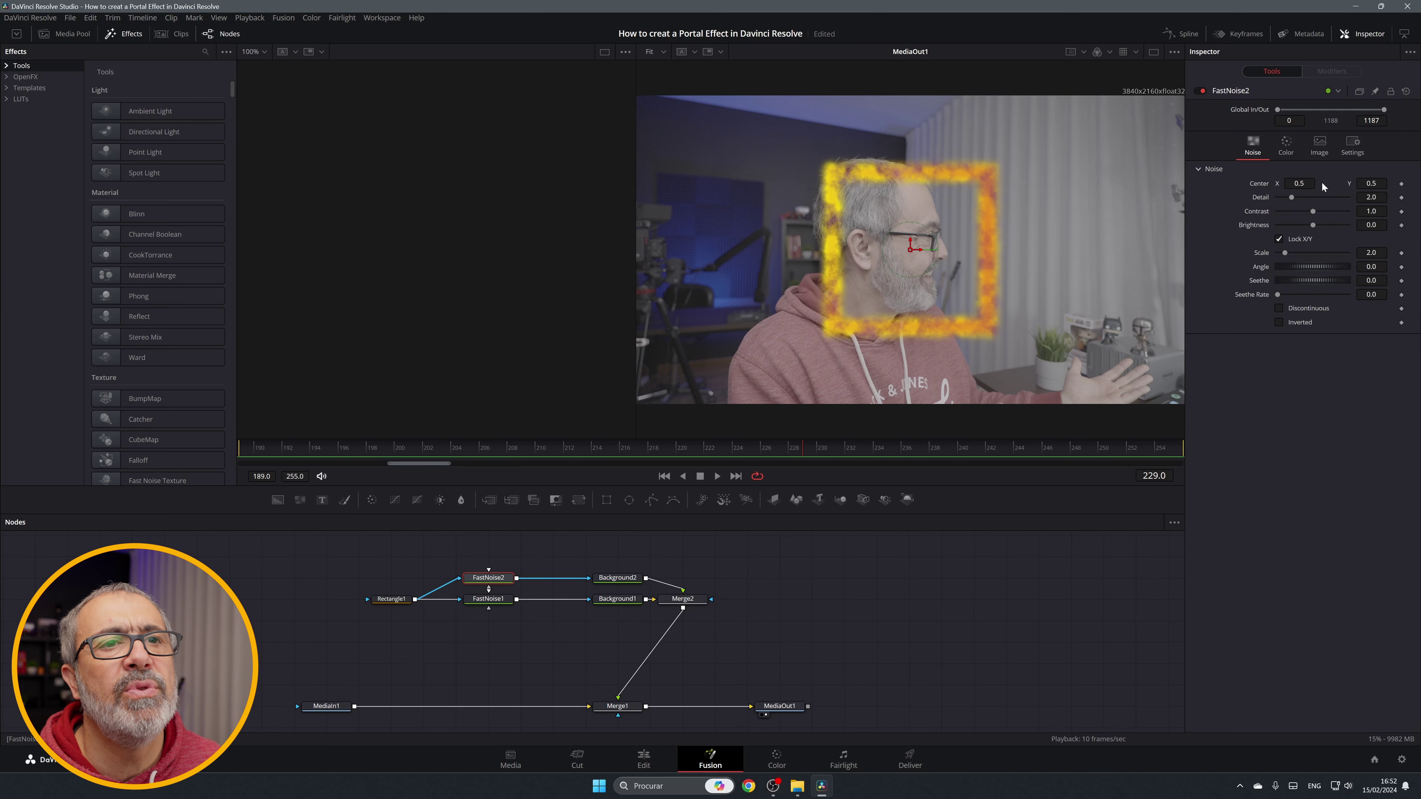
{"action": "left_click_drag", "start_coordinate": [1291, 199], "coordinate": [1369, 256]}
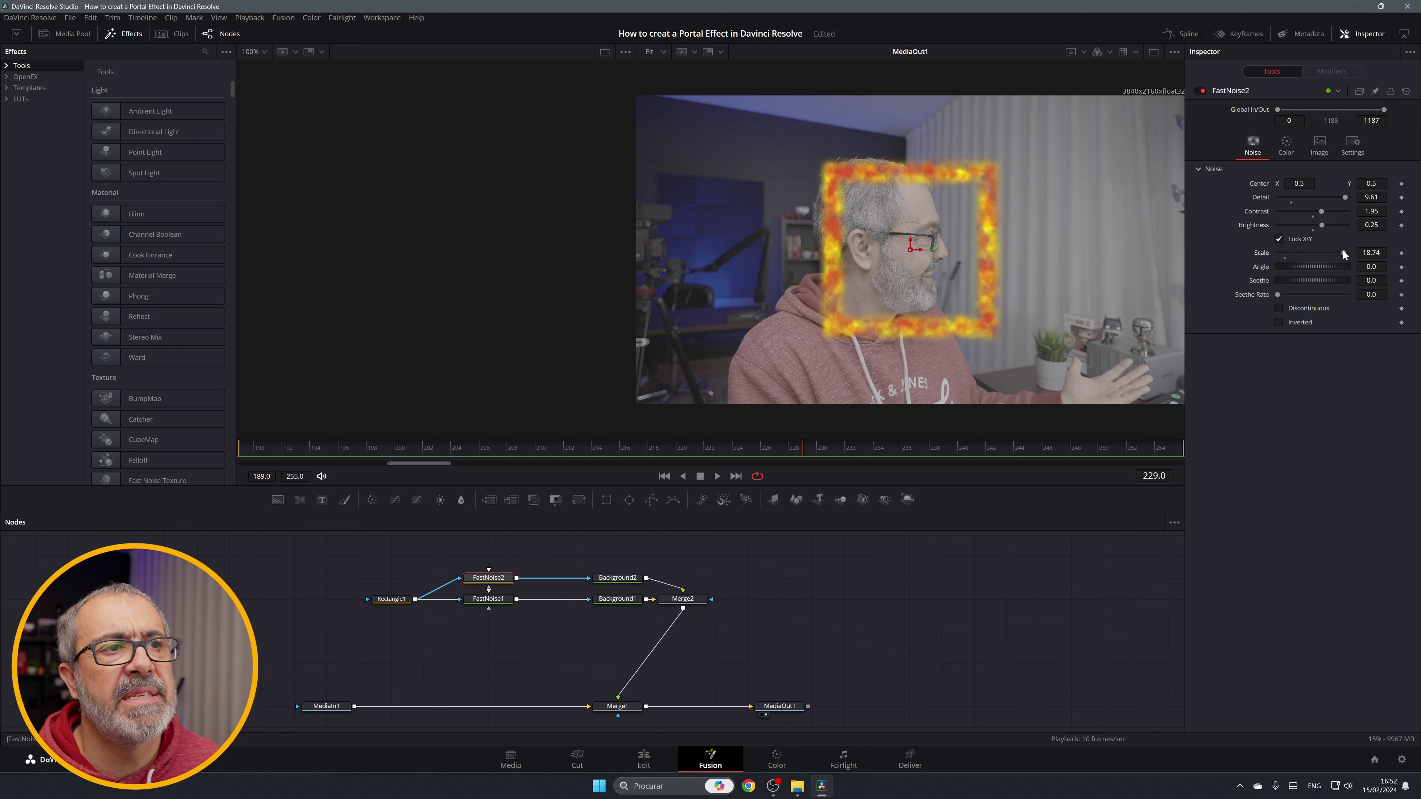
{"action": "left_click_drag", "start_coordinate": [1277, 294], "coordinate": [1335, 295]}
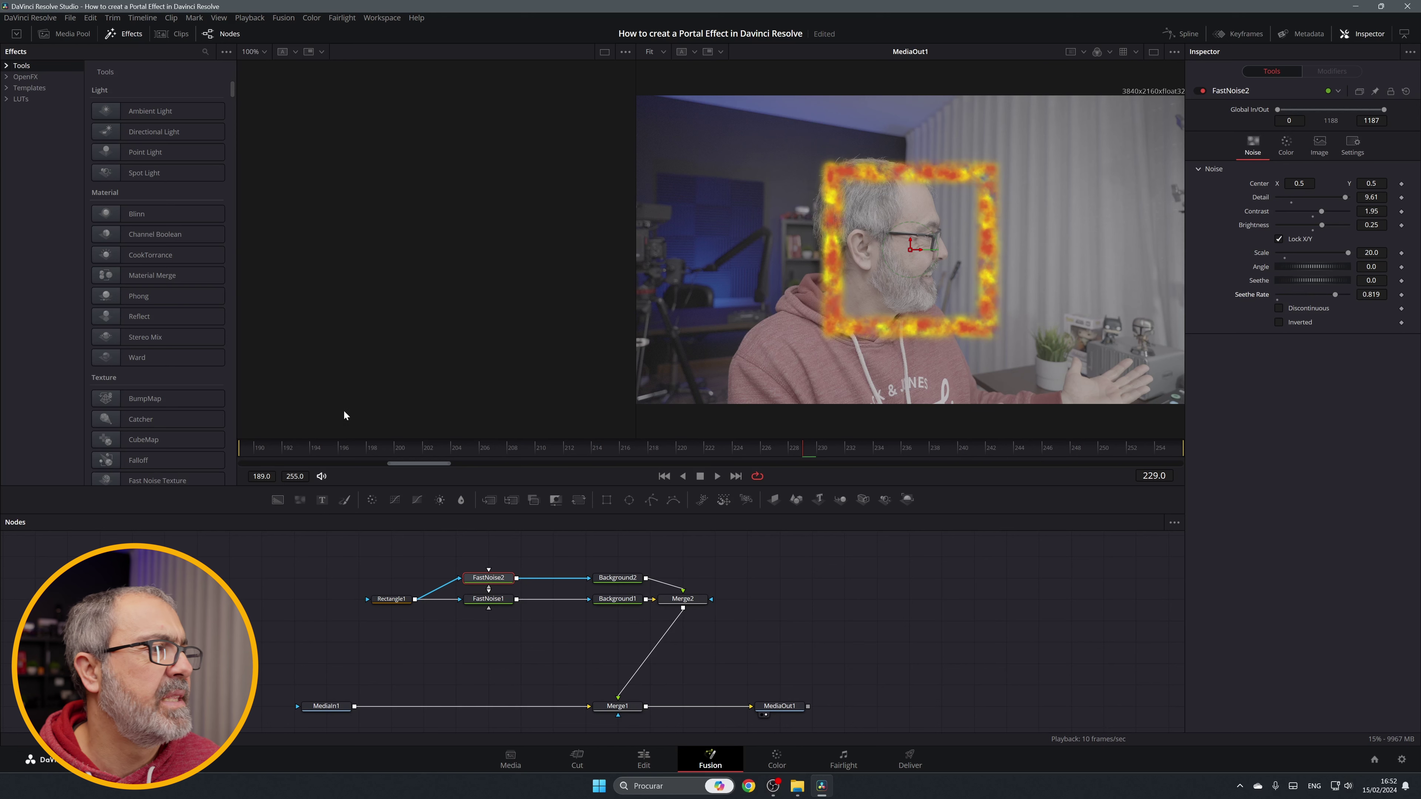
{"action": "left_click_drag", "start_coordinate": [249, 450], "coordinate": [724, 462]}
Step: Add a Soft Glow node directly after Merge2 in the portal branch
{"action": "left_click", "coordinate": [699, 602]}
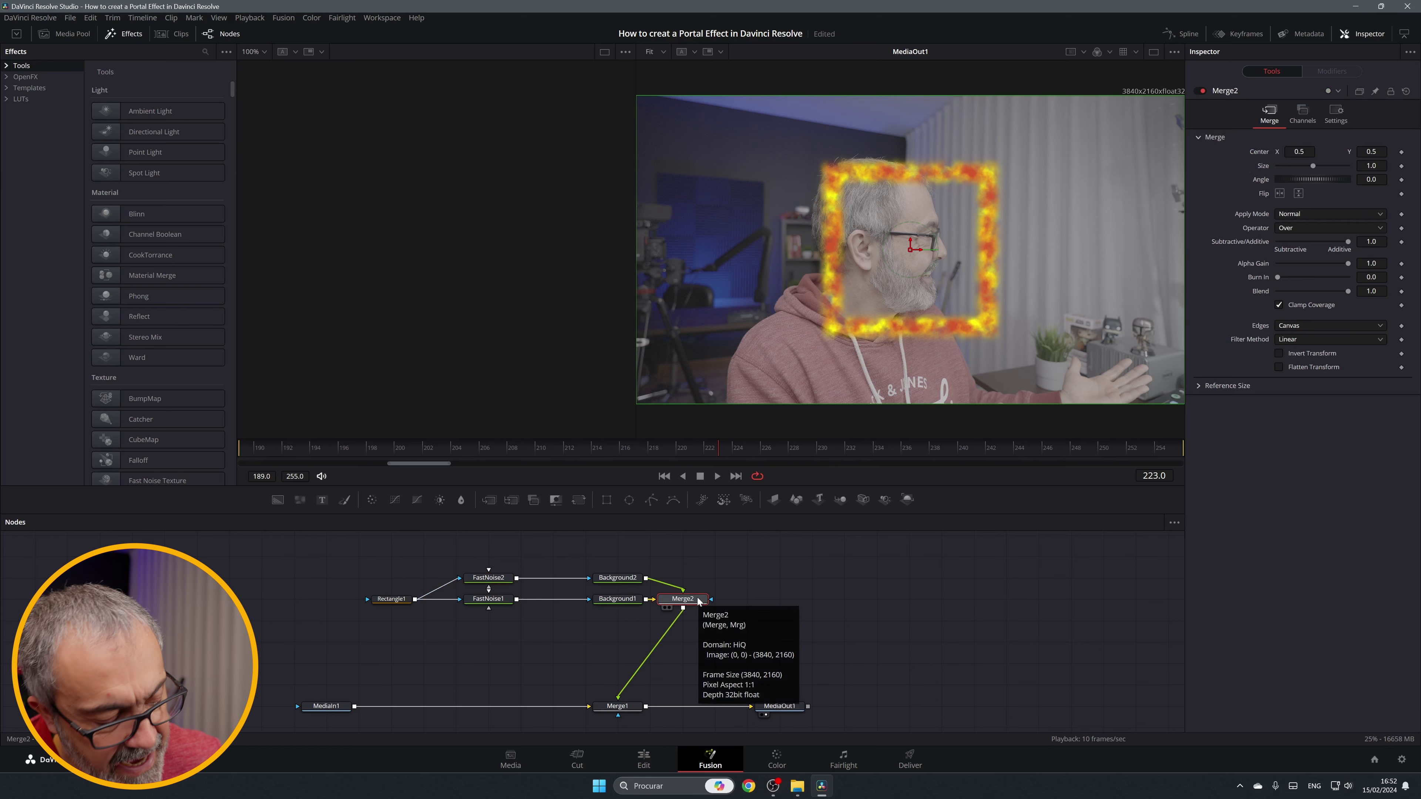
{"action": "key", "text": "shift+space"}
{"action": "type", "text": "Transform"}
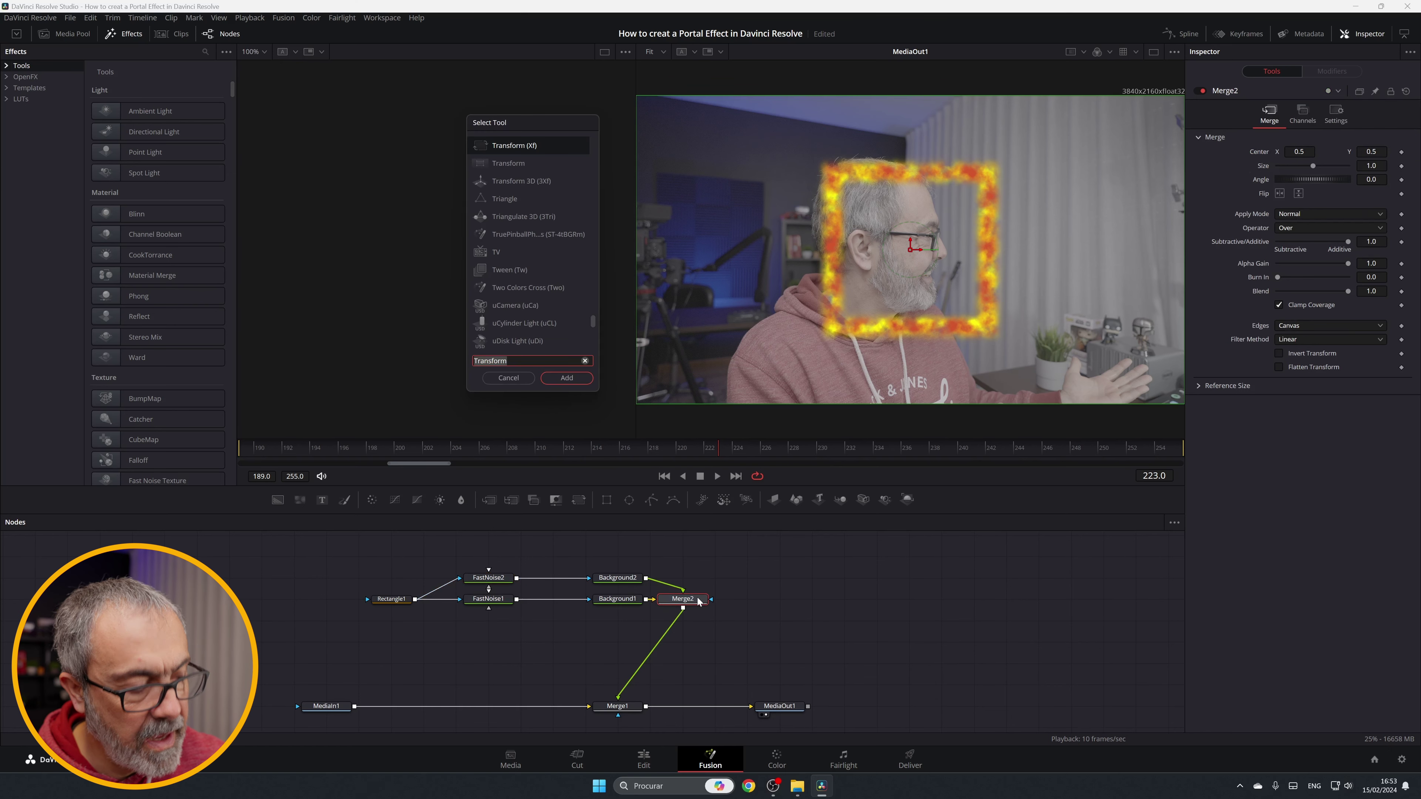
{"action": "type", "text": "soft"}
{"action": "left_click", "coordinate": [538, 147]}
{"action": "left_click", "coordinate": [579, 377]}
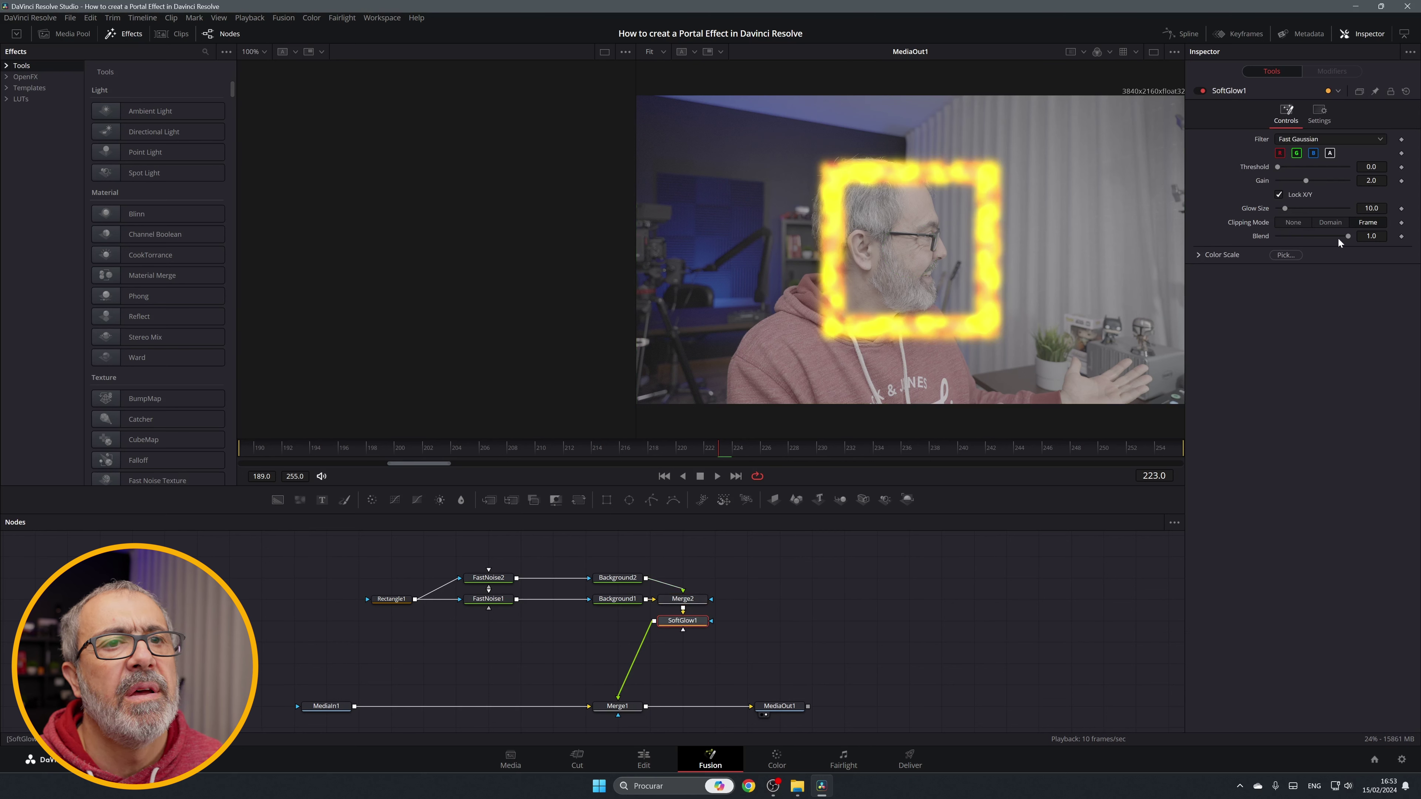
Step: Set SoftGlow1's gain to about 2.795 and its blend to about 0.173
{"action": "left_click_drag", "start_coordinate": [1350, 234], "coordinate": [1306, 236]}
{"action": "left_click_drag", "start_coordinate": [1305, 180], "coordinate": [1314, 182]}
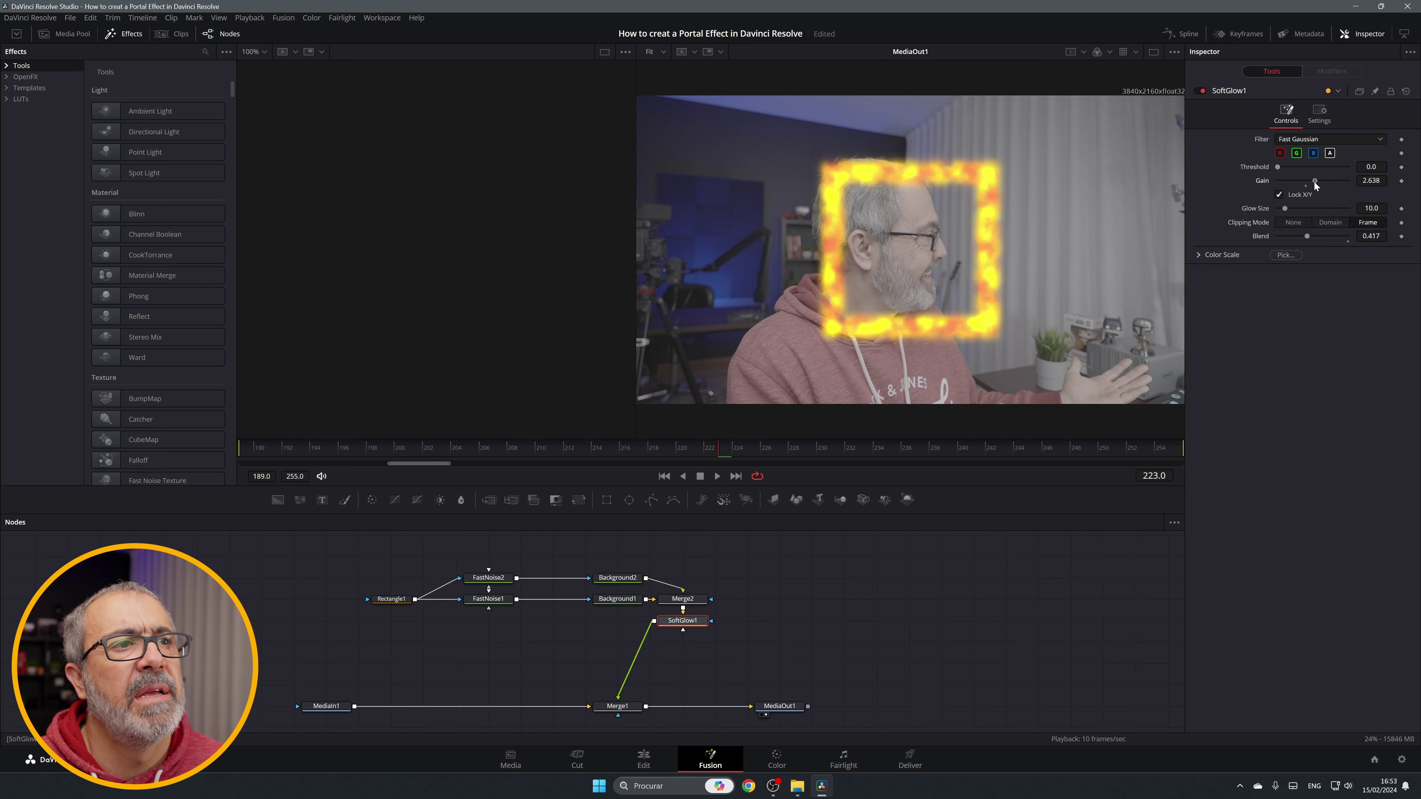
{"action": "left_click_drag", "start_coordinate": [1308, 236], "coordinate": [1290, 235]}
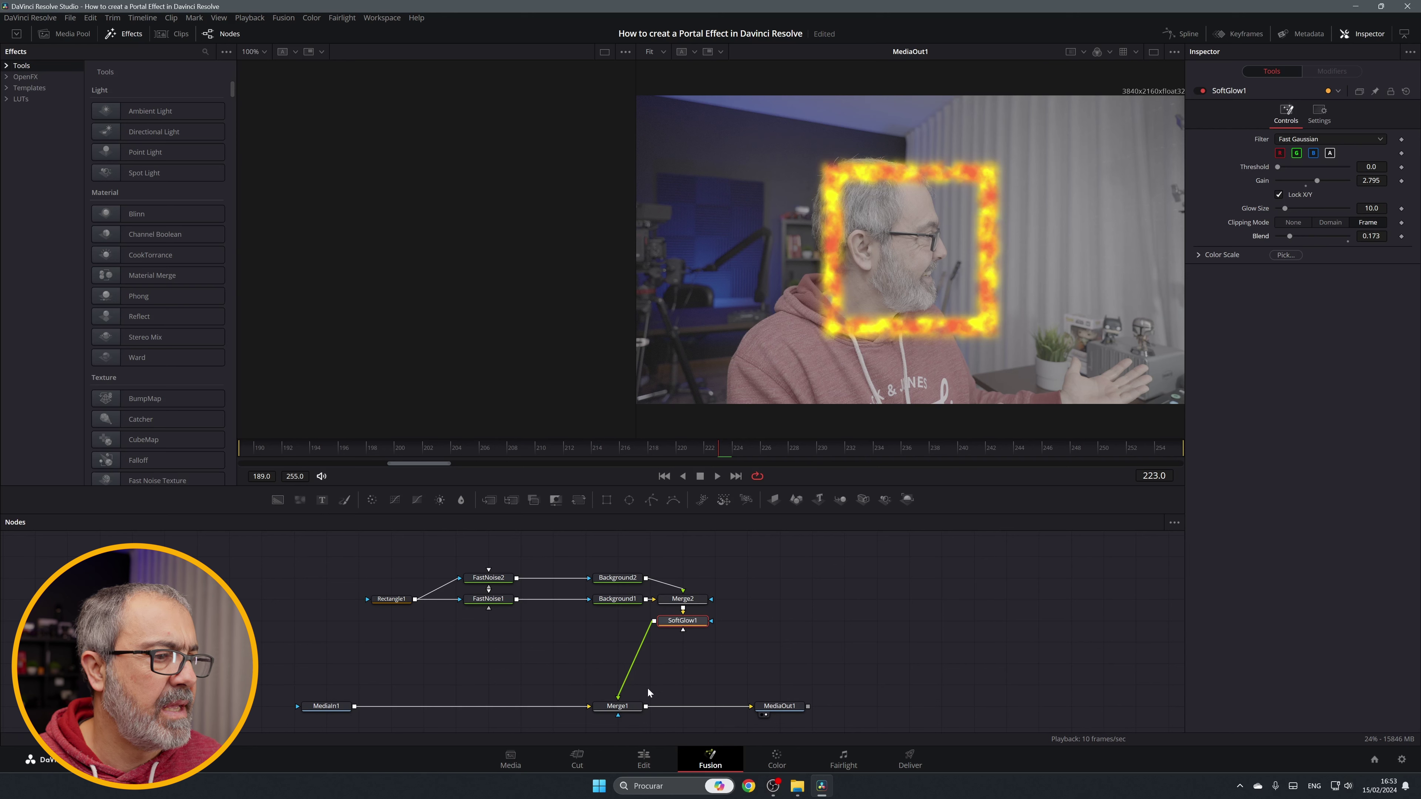
Step: Align Merge1 below SoftGlow1, insert a Transform node between them and shift the portal horizontally to center X 0.836
{"action": "left_click_drag", "start_coordinate": [617, 705], "coordinate": [682, 705]}
{"action": "left_click", "coordinate": [693, 621]}
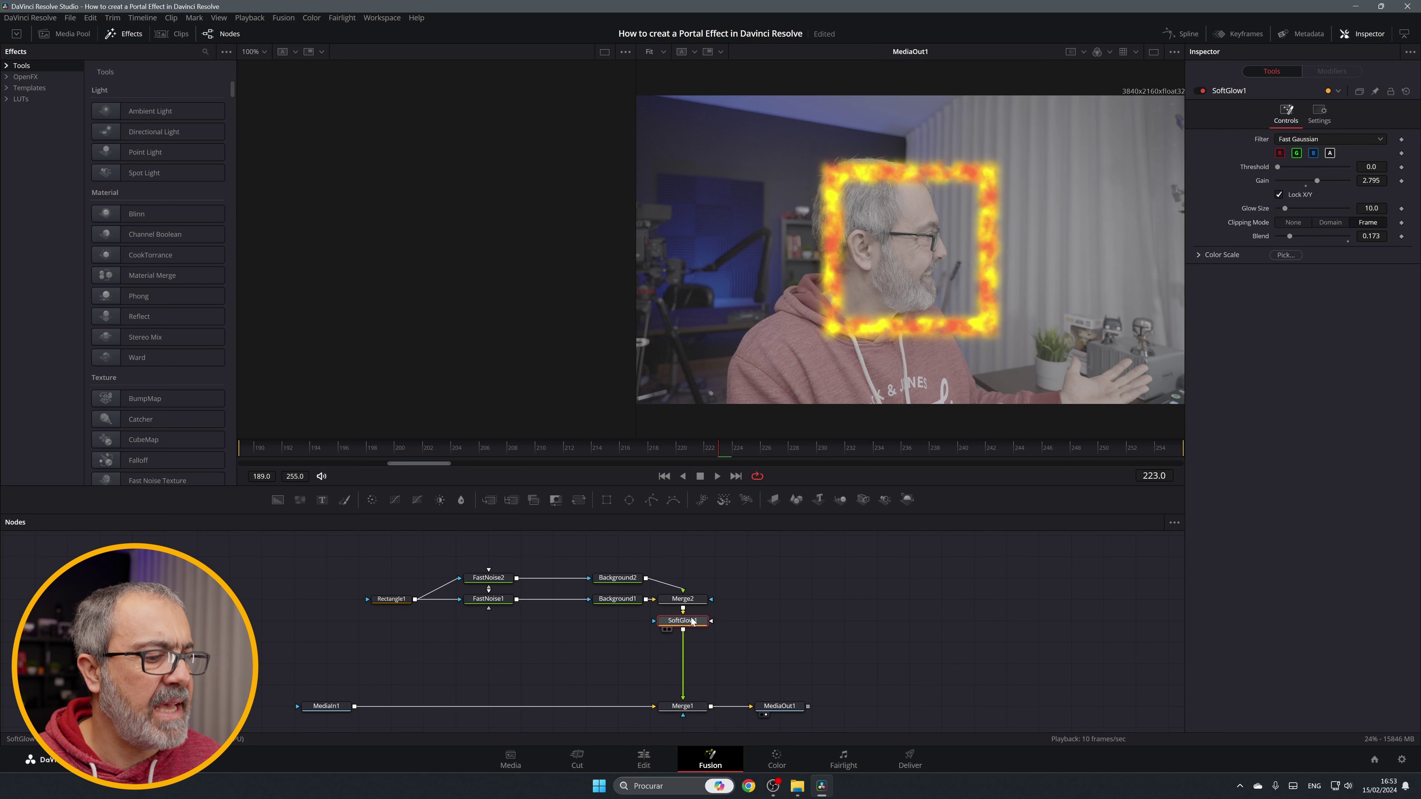
{"action": "key", "text": "shift+space"}
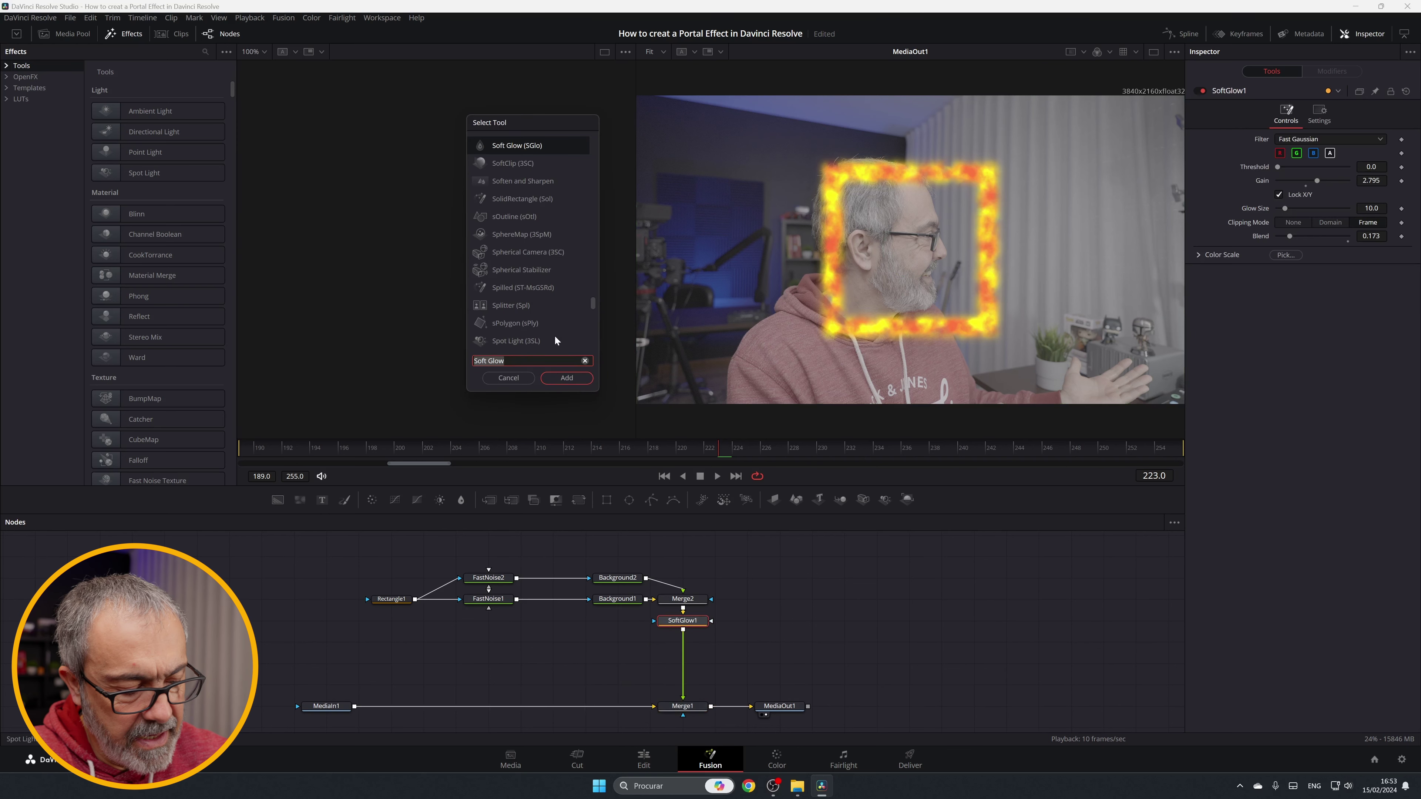
{"action": "type", "text": "tran"}
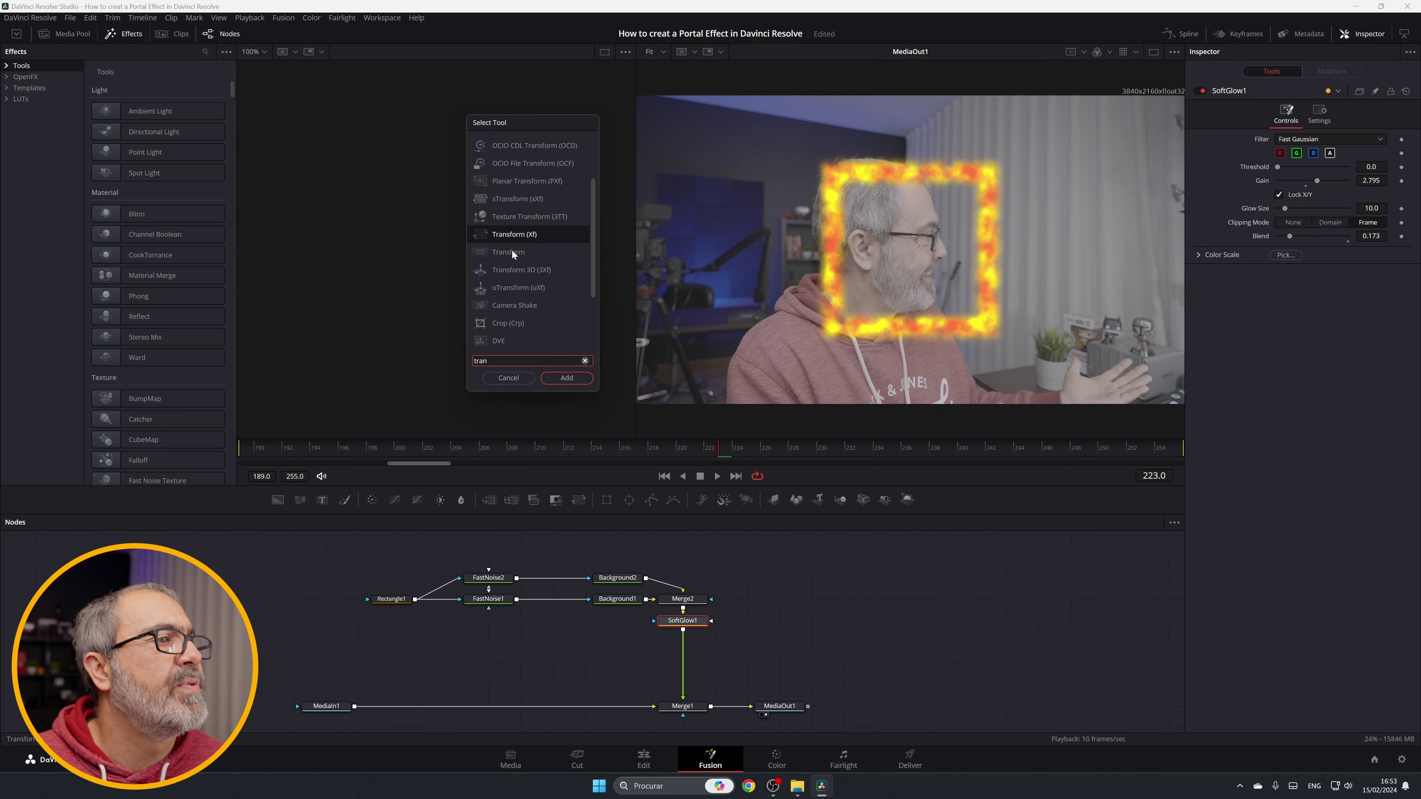
{"action": "left_click", "coordinate": [517, 250]}
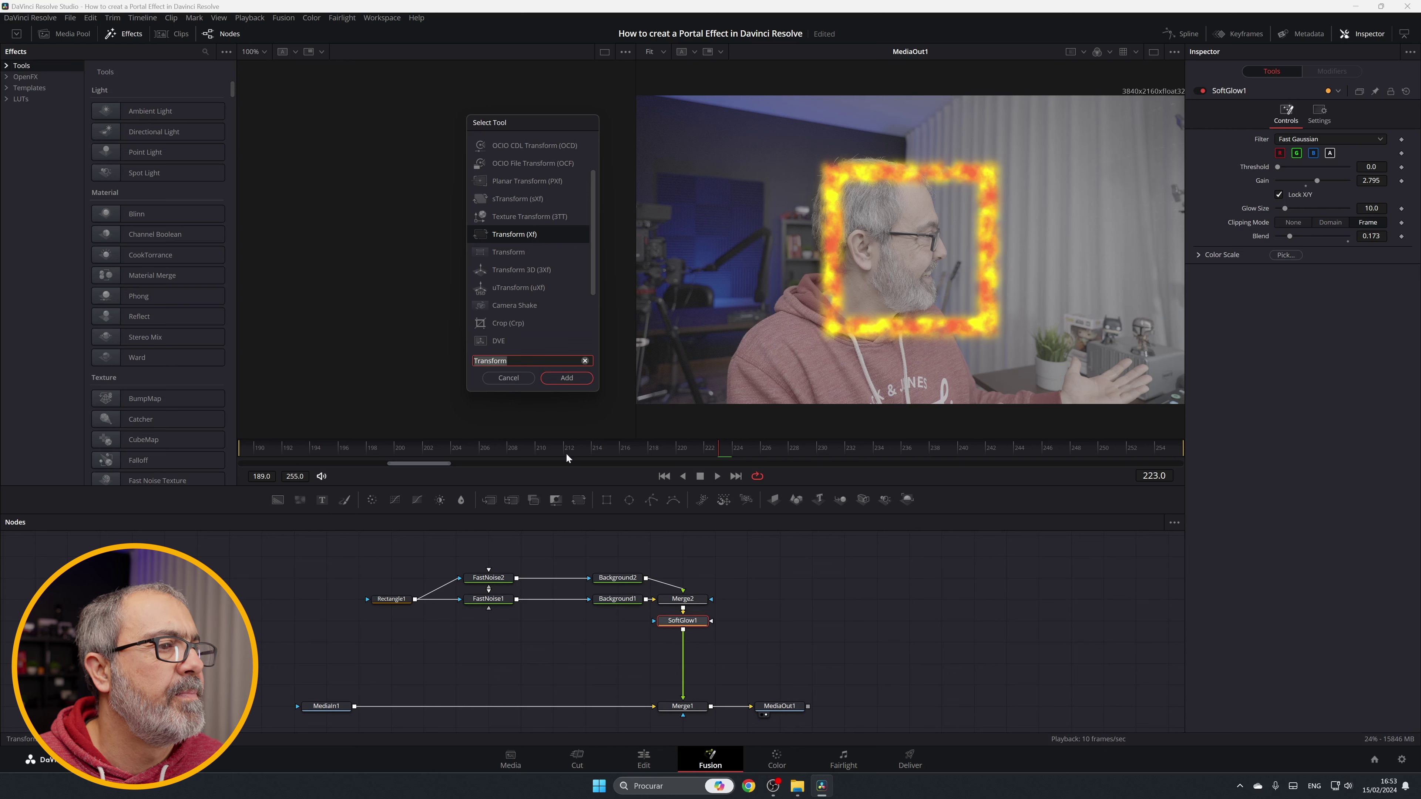
{"action": "left_click", "coordinate": [566, 378]}
{"action": "left_click_drag", "start_coordinate": [910, 249], "coordinate": [1095, 249]}
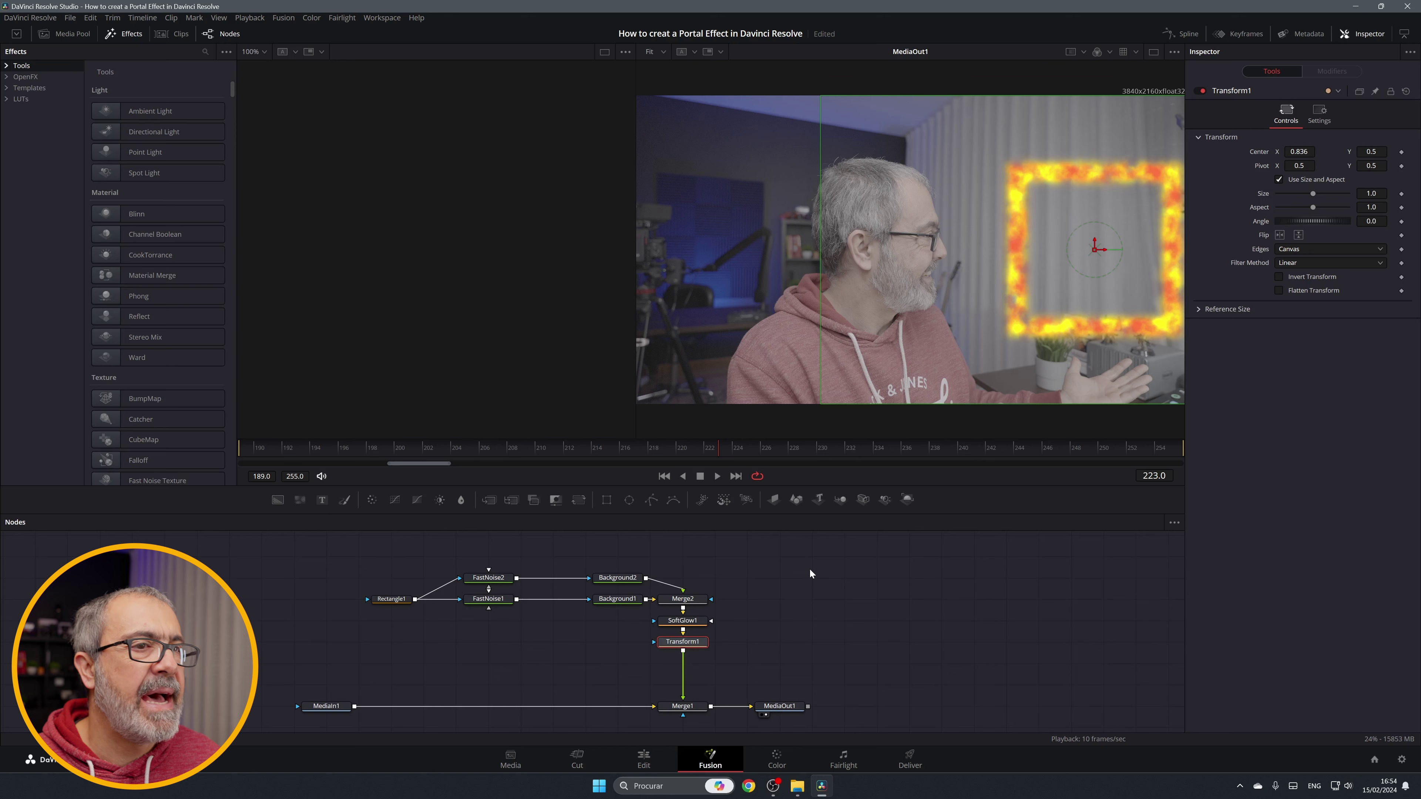
{"action": "left_click_drag", "start_coordinate": [680, 648], "coordinate": [680, 668]}
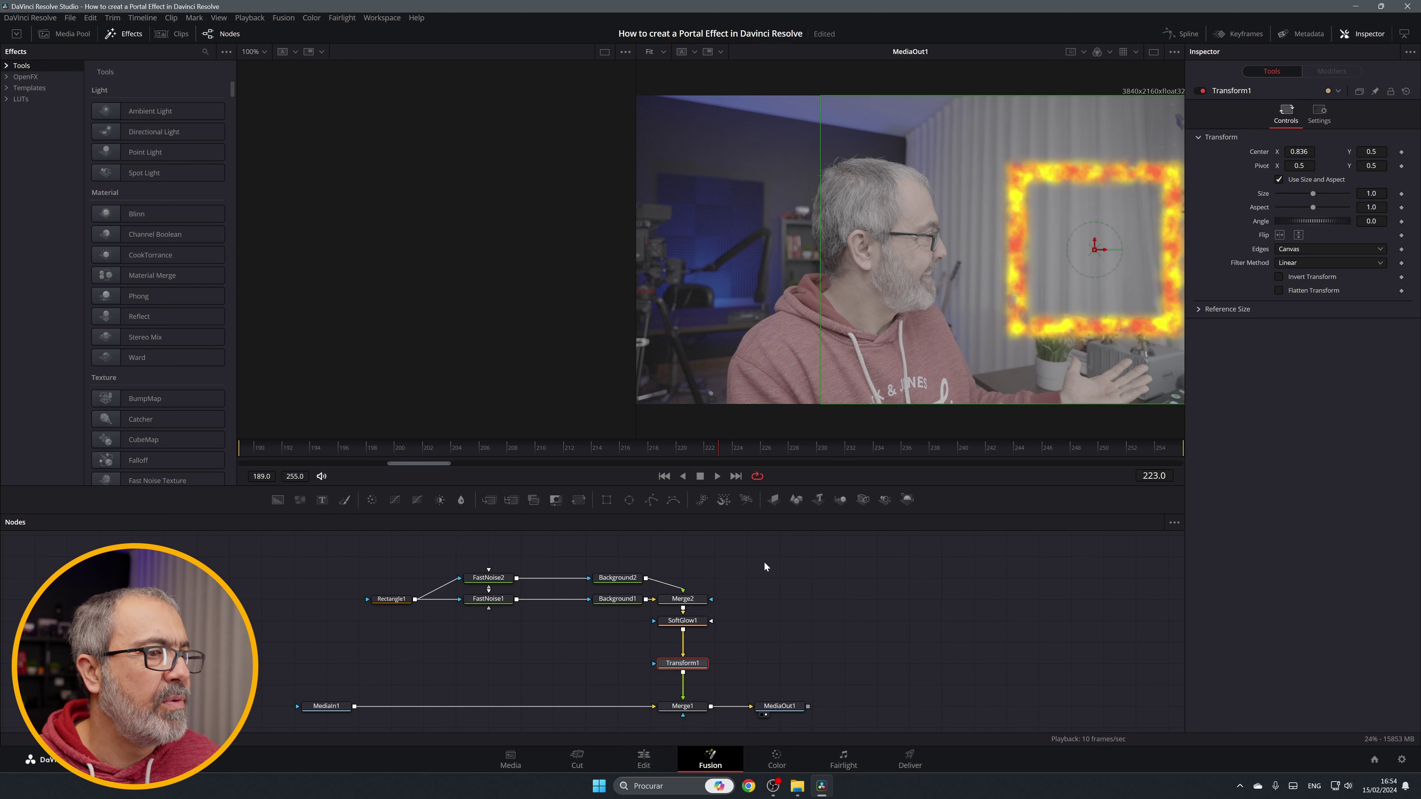
Step: Add a third Background masked by a new Rectangle, follow it with a Transform, and merge it over SoftGlow1's output before Transform1
{"action": "left_click_drag", "start_coordinate": [531, 646], "coordinate": [557, 651]}
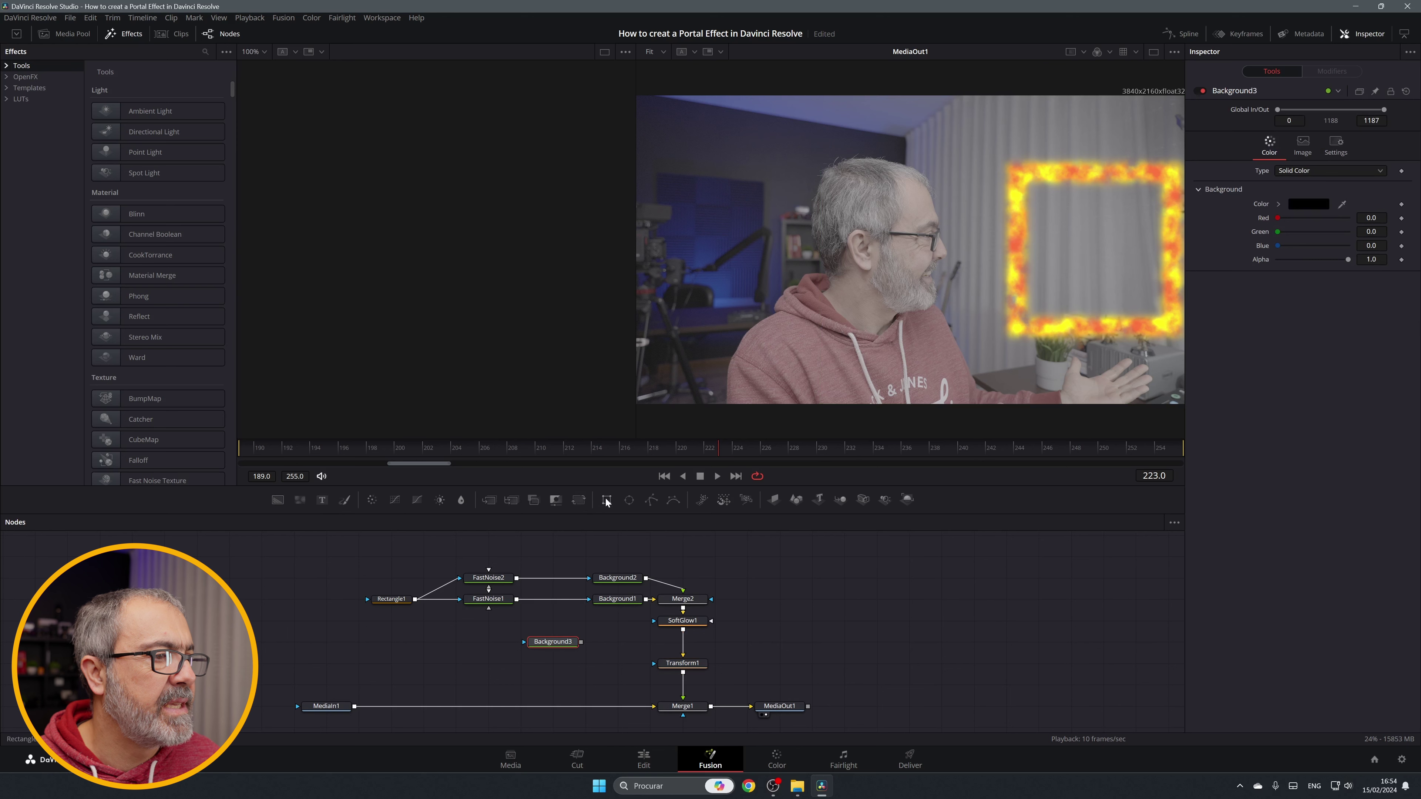
{"action": "left_click_drag", "start_coordinate": [477, 638], "coordinate": [477, 640]}
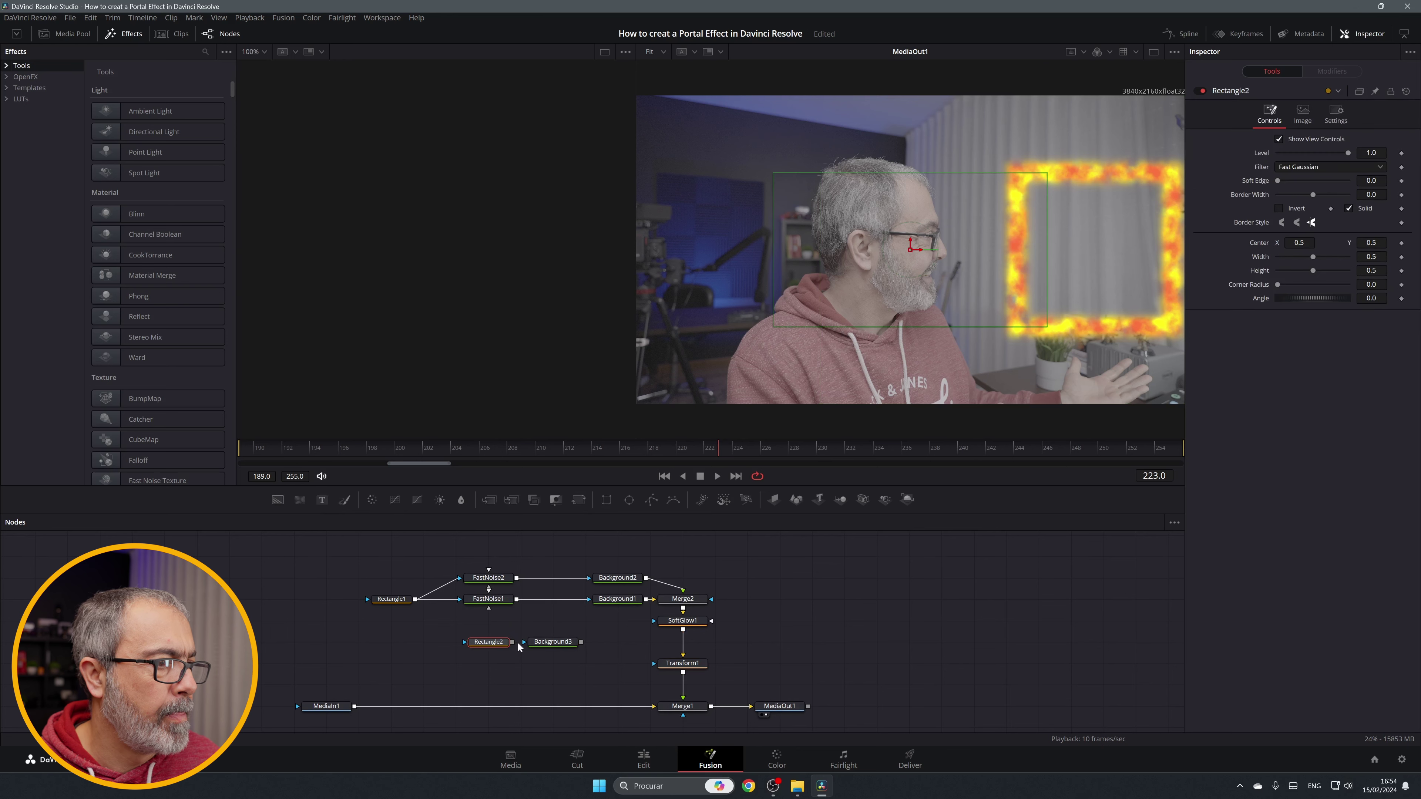
{"action": "left_click", "coordinate": [559, 647]}
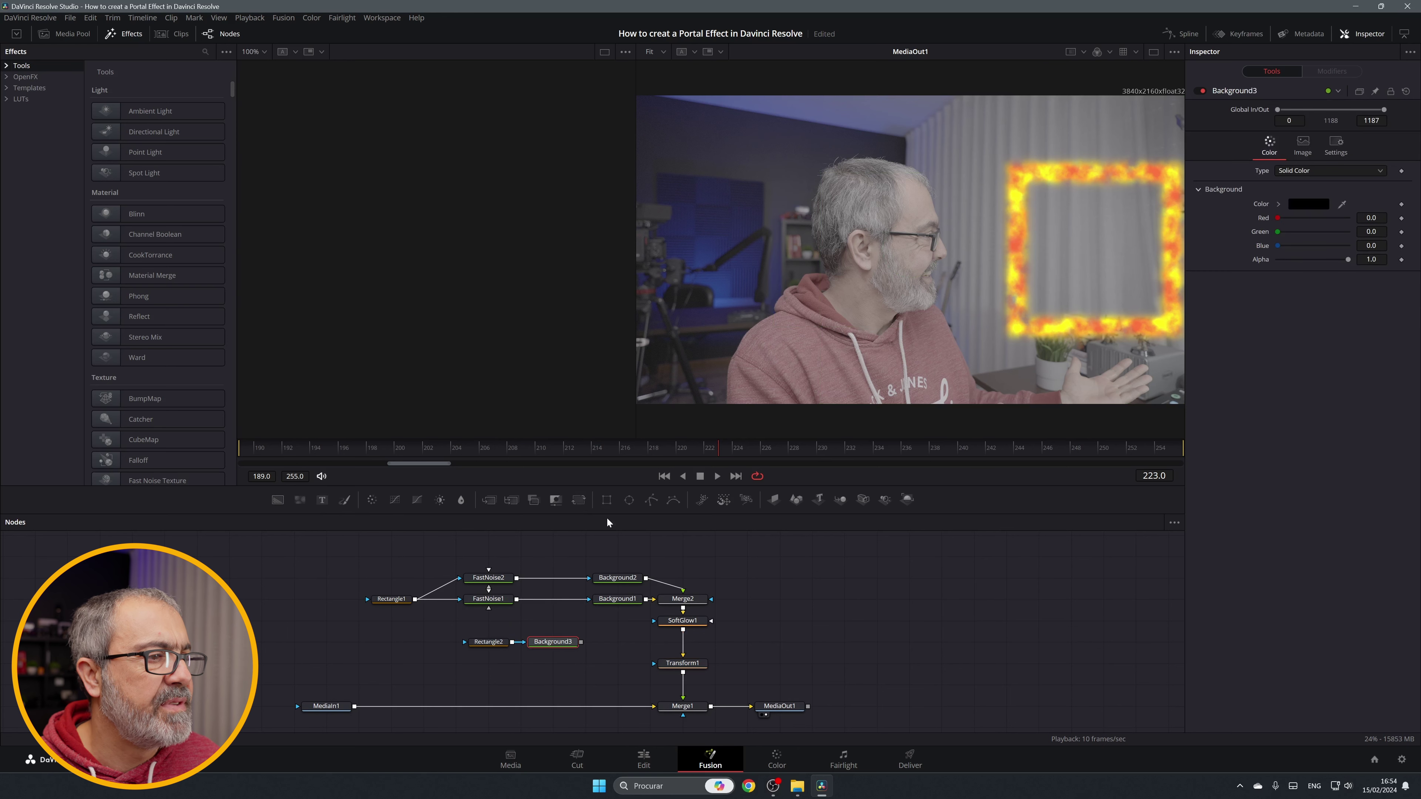
{"action": "left_click", "coordinate": [578, 500]}
{"action": "left_click_drag", "start_coordinate": [647, 642], "coordinate": [683, 633]}
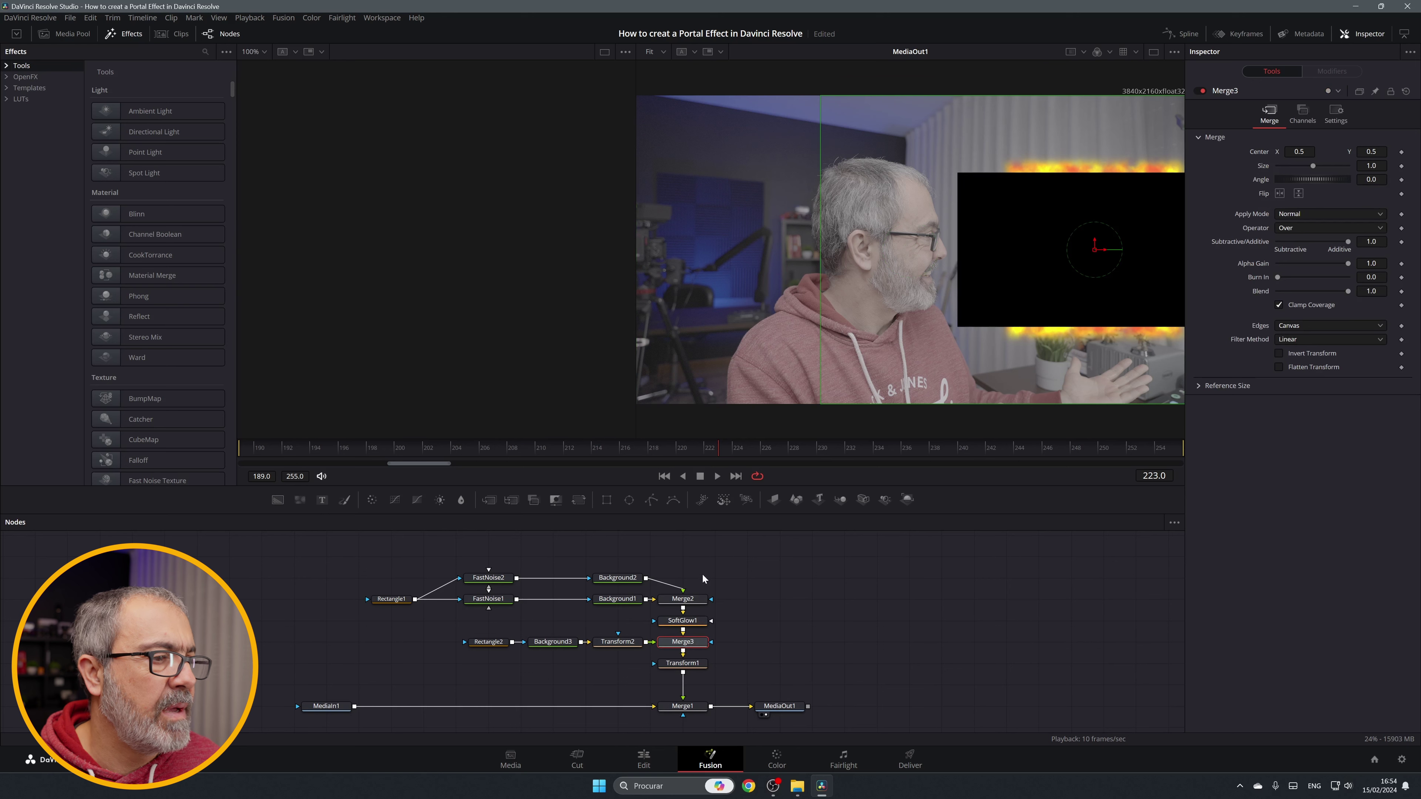
Step: Make Background3 pure green by setting its green value to 1.0
{"action": "left_click", "coordinate": [633, 643]}
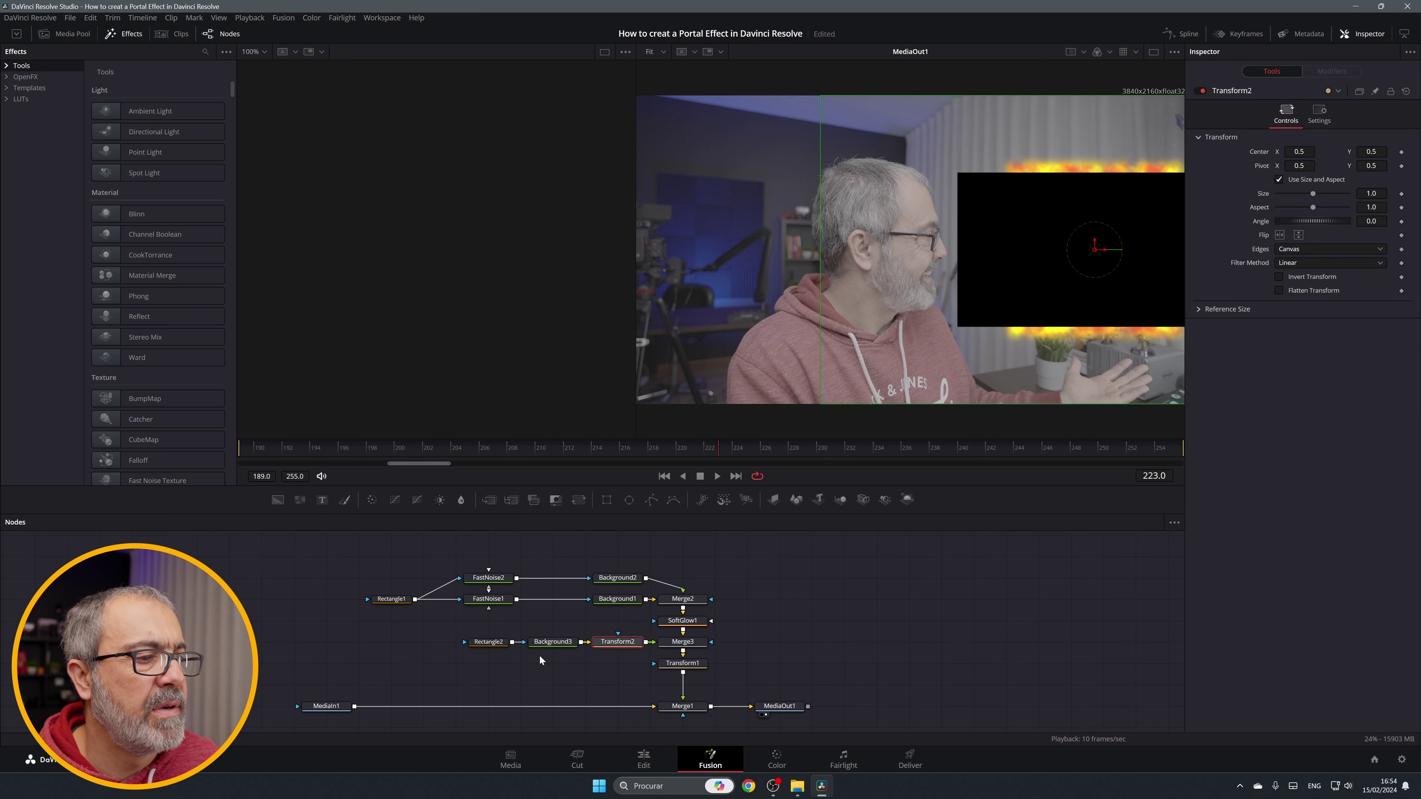
{"action": "left_click", "coordinate": [553, 643]}
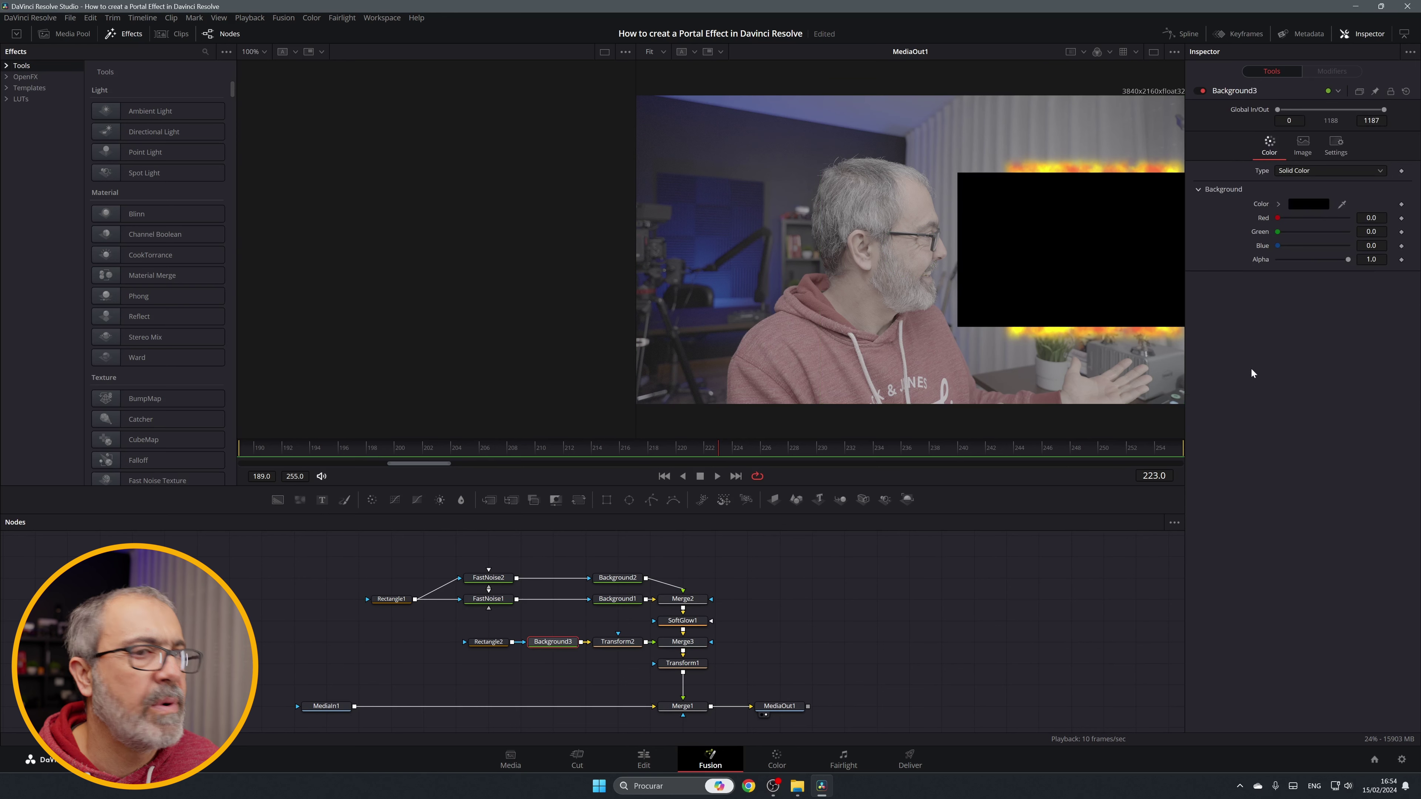
{"action": "left_click_drag", "start_coordinate": [1277, 232], "coordinate": [1349, 232]}
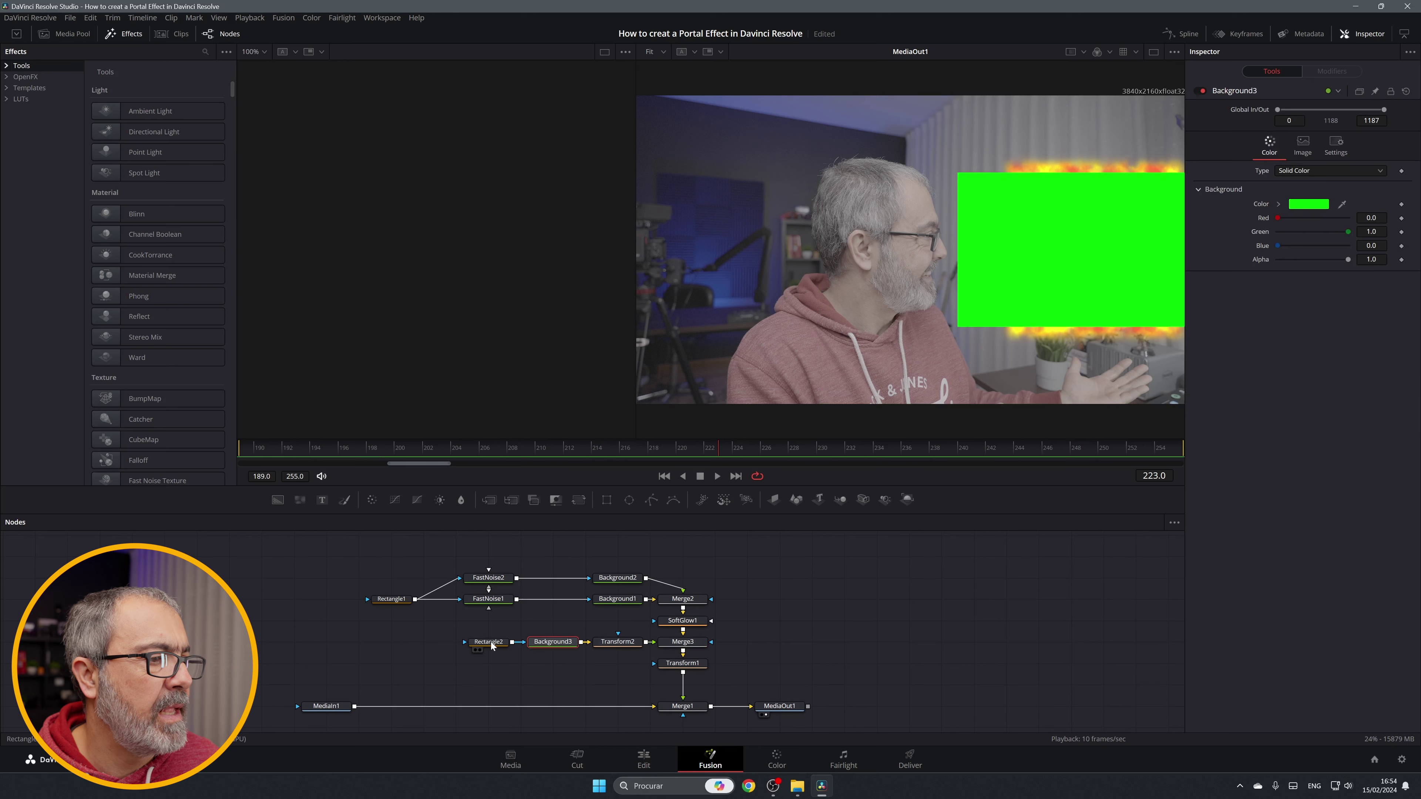
Step: Set Rectangle2's width to about 0.252 and its corner radius to about 0.213
{"action": "left_click", "coordinate": [491, 643]}
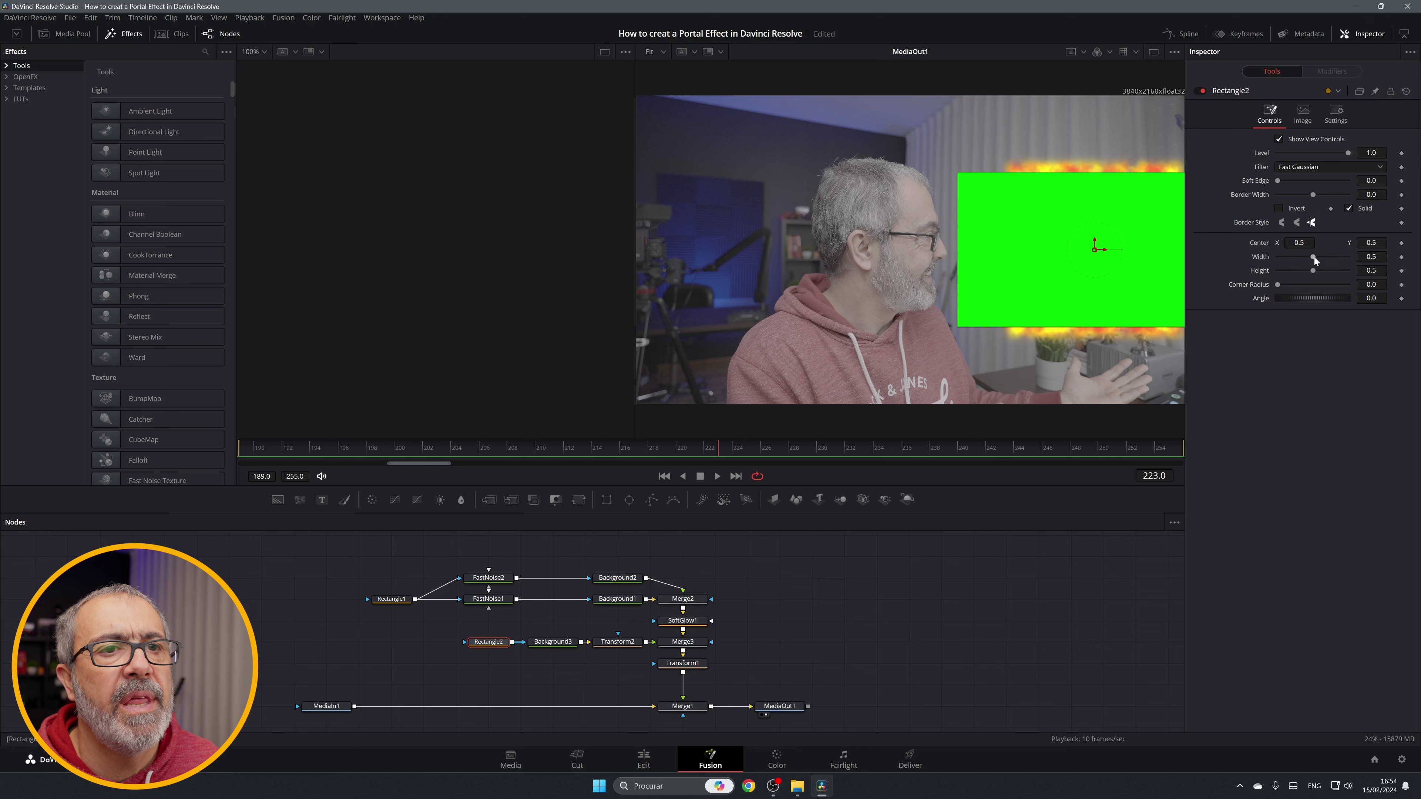
{"action": "left_click_drag", "start_coordinate": [1314, 256], "coordinate": [1297, 255]}
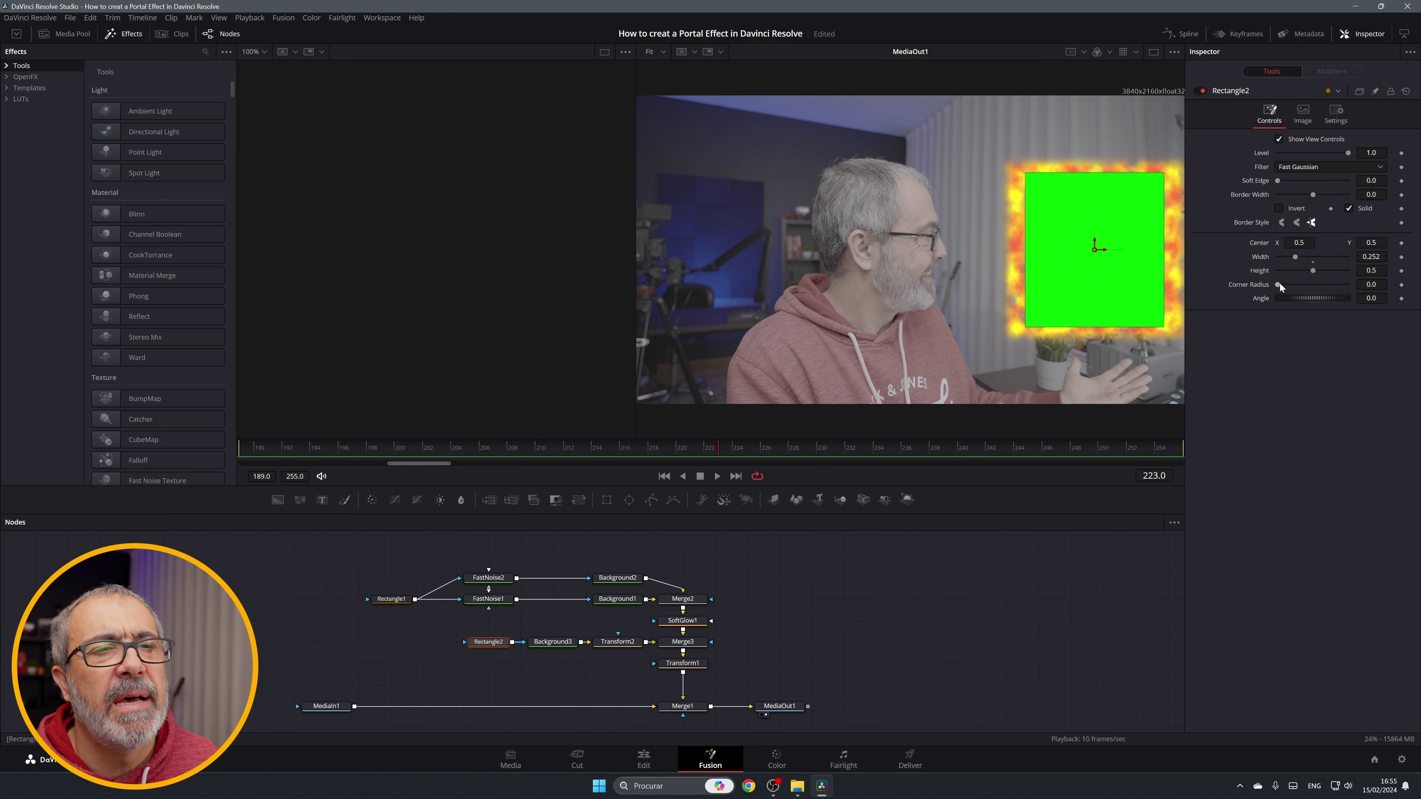
{"action": "left_click_drag", "start_coordinate": [1279, 283], "coordinate": [1280, 283]}
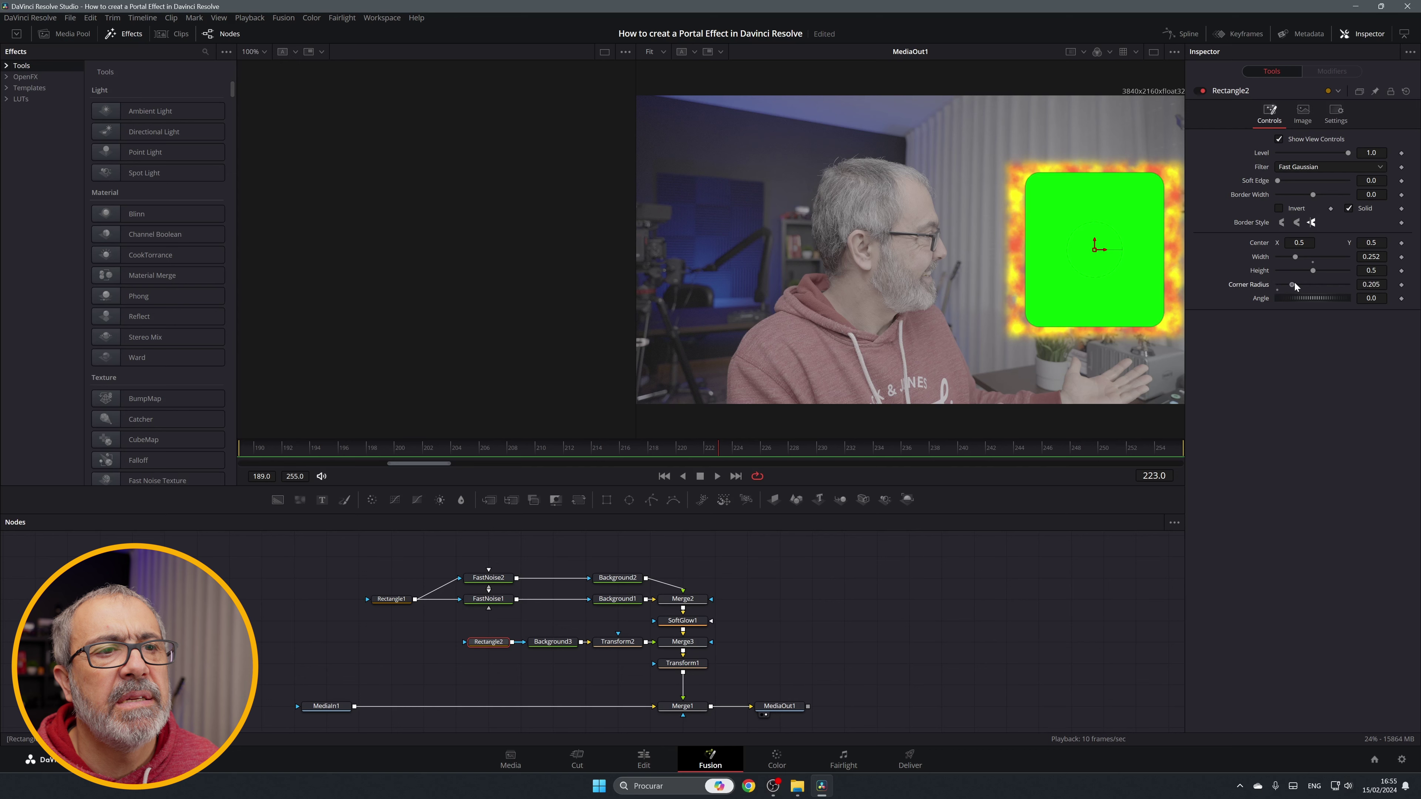
Step: Round the corners of the Rectangle1 mask and set Rectangle2's soft edge to about 0.0173
{"action": "left_click", "coordinate": [391, 599]}
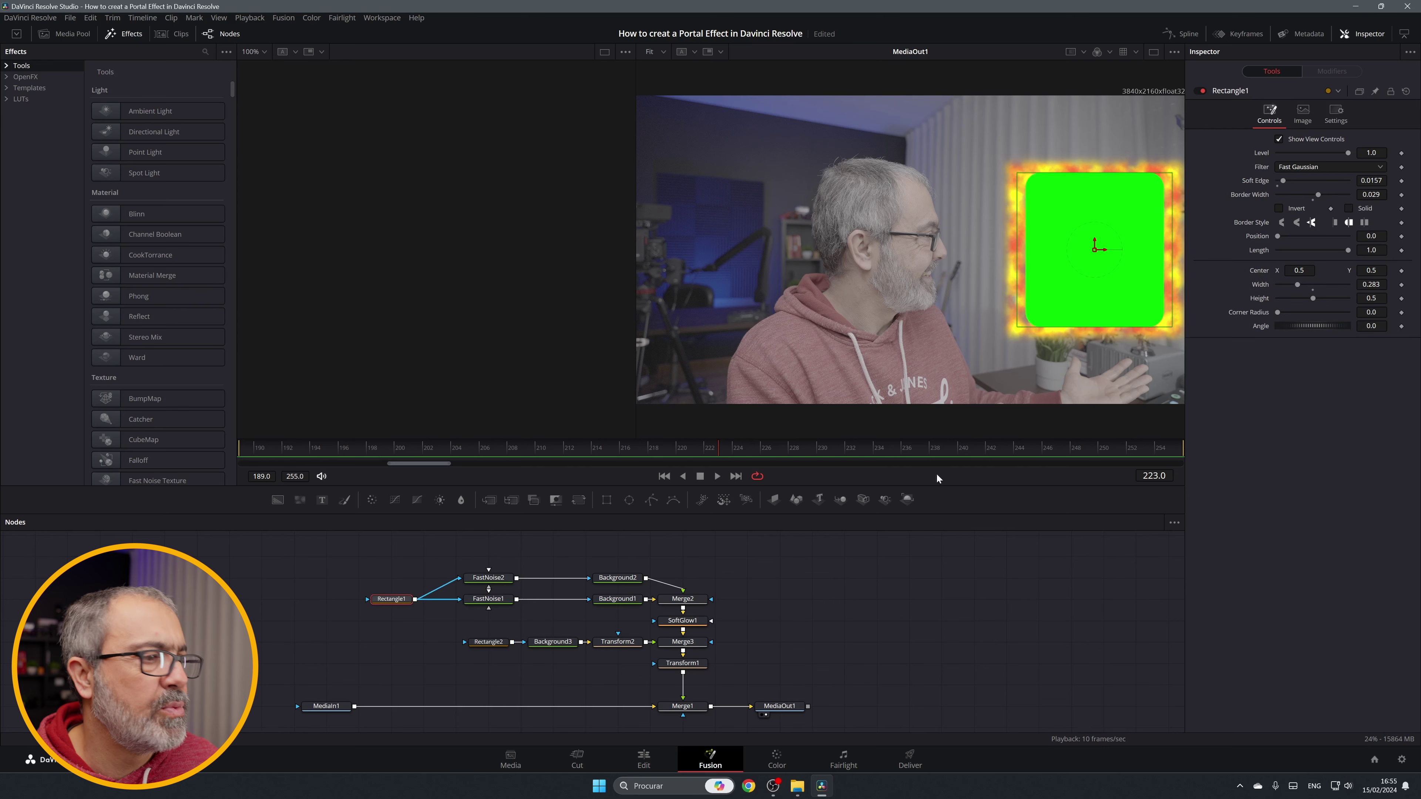
{"action": "left_click_drag", "start_coordinate": [1277, 312], "coordinate": [1296, 312]}
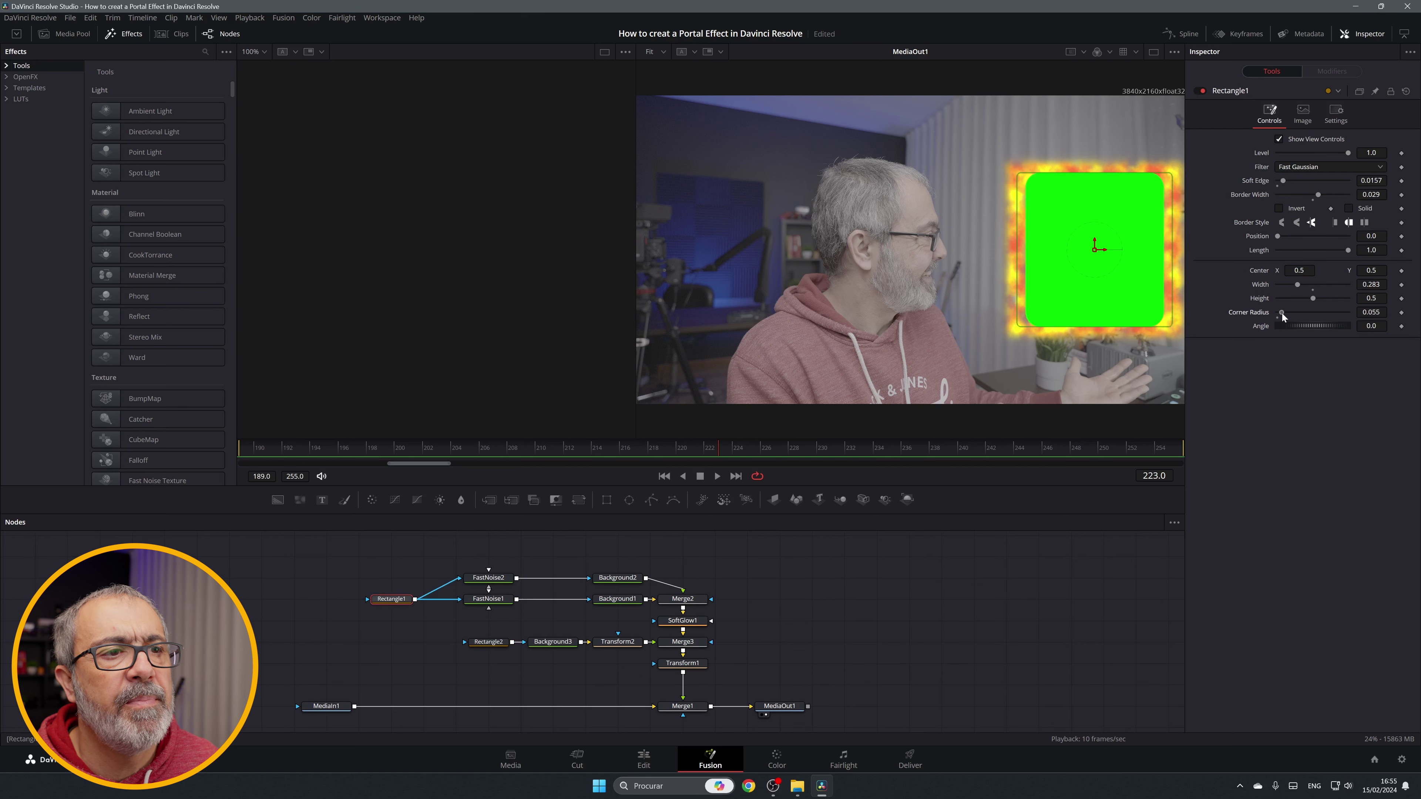
{"action": "left_click", "coordinate": [692, 644]}
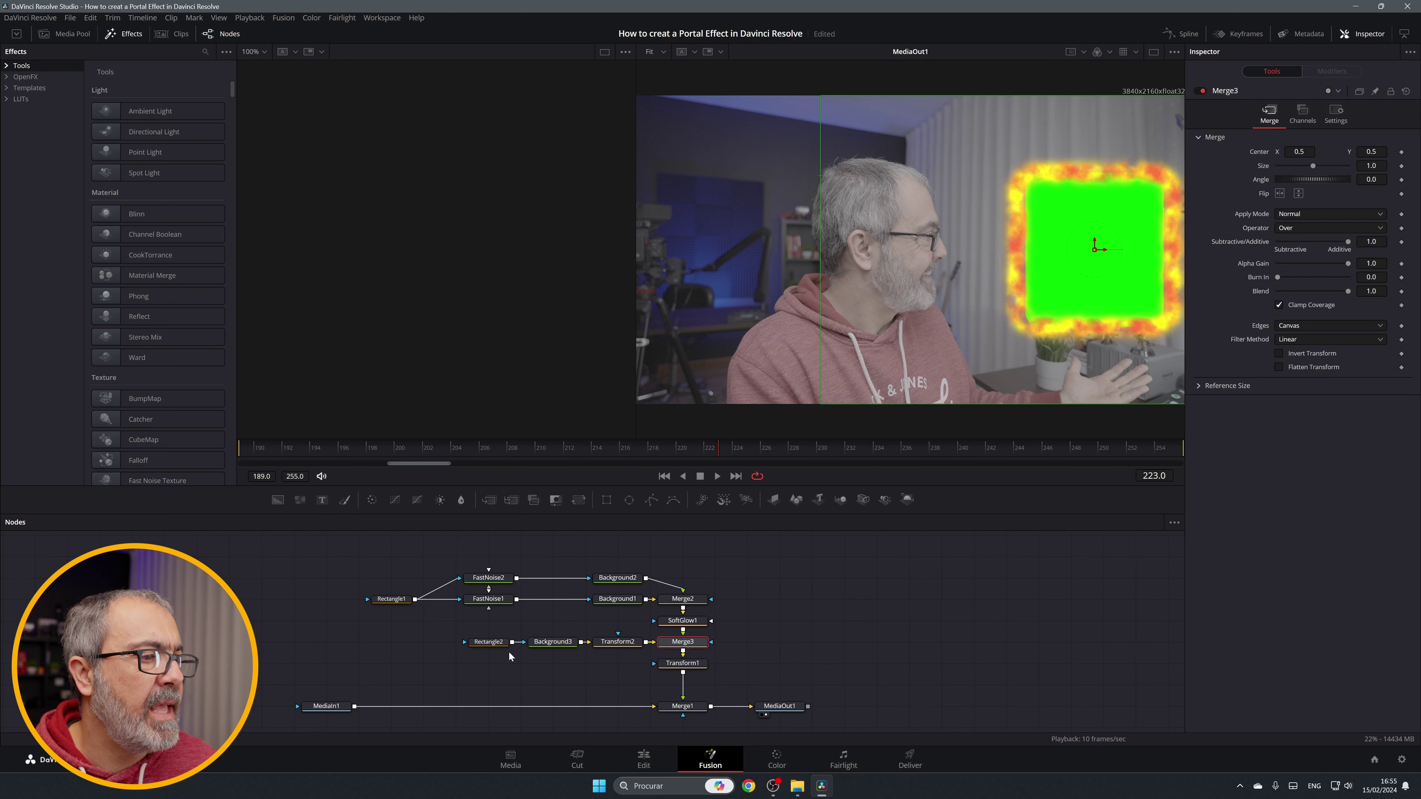
{"action": "left_click", "coordinate": [487, 644]}
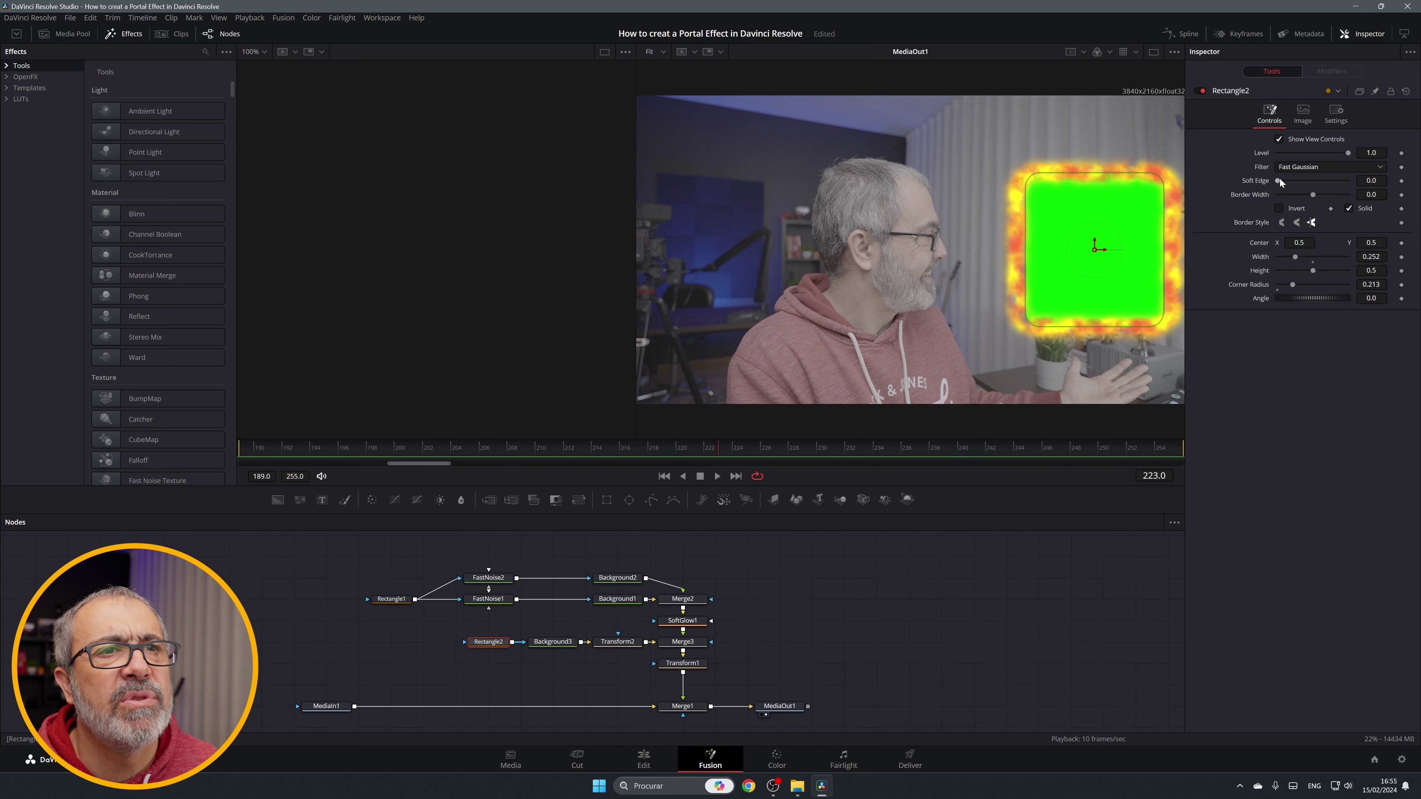
{"action": "left_click_drag", "start_coordinate": [1280, 183], "coordinate": [1286, 183]}
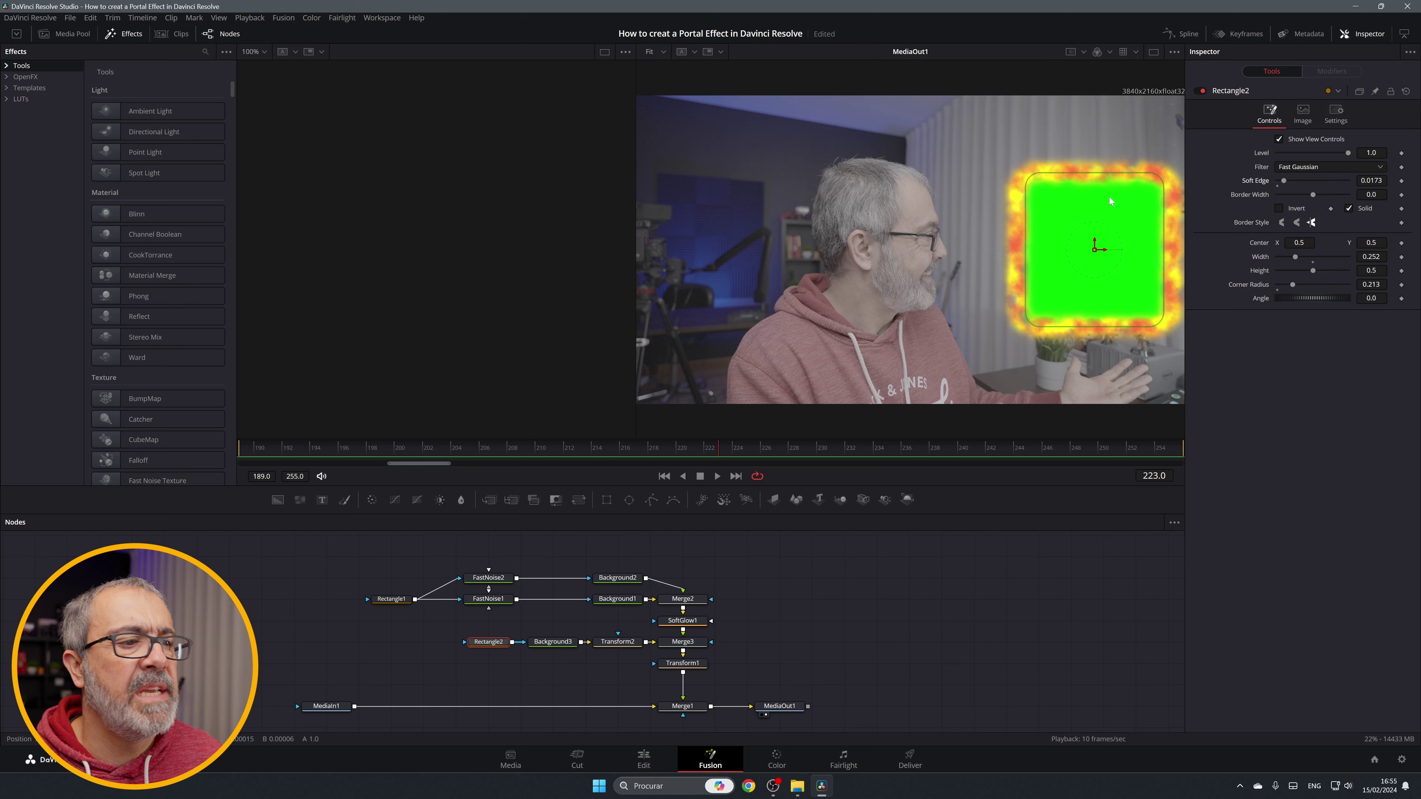
Step: Move to frame 189 and add keyframes for Transform1's center and size
{"action": "left_click_drag", "start_coordinate": [719, 448], "coordinate": [249, 464]}
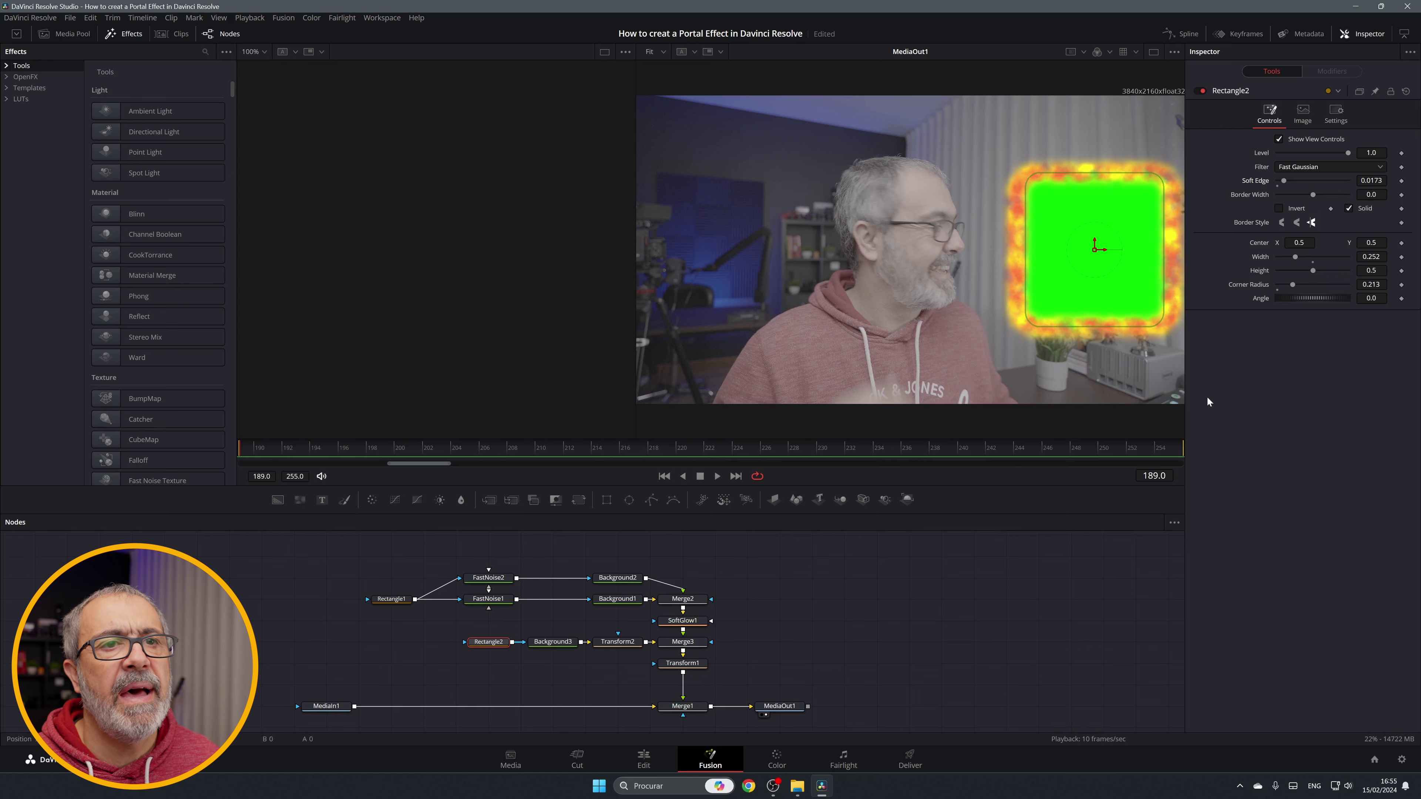
{"action": "left_click", "coordinate": [689, 665]}
{"action": "left_click", "coordinate": [1402, 152]}
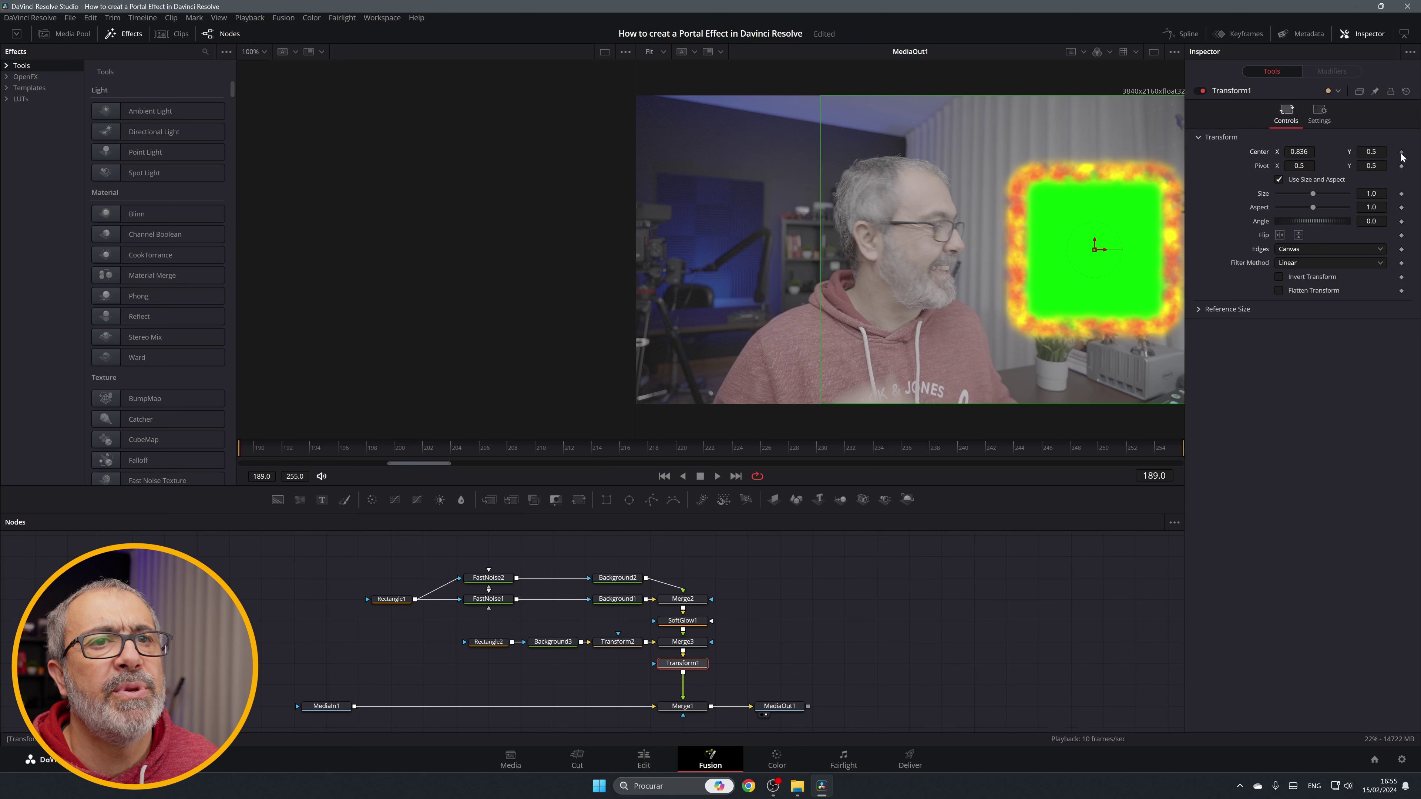
{"action": "left_click", "coordinate": [1401, 194]}
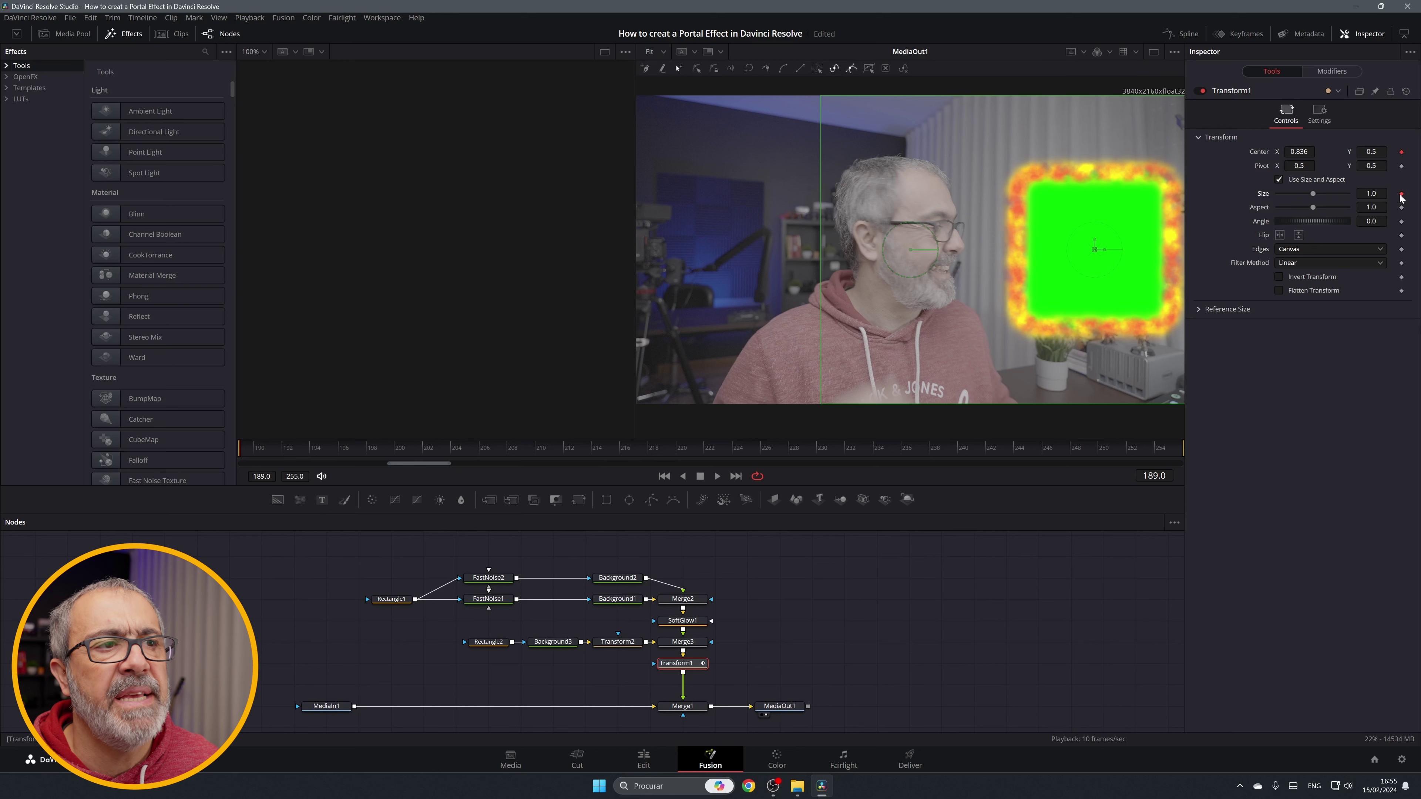
Step: Keyframe Transform1's size and center at frame 211, and set the size keyframe at frame 189 to 0.0
{"action": "key", "text": "space"}
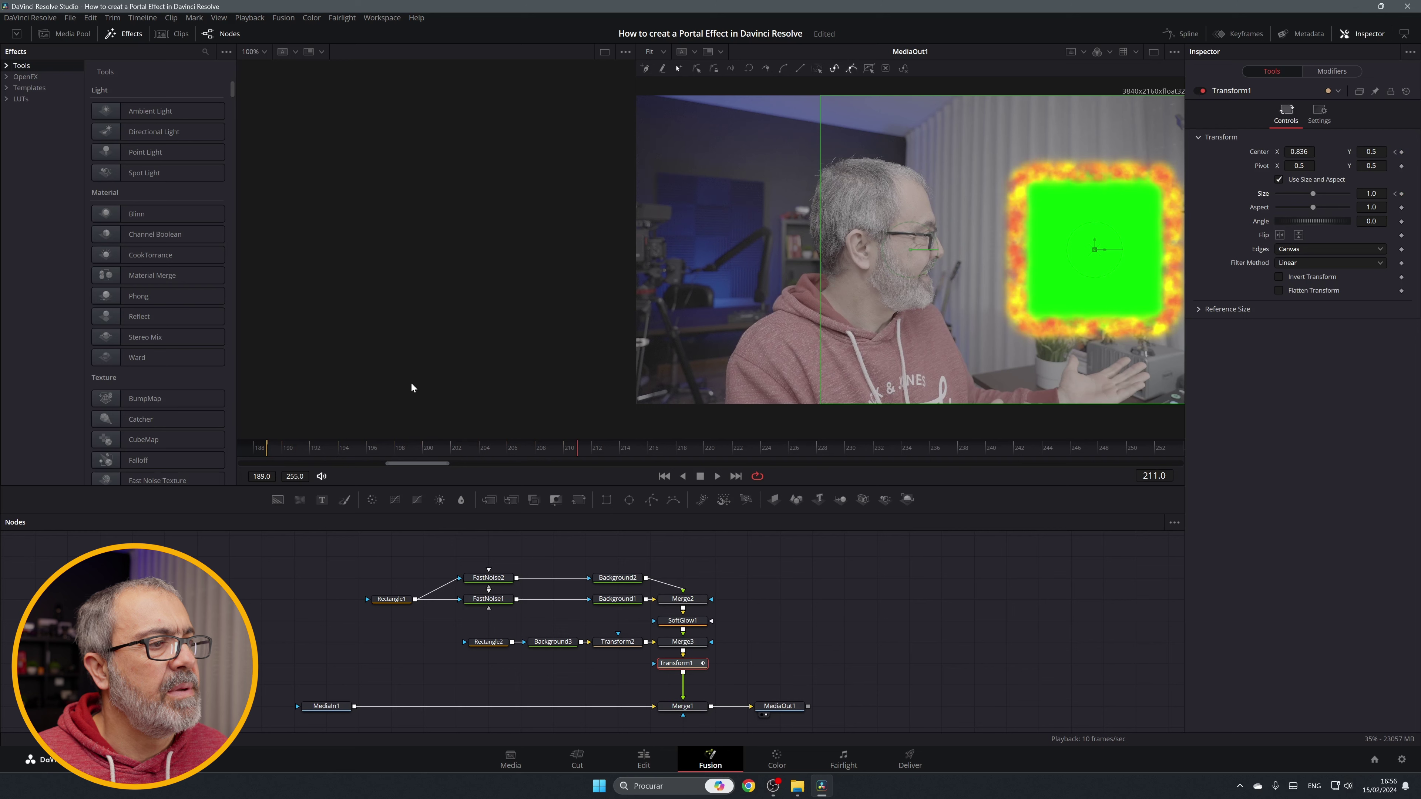
{"action": "left_click", "coordinate": [1401, 193]}
{"action": "left_click", "coordinate": [1402, 152]}
{"action": "left_click", "coordinate": [1395, 194]}
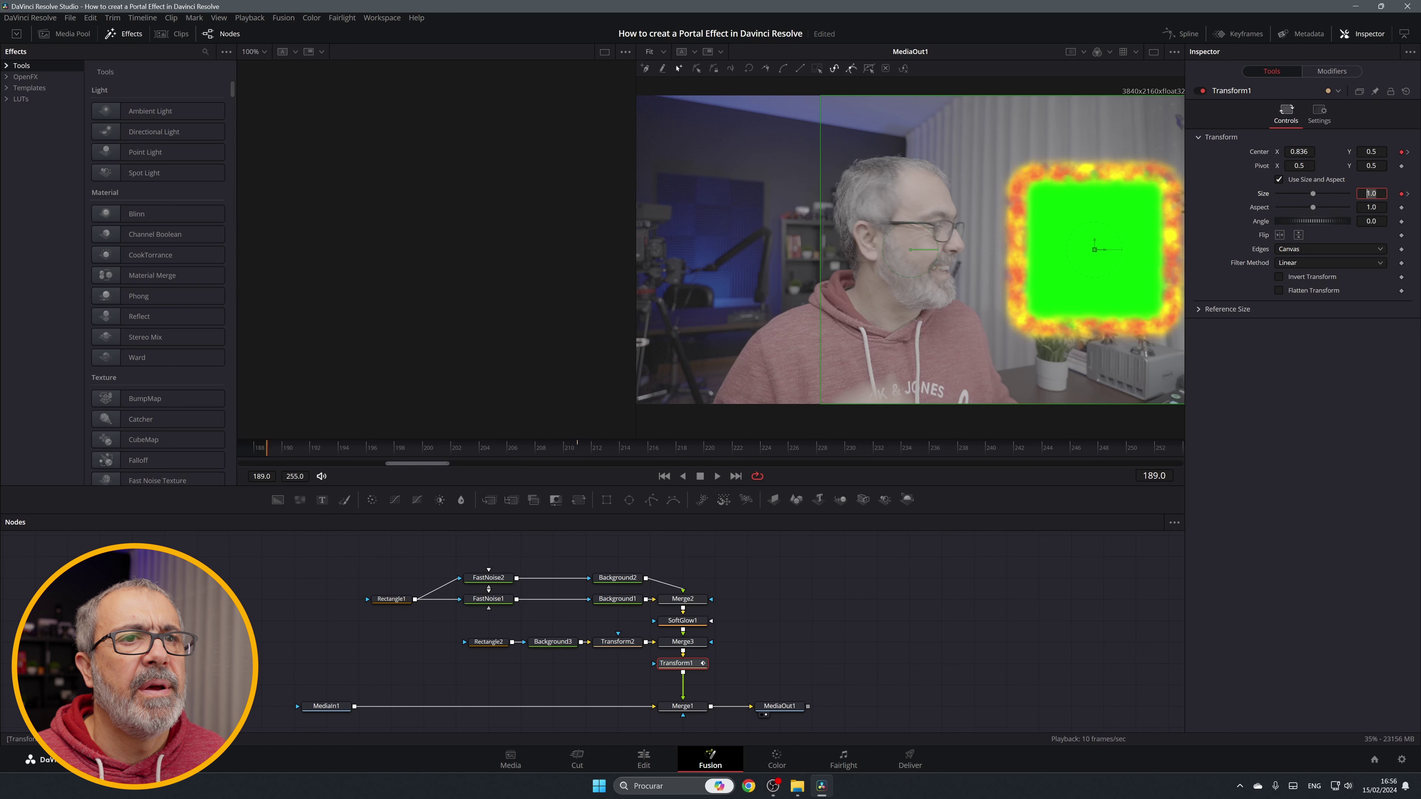
{"action": "left_click_drag", "start_coordinate": [1314, 194], "coordinate": [1274, 192]}
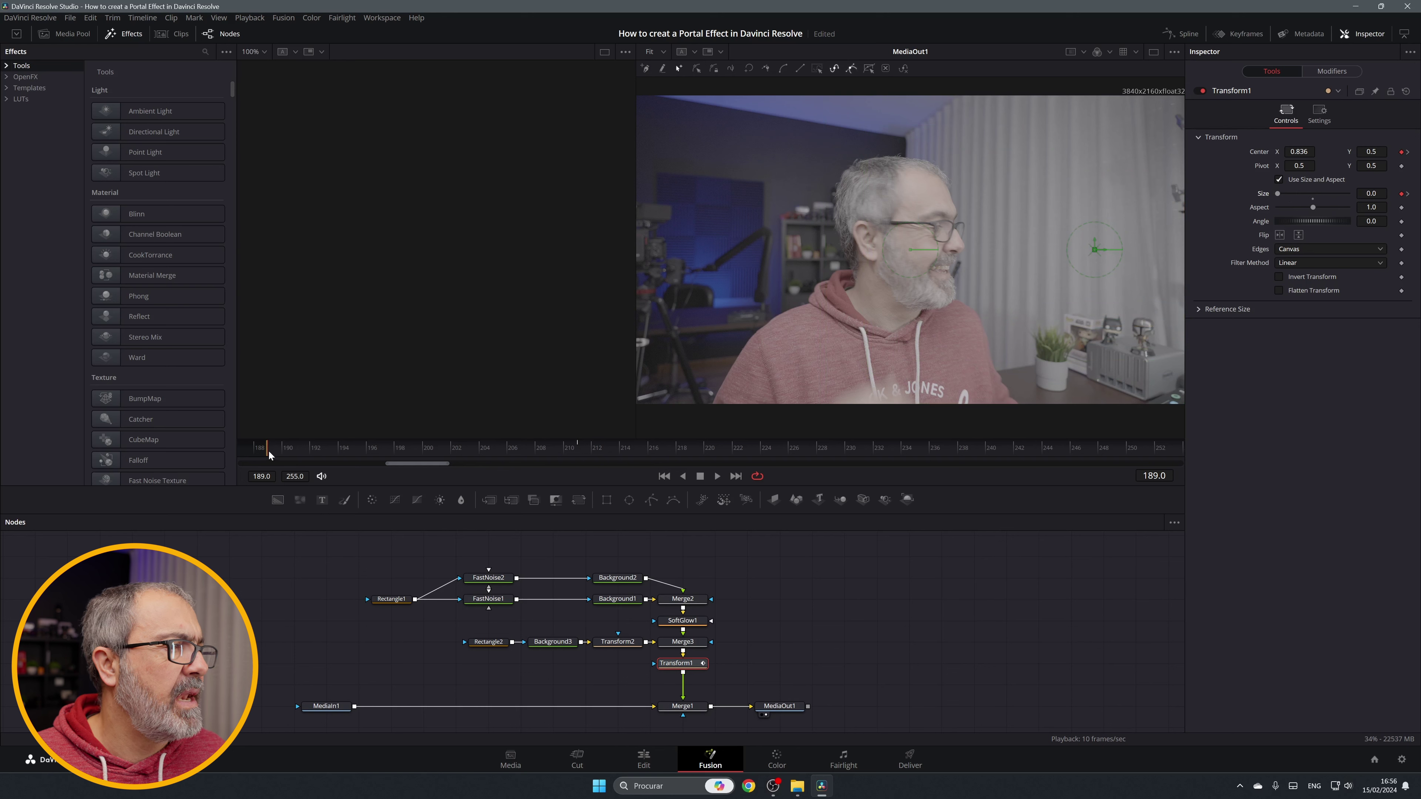
Step: Add a Transform1 size keyframe at frame 246, and shrink the portal's size out of view at frame 255
{"action": "left_click_drag", "start_coordinate": [269, 450], "coordinate": [778, 466]}
{"action": "scroll", "coordinate": [654, 451], "scroll_direction": "down", "scroll_amount": 3}
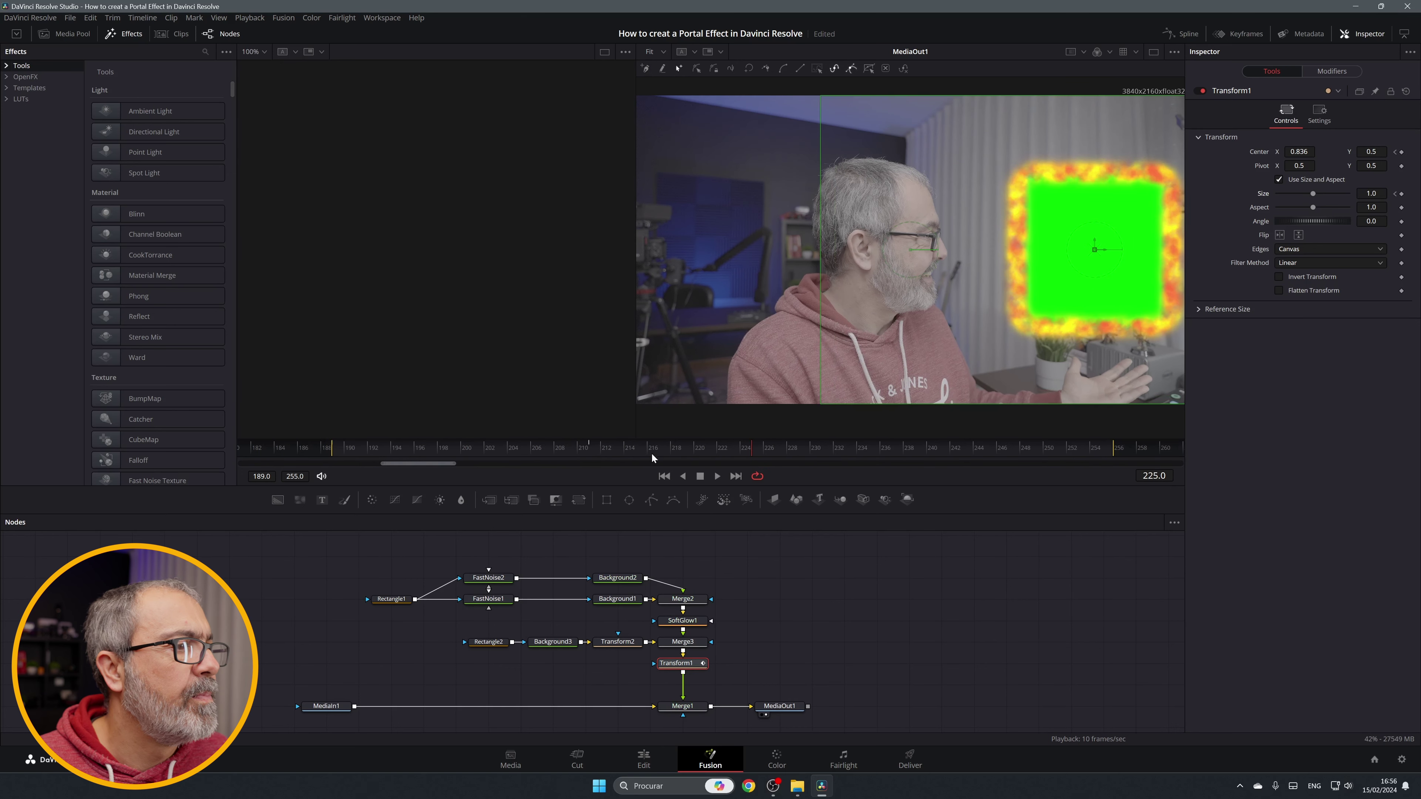
{"action": "left_click_drag", "start_coordinate": [729, 451], "coordinate": [942, 451]}
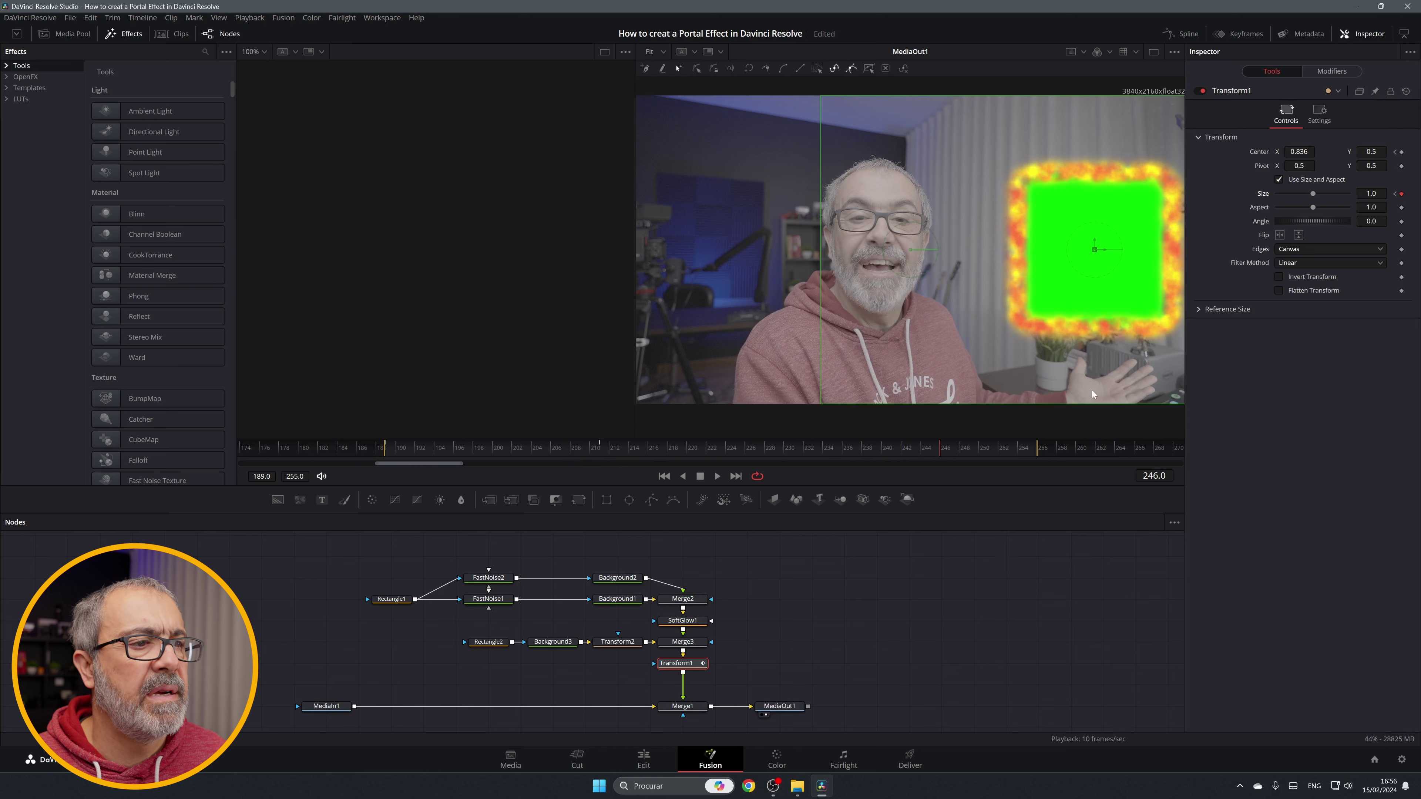
{"action": "left_click_drag", "start_coordinate": [941, 449], "coordinate": [1037, 455]}
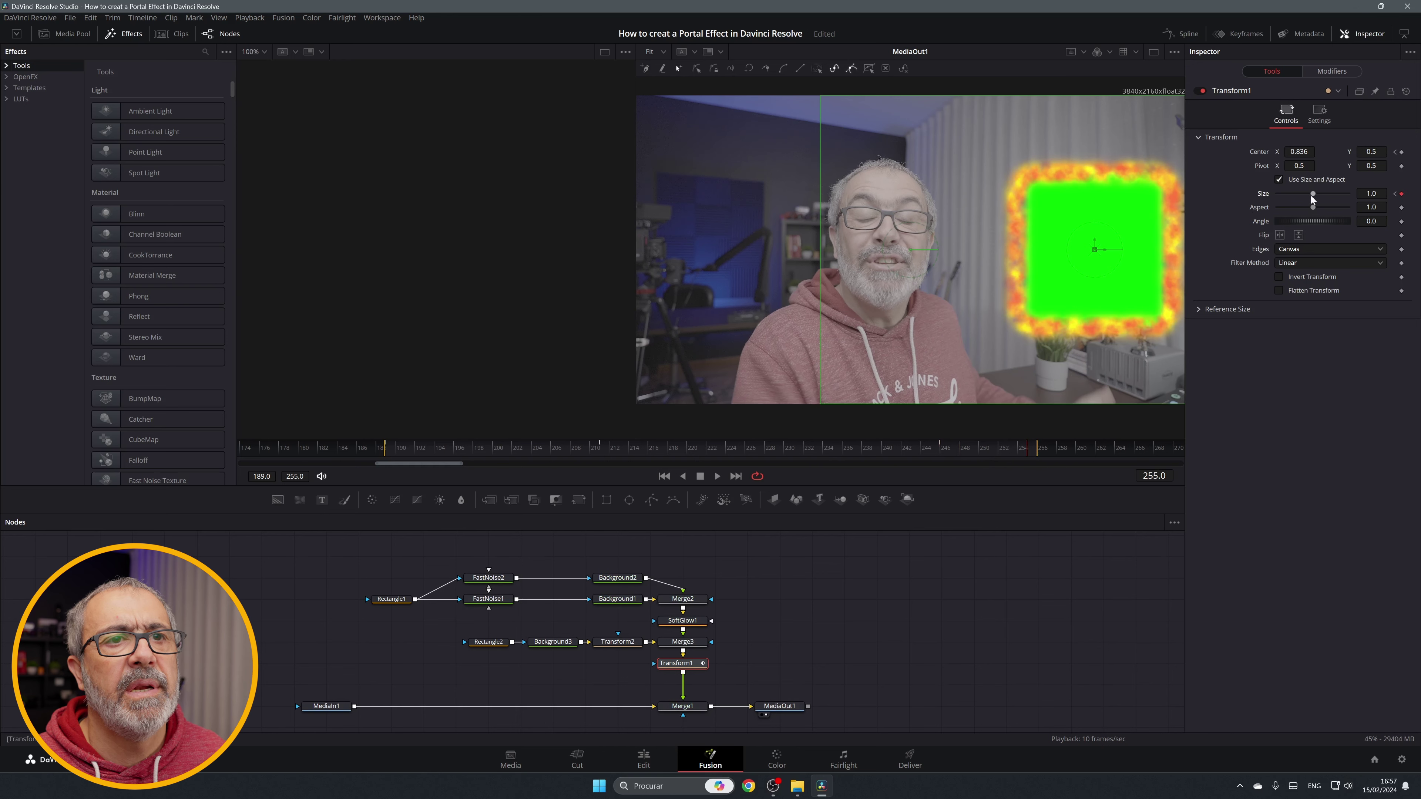
{"action": "left_click_drag", "start_coordinate": [1313, 193], "coordinate": [1281, 202]}
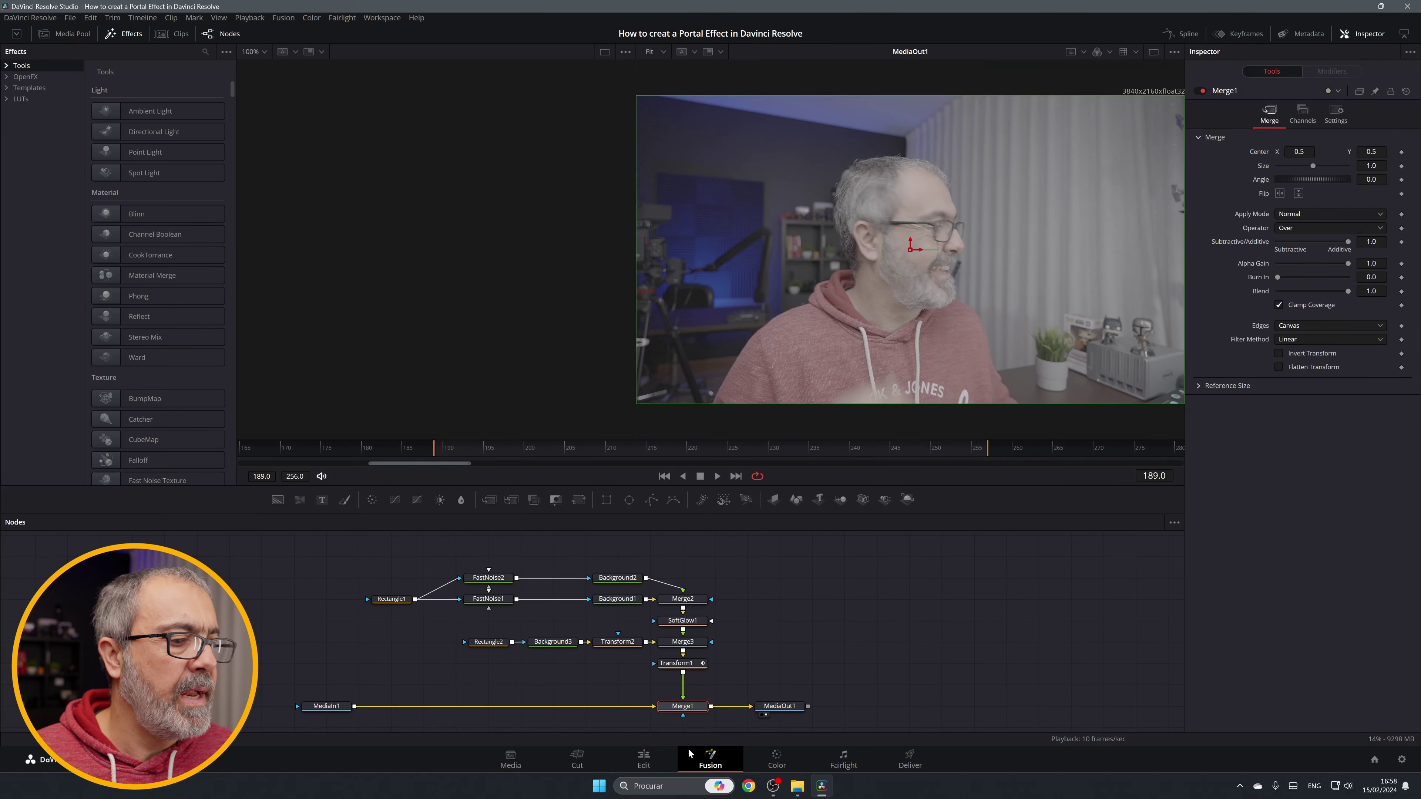
Step: On the Edit page, place C0399.MP4 on Video 1 beneath the portal clip, trimmed to the portal clip's length
{"action": "left_click", "coordinate": [644, 759]}
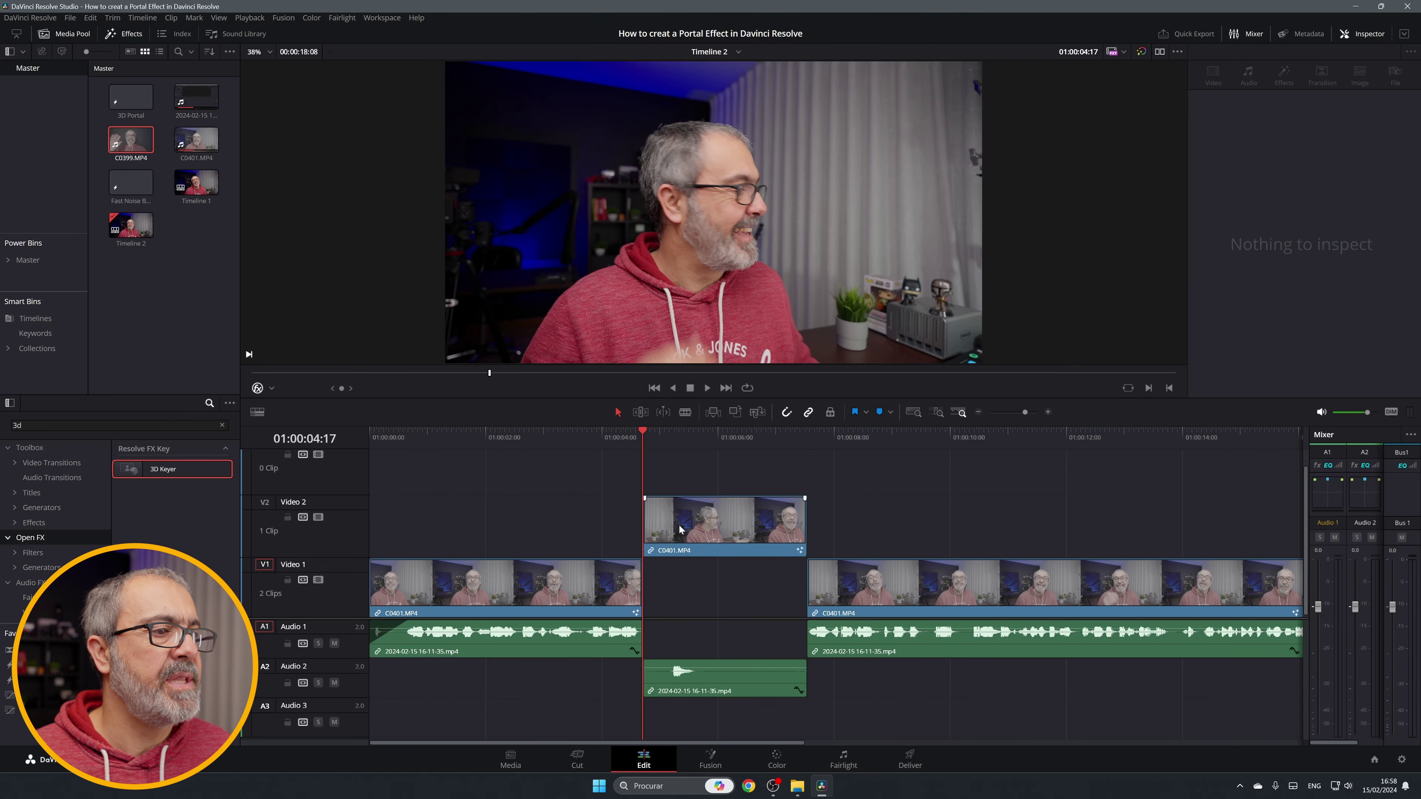
{"action": "left_click_drag", "start_coordinate": [645, 437], "coordinate": [729, 456]}
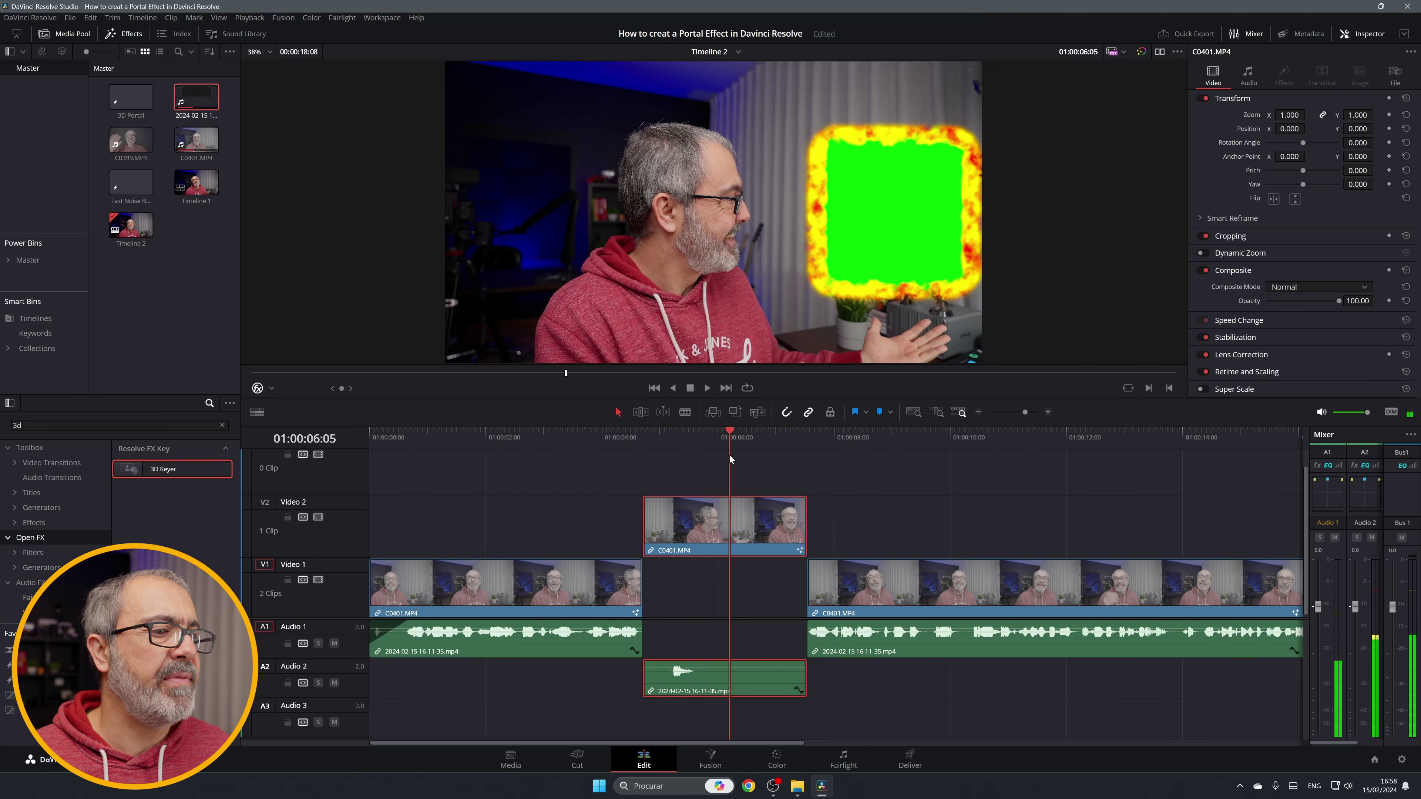
{"action": "left_click_drag", "start_coordinate": [131, 140], "coordinate": [644, 471]}
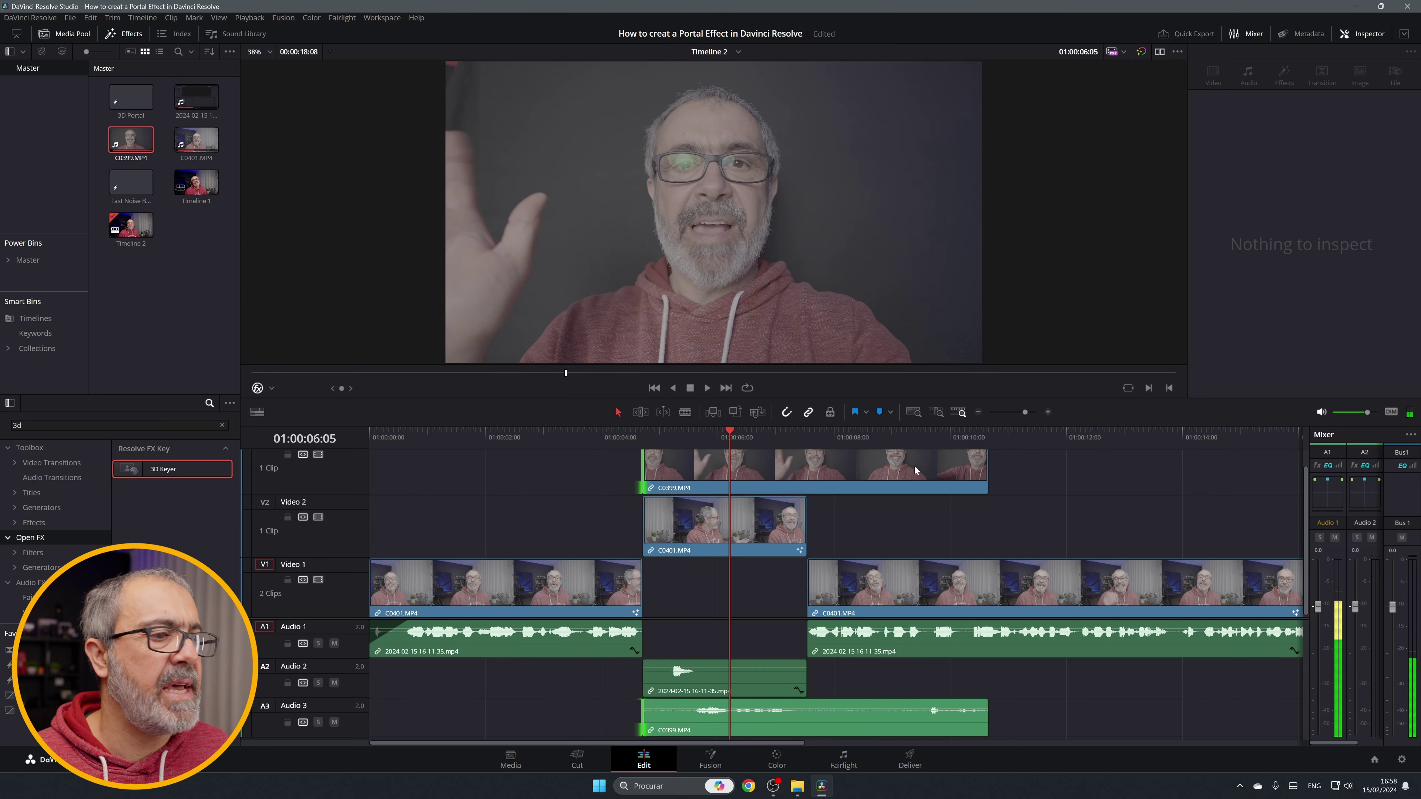
{"action": "left_click_drag", "start_coordinate": [988, 470], "coordinate": [745, 579]}
Step: Search the effects for "3d" and apply the 3D Keyer to the portal clip C0401.MP4 on Video 2
{"action": "left_click", "coordinate": [222, 425]}
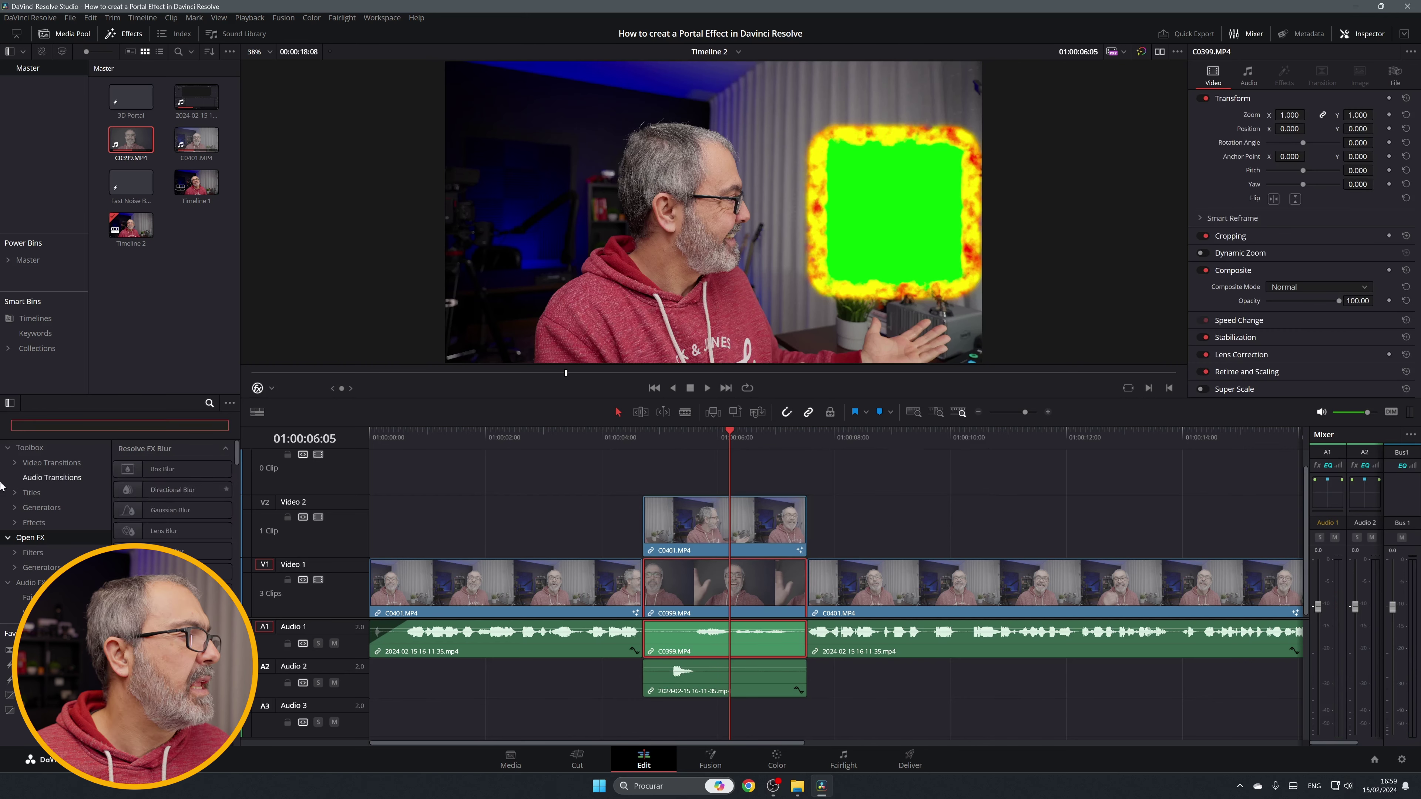
{"action": "left_click", "coordinate": [32, 541]}
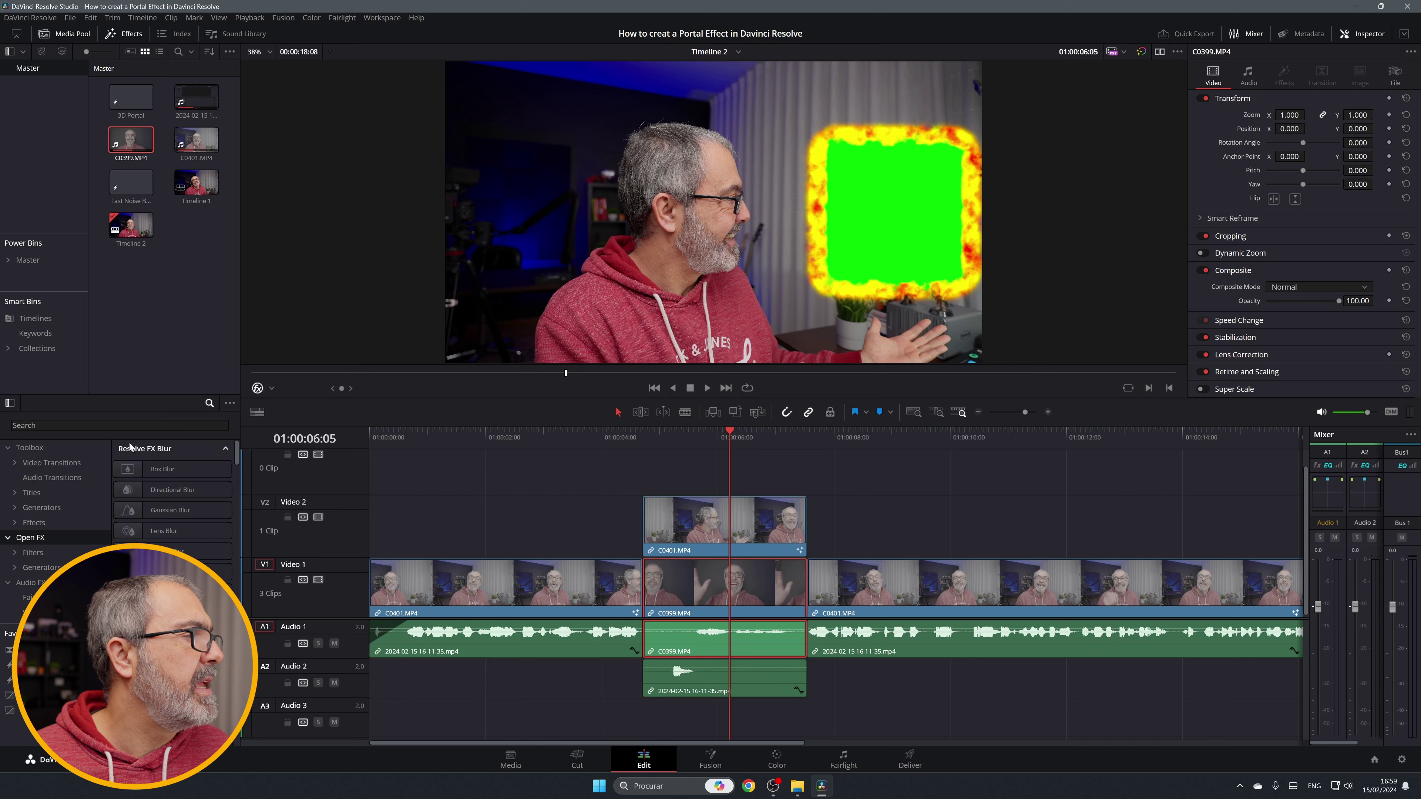
{"action": "left_click", "coordinate": [209, 403]}
{"action": "left_click", "coordinate": [209, 403]}
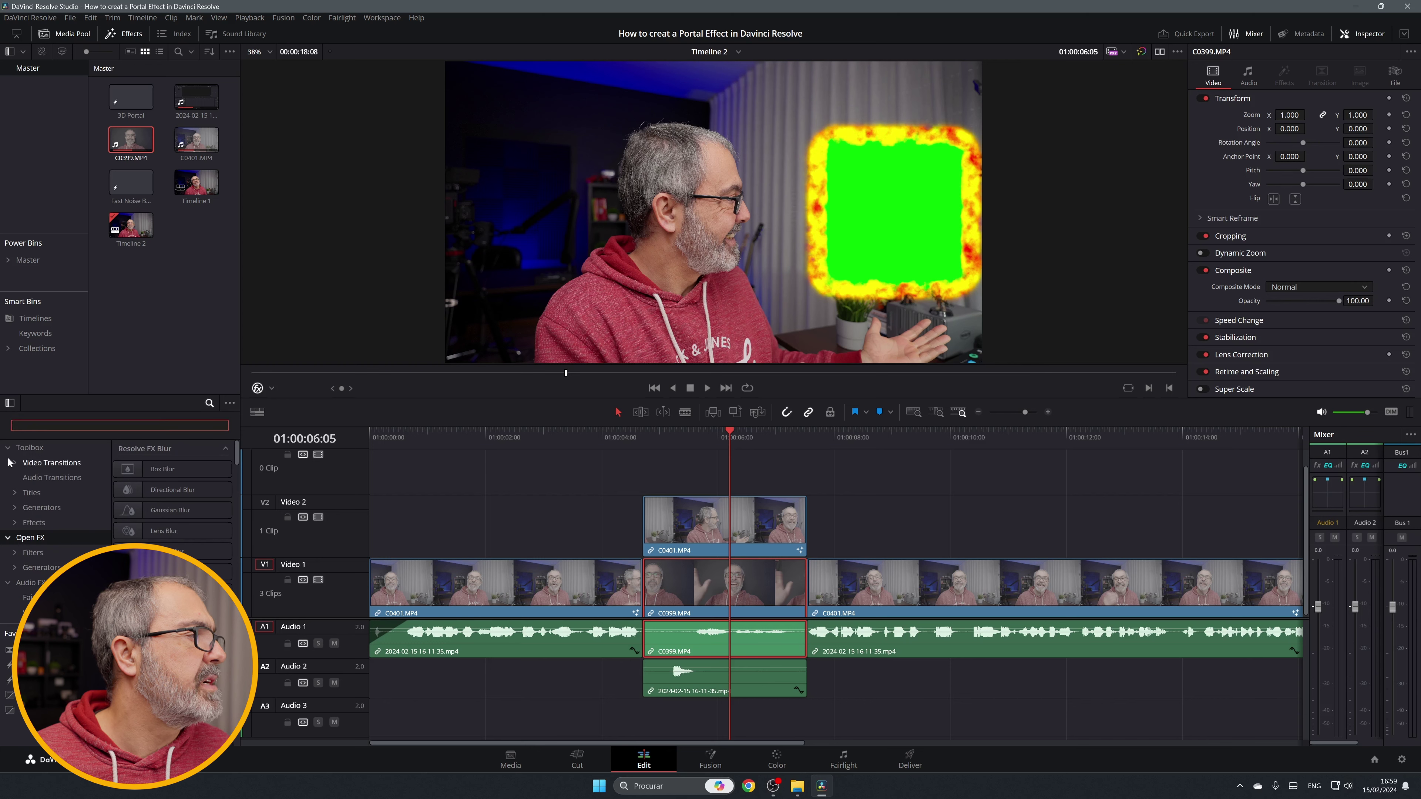
{"action": "type", "text": "3d"}
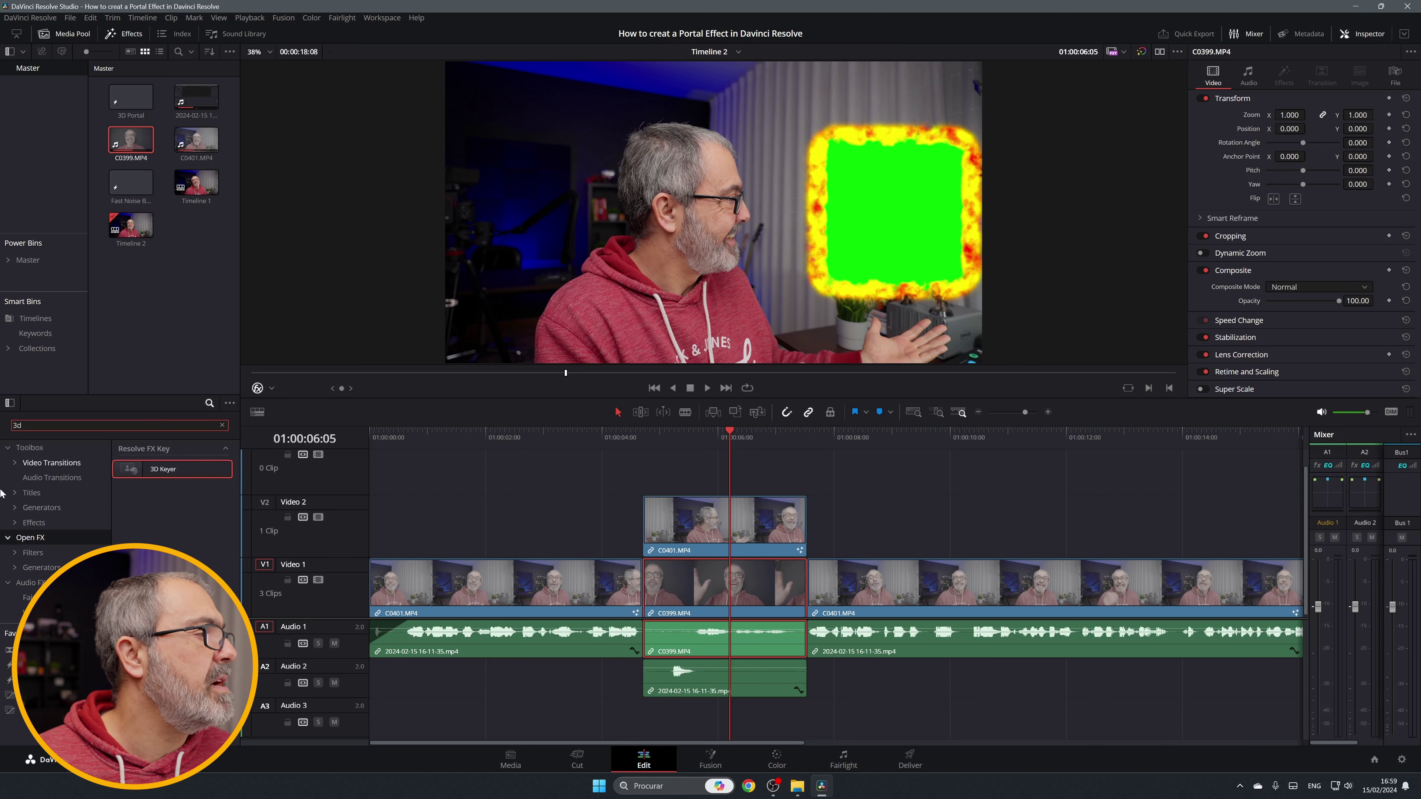
{"action": "left_click_drag", "start_coordinate": [184, 470], "coordinate": [720, 526]}
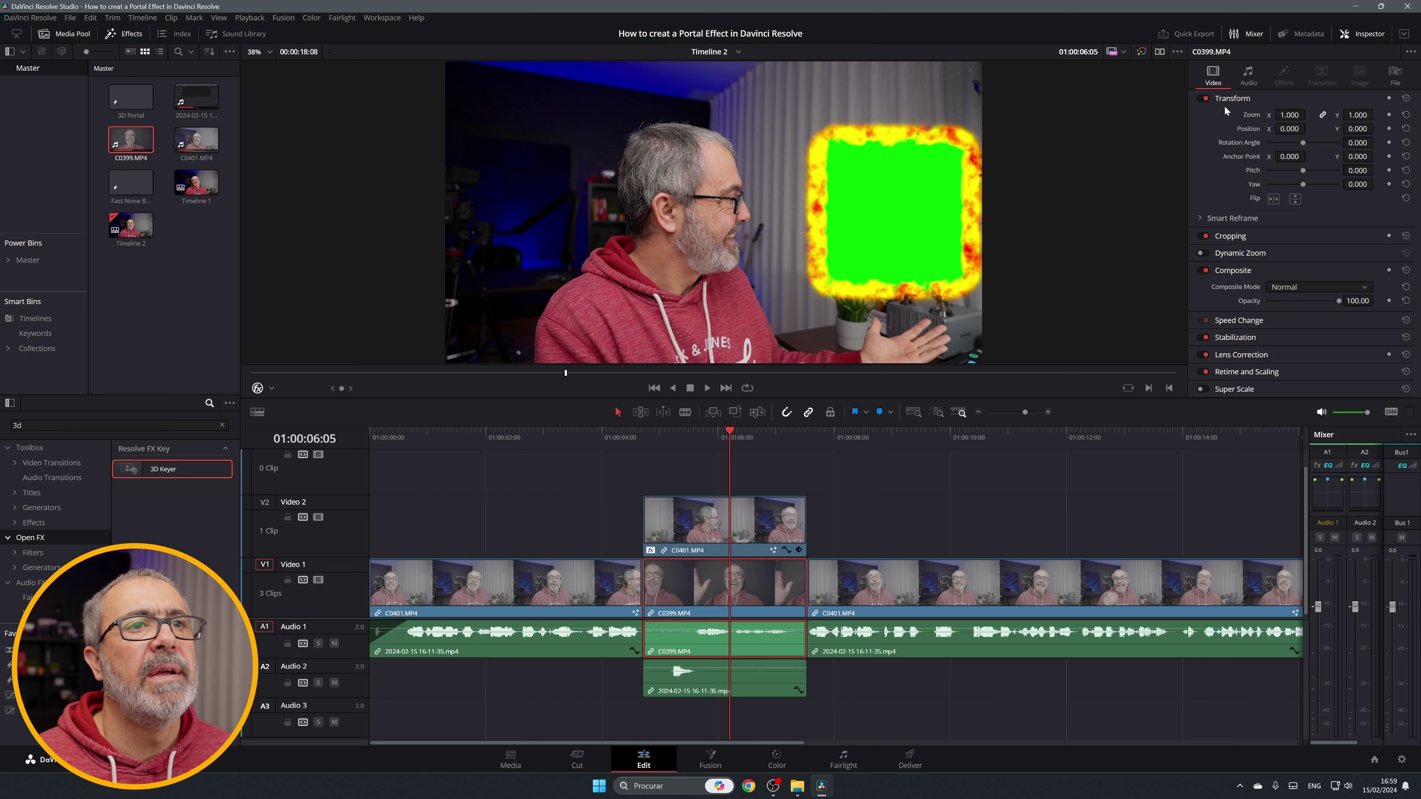
Step: Enable the Open FX Overlay and sample the portal's green center with the 3D Keyer on C0401.MP4
{"action": "left_click", "coordinate": [765, 529]}
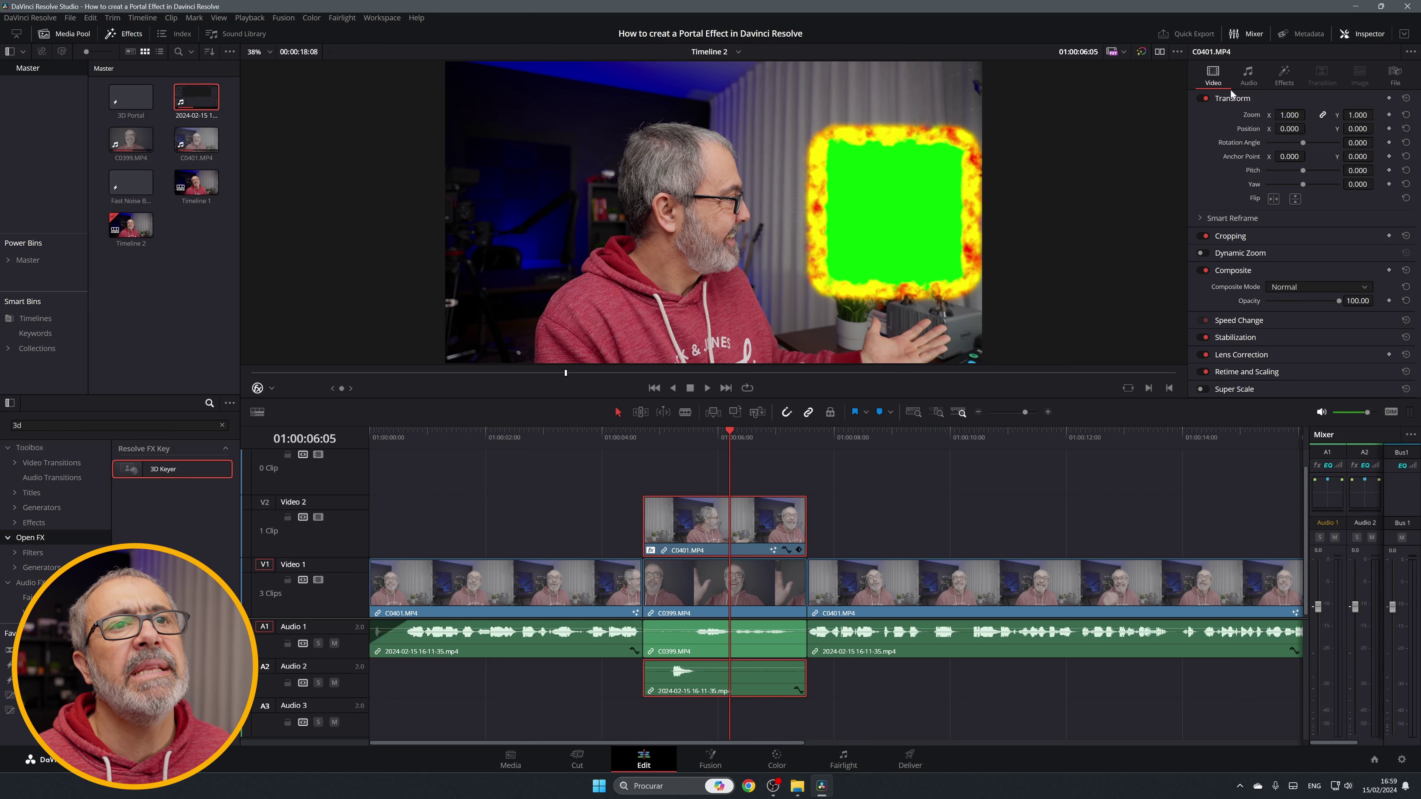
{"action": "left_click", "coordinate": [1286, 75]}
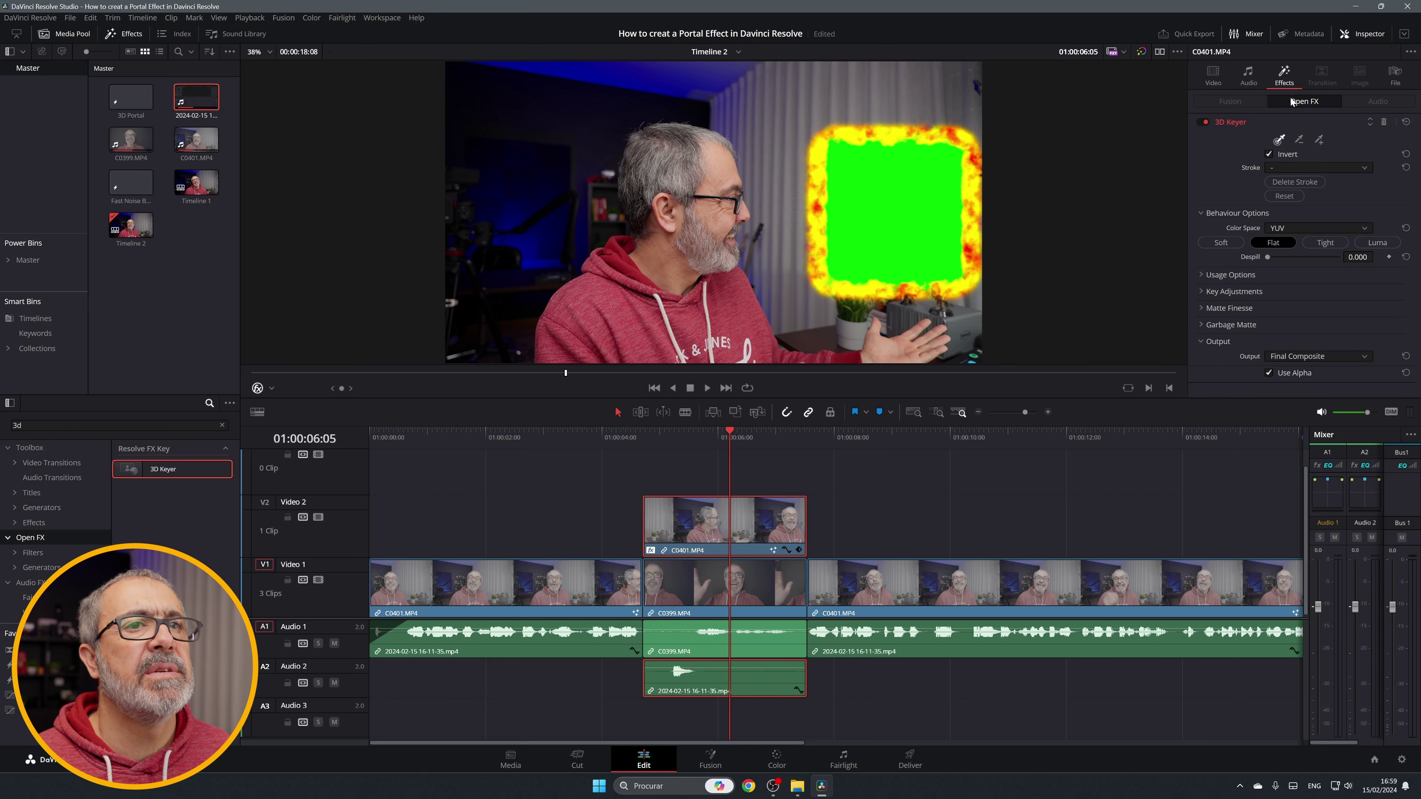
{"action": "left_click", "coordinate": [272, 388]}
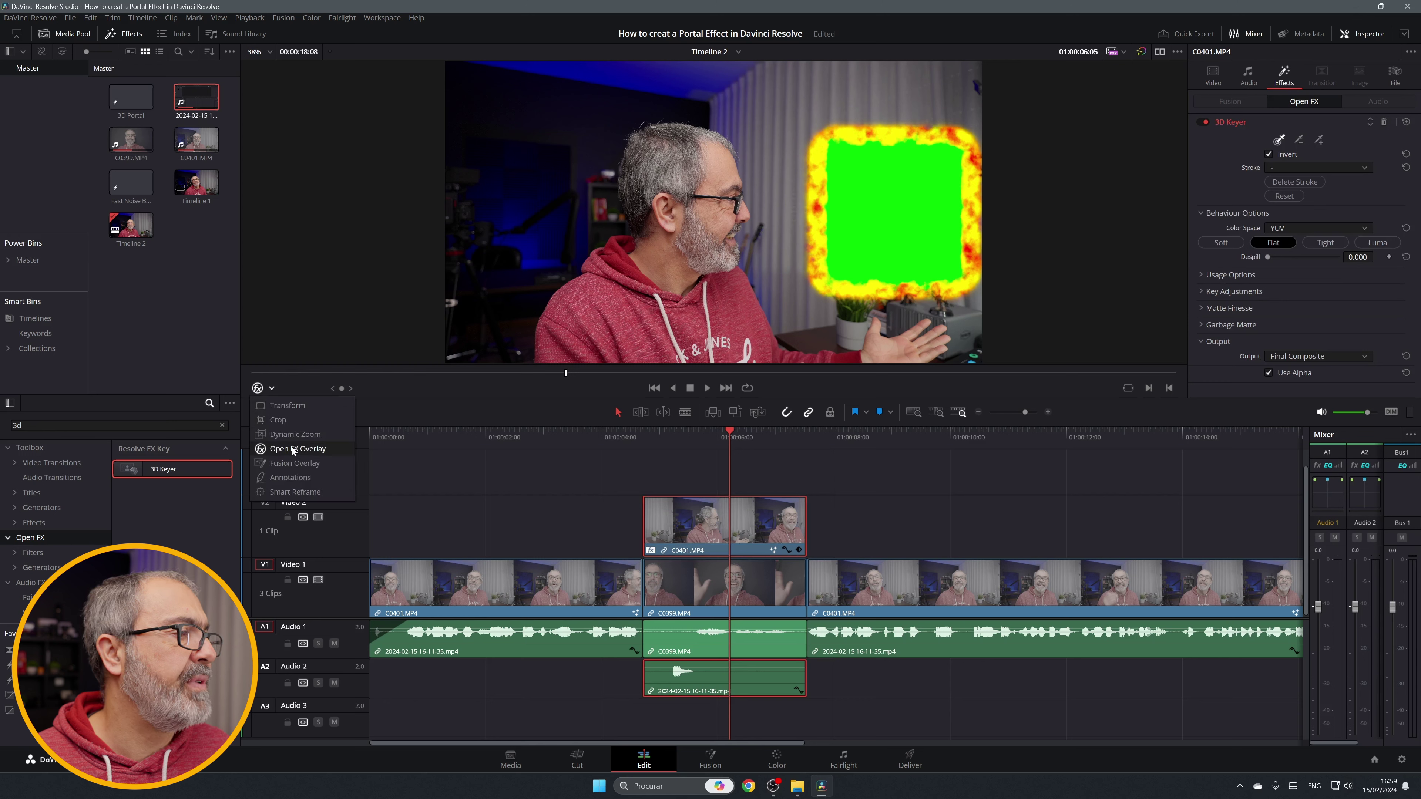
{"action": "left_click", "coordinate": [309, 450]}
{"action": "left_click_drag", "start_coordinate": [924, 180], "coordinate": [866, 238]}
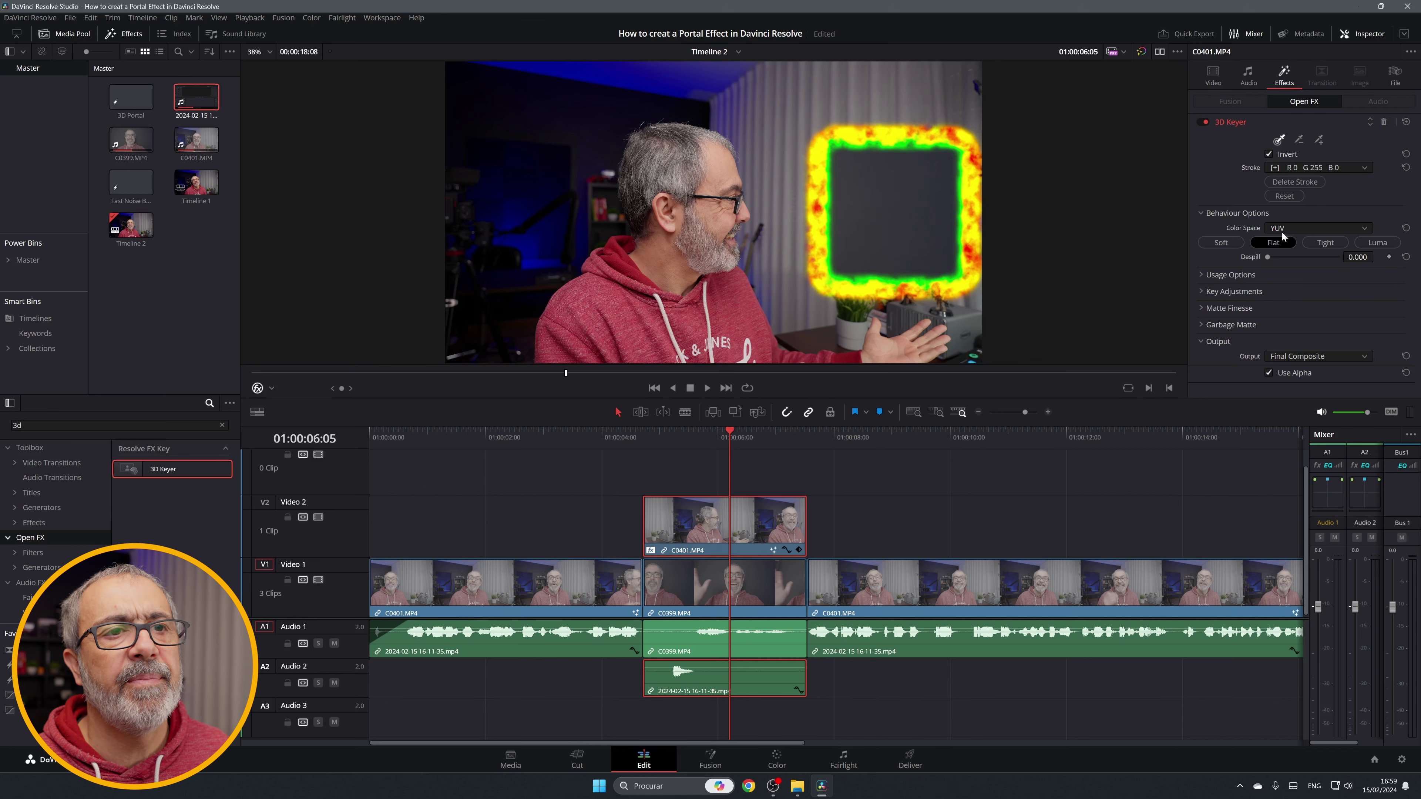
Step: Set the 3D Keyer's Despill to 0.868 and its Matte Finesse In/Out Ratio to -100
{"action": "left_click_drag", "start_coordinate": [1268, 256], "coordinate": [1327, 264]}
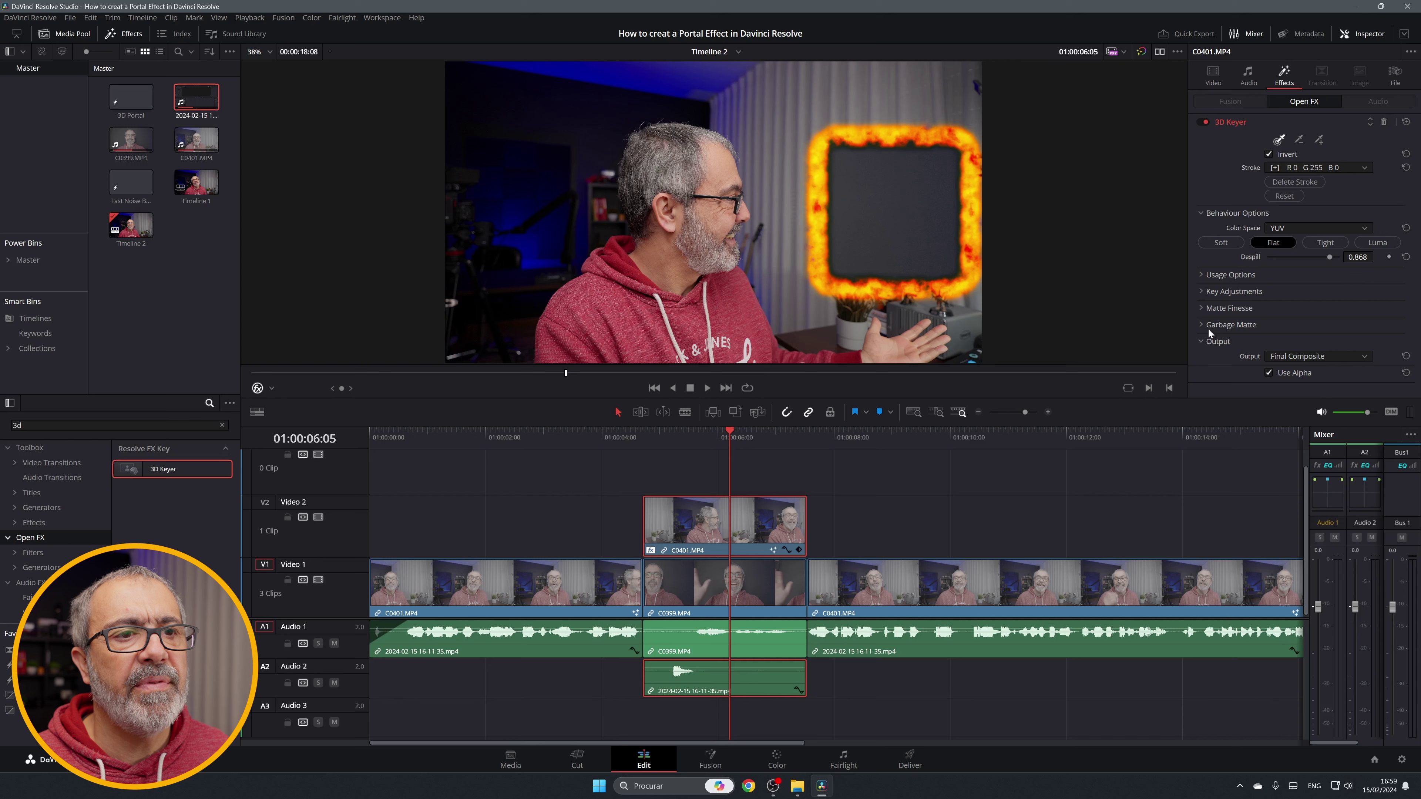
{"action": "left_click", "coordinate": [1200, 308]}
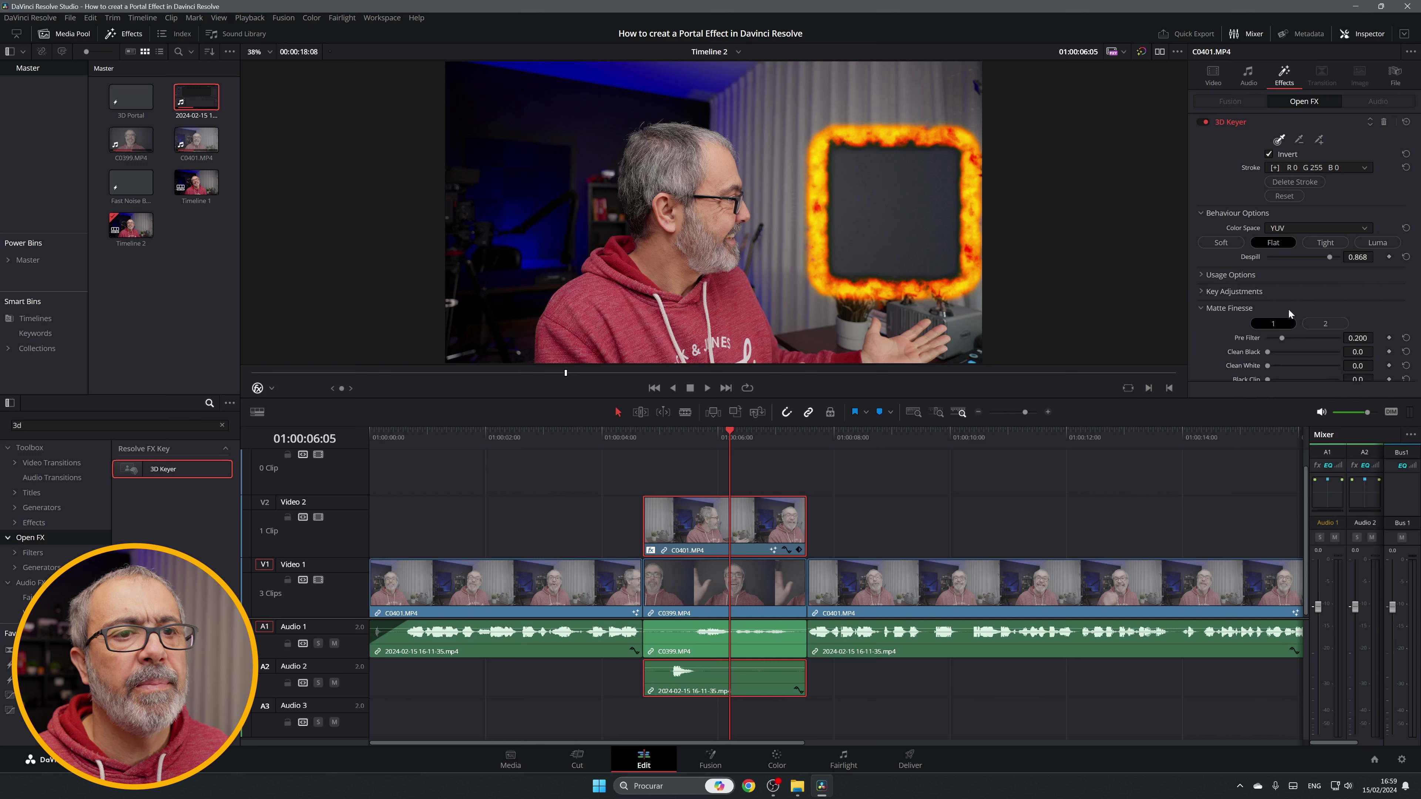
{"action": "scroll", "coordinate": [1281, 309], "scroll_direction": "down", "scroll_amount": 3}
{"action": "left_click_drag", "start_coordinate": [1303, 323], "coordinate": [1262, 325]}
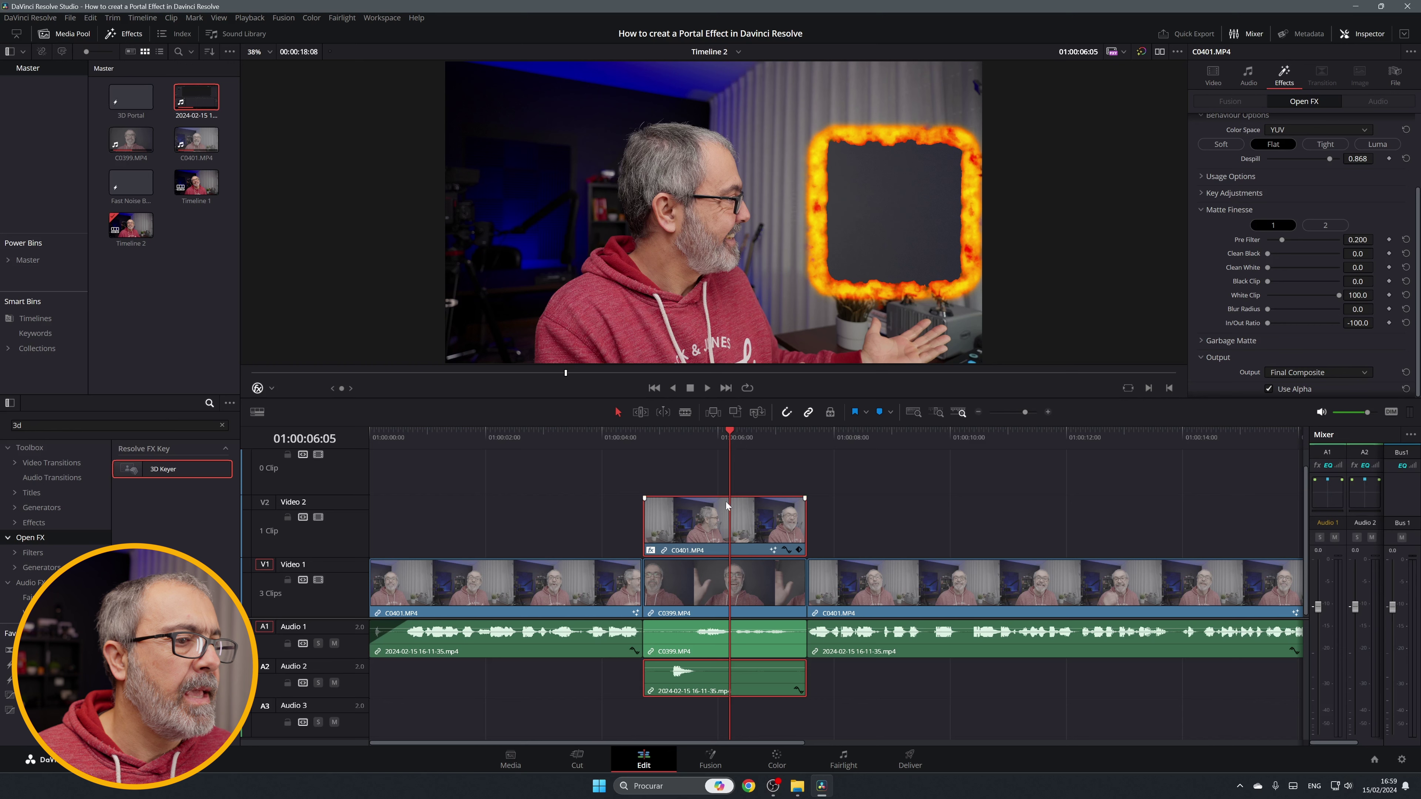
Step: Set the C0399.MP4 clip's zoom to 0.540 and its position to X 1323, Y -29 to fit inside the portal
{"action": "left_click", "coordinate": [760, 581]}
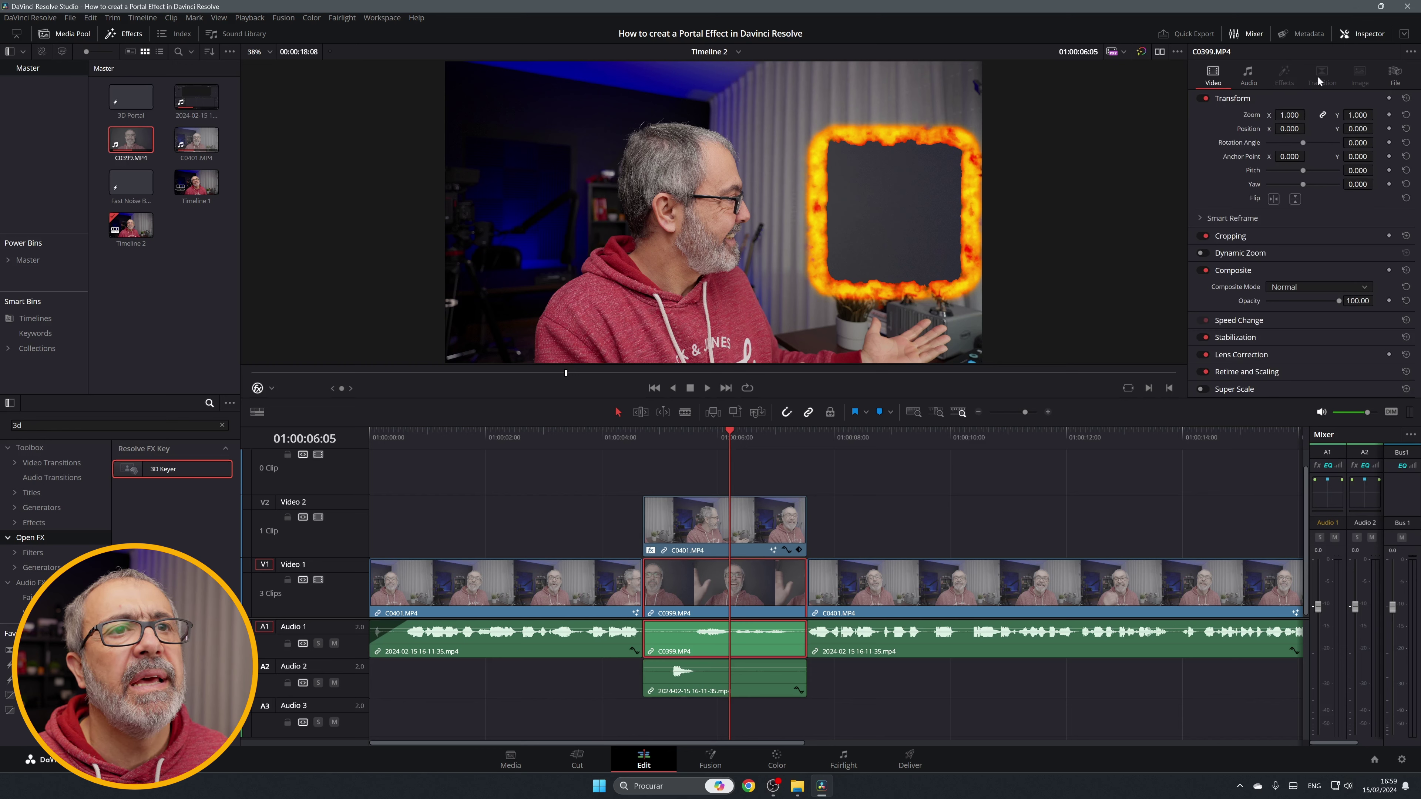
{"action": "left_click_drag", "start_coordinate": [1304, 116], "coordinate": [1341, 129]}
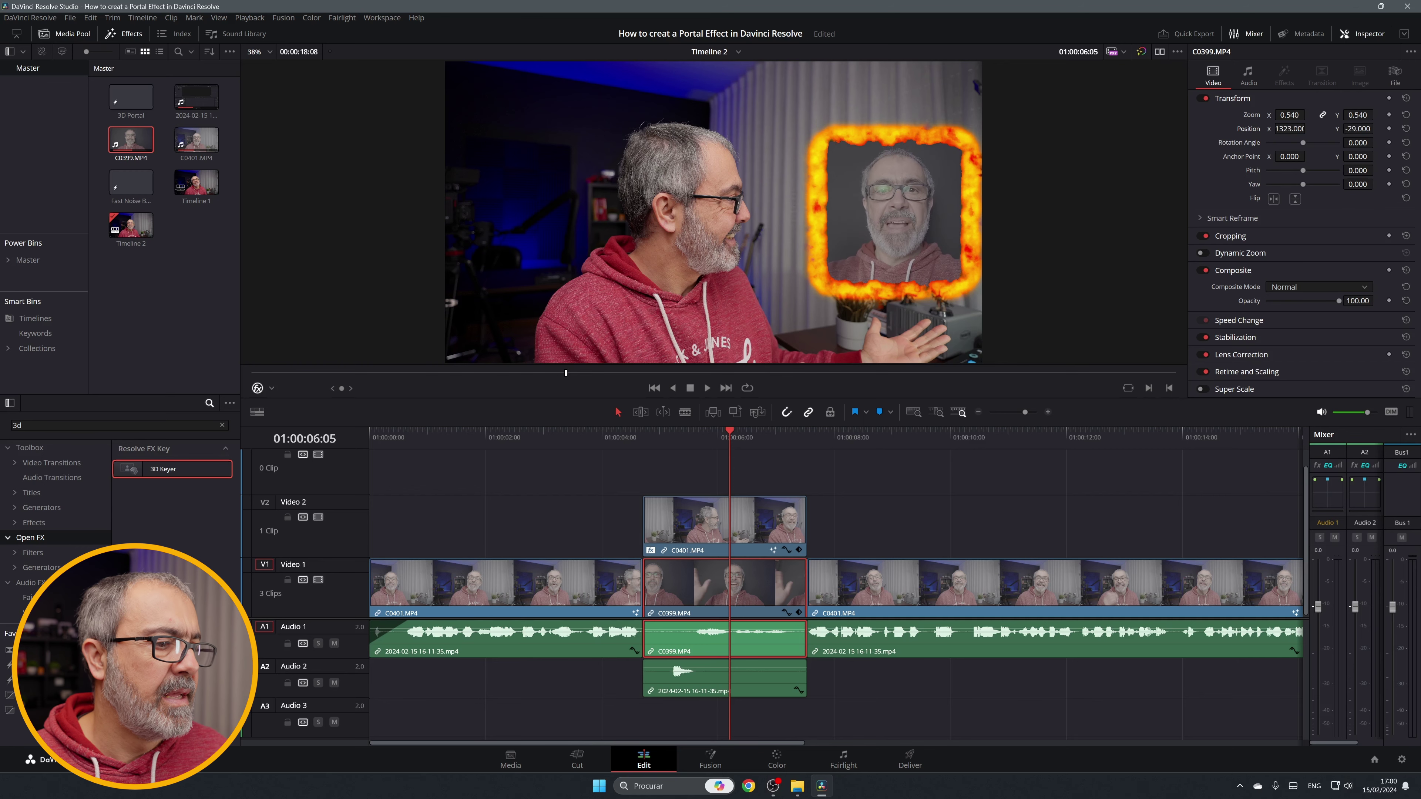
Step: On the Color page, raise the Offset of the second clip, C0399.MP4, to 35.70
{"action": "left_click", "coordinate": [776, 760]}
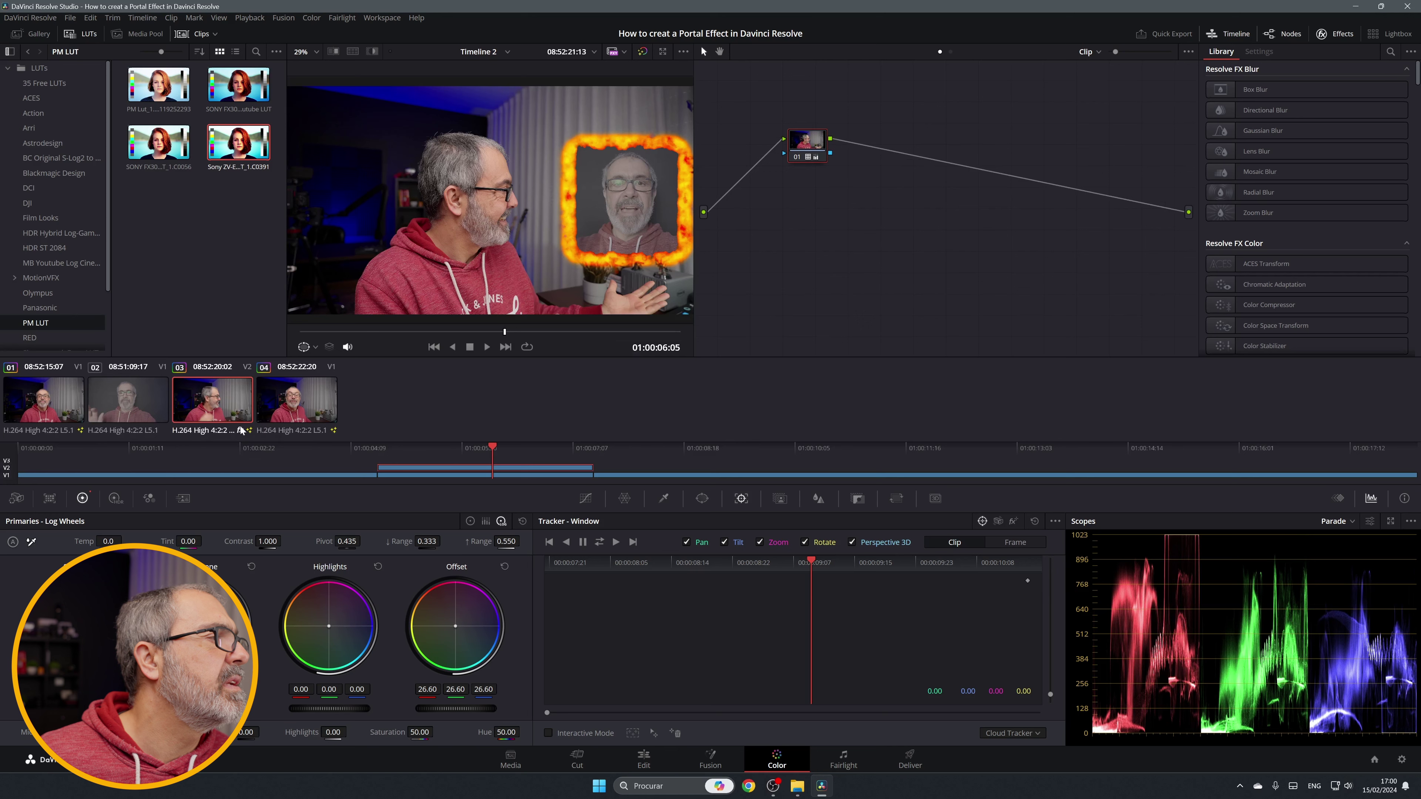
{"action": "left_click", "coordinate": [142, 411]}
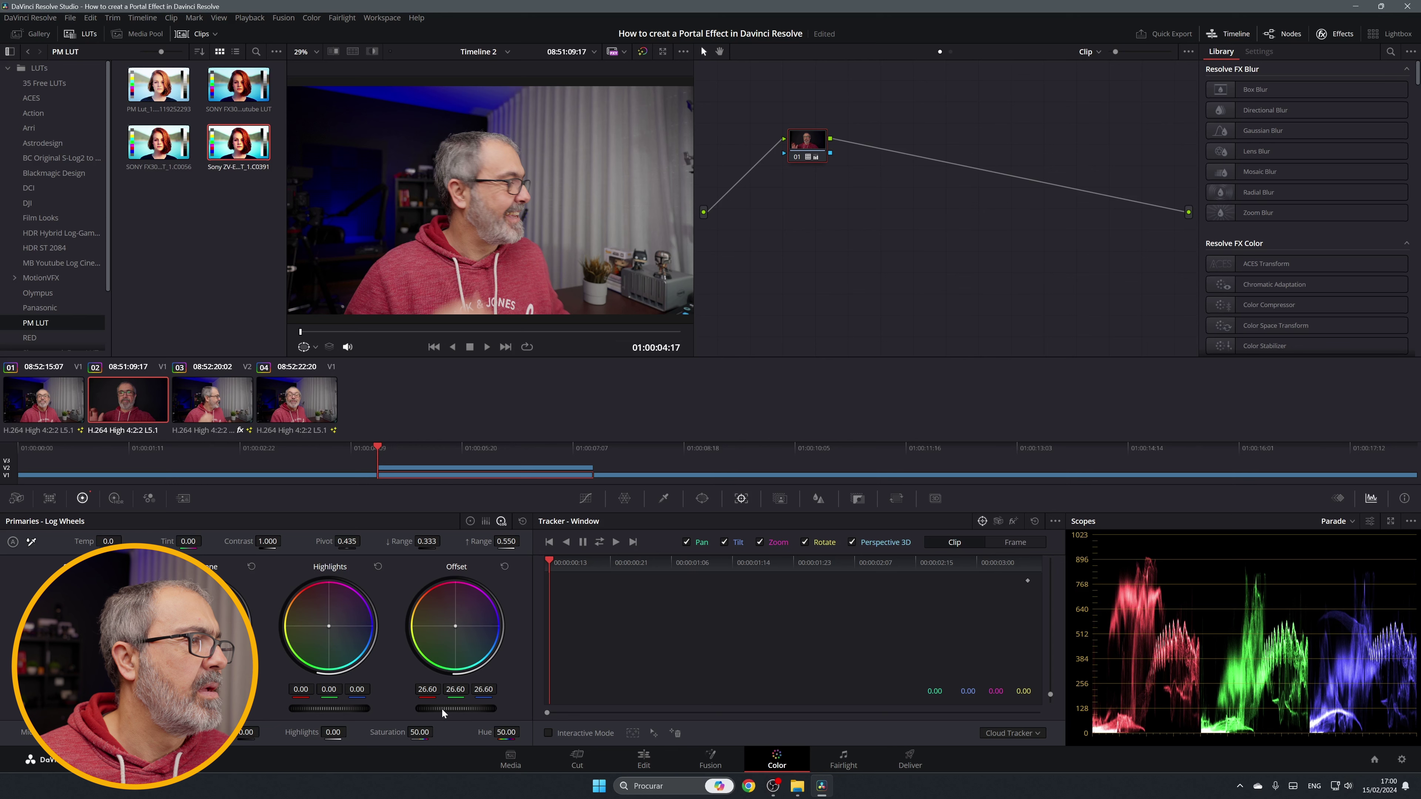
{"action": "left_click_drag", "start_coordinate": [456, 708], "coordinate": [528, 709]}
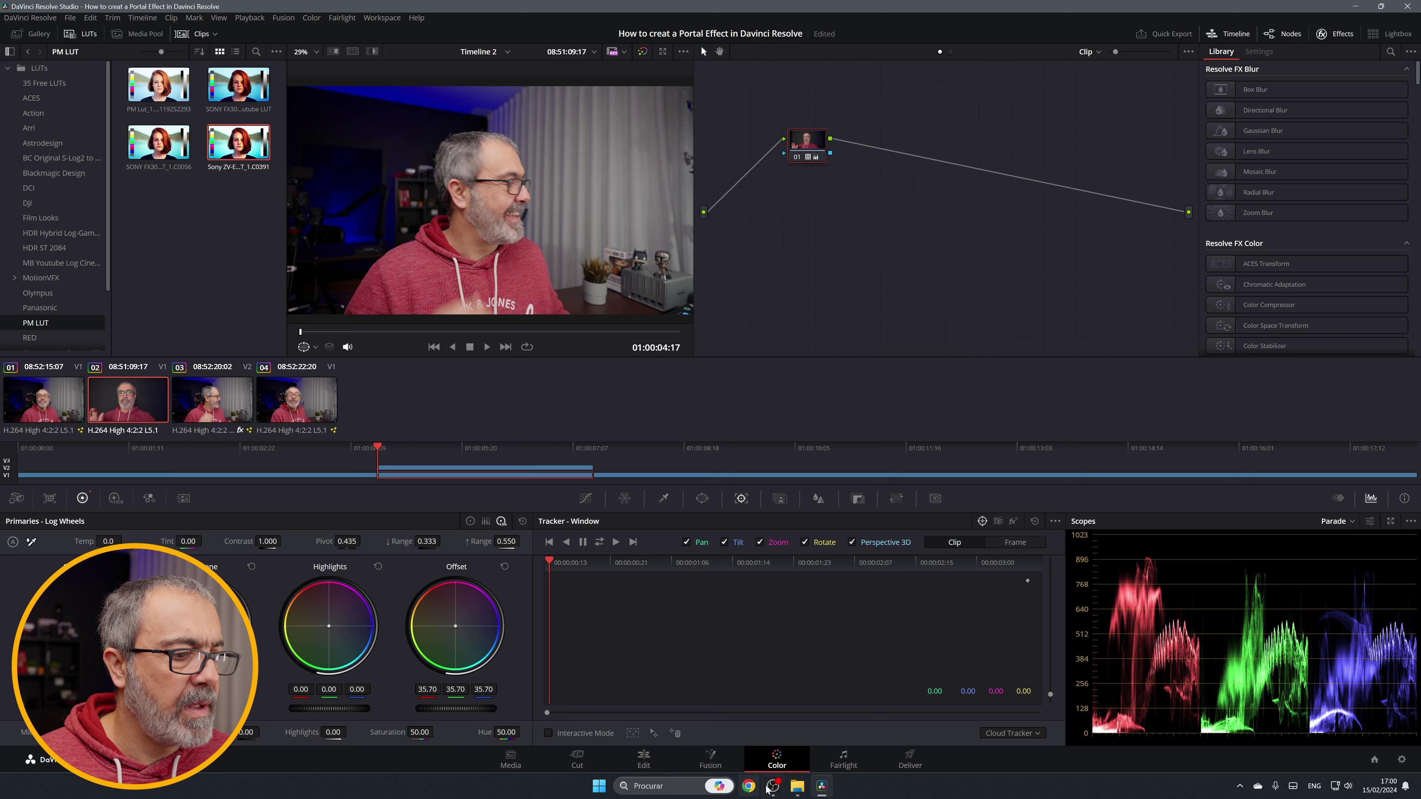
Step: Return to the Edit page and play the timeline from 01:00:04:09 to review the portal effect
{"action": "left_click", "coordinate": [643, 759]}
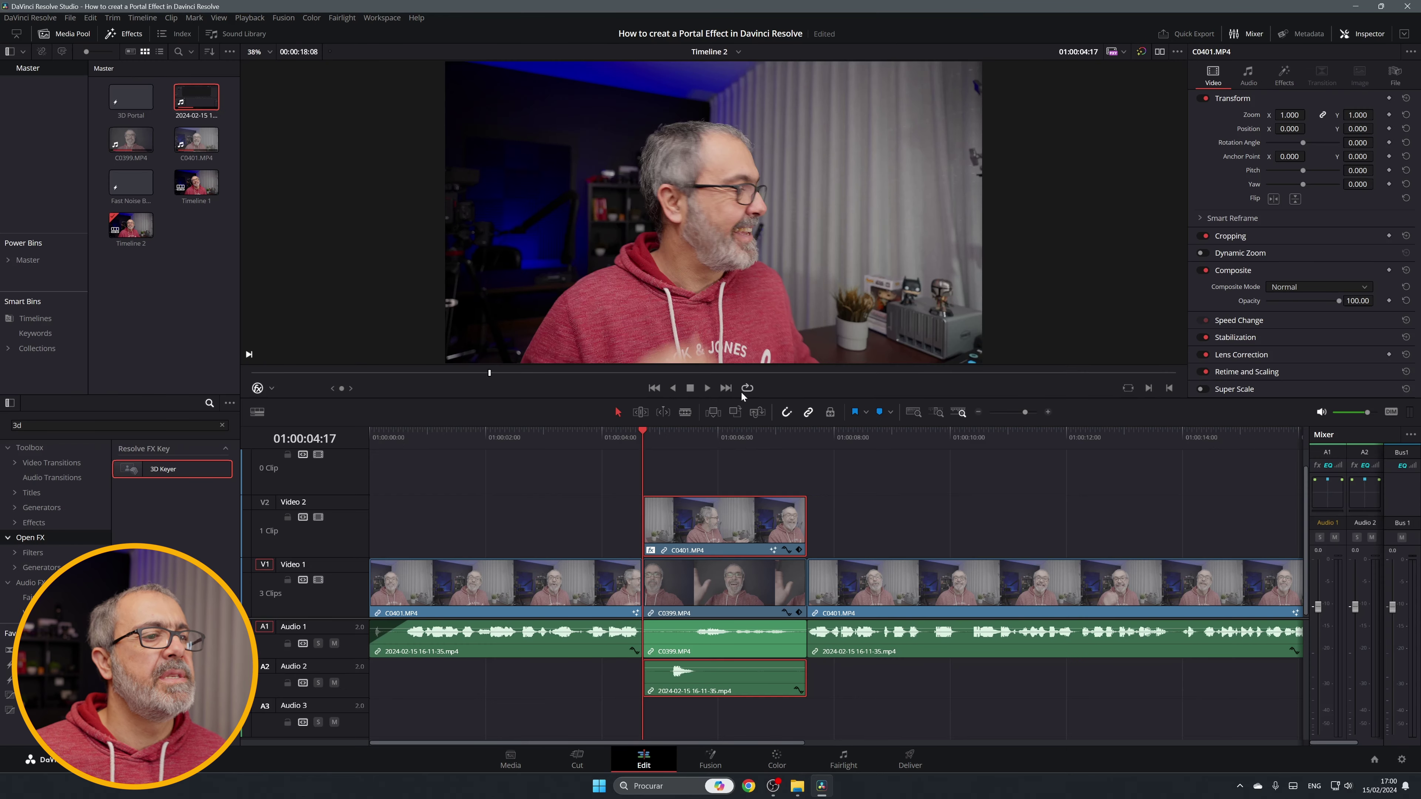
{"action": "left_click", "coordinate": [622, 434]}
{"action": "mouse_move", "coordinate": [623, 433]}
{"action": "left_mouse_down"}
{"action": "mouse_move", "coordinate": [647, 429]}
{"action": "mouse_move", "coordinate": [623, 432]}
{"action": "left_mouse_up"}
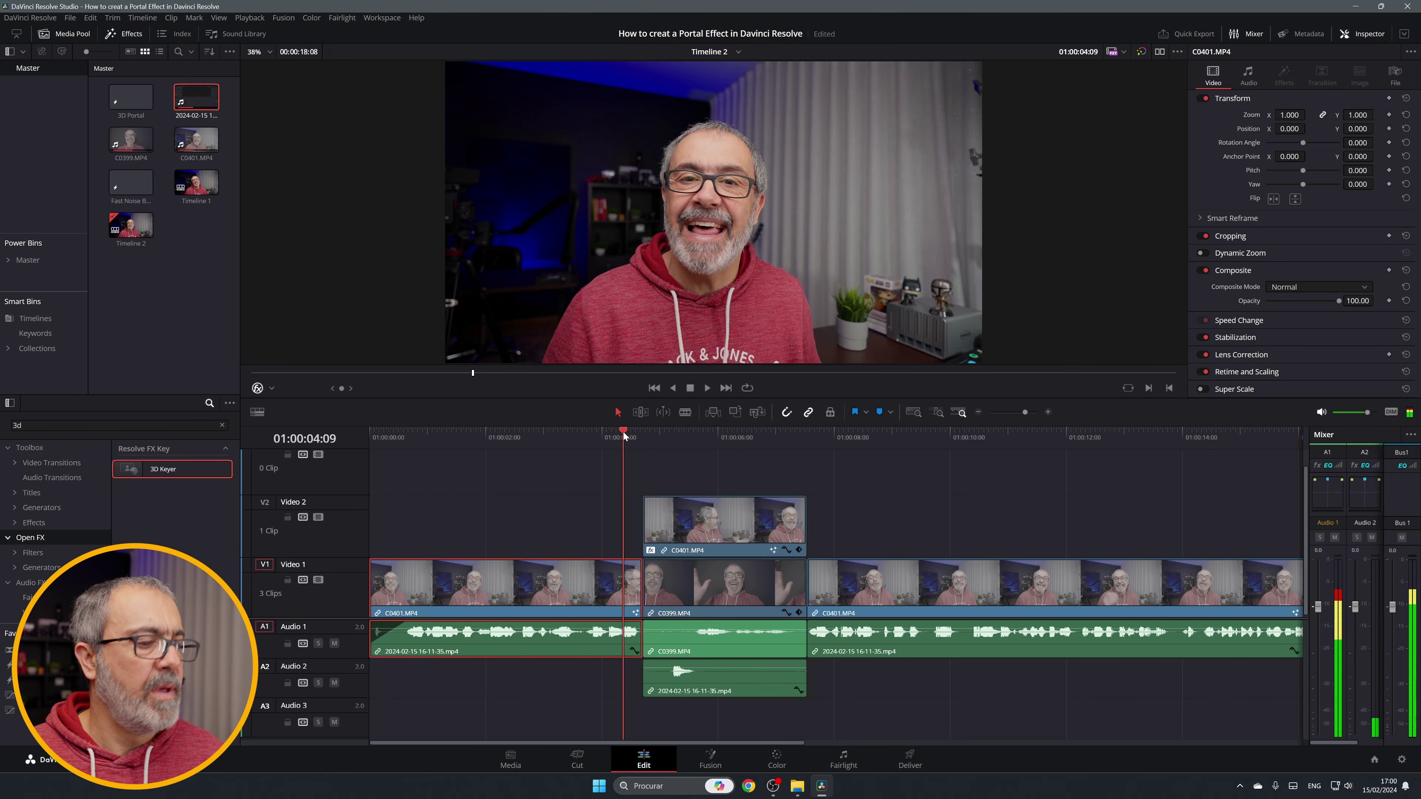
{"action": "key", "text": "space"}
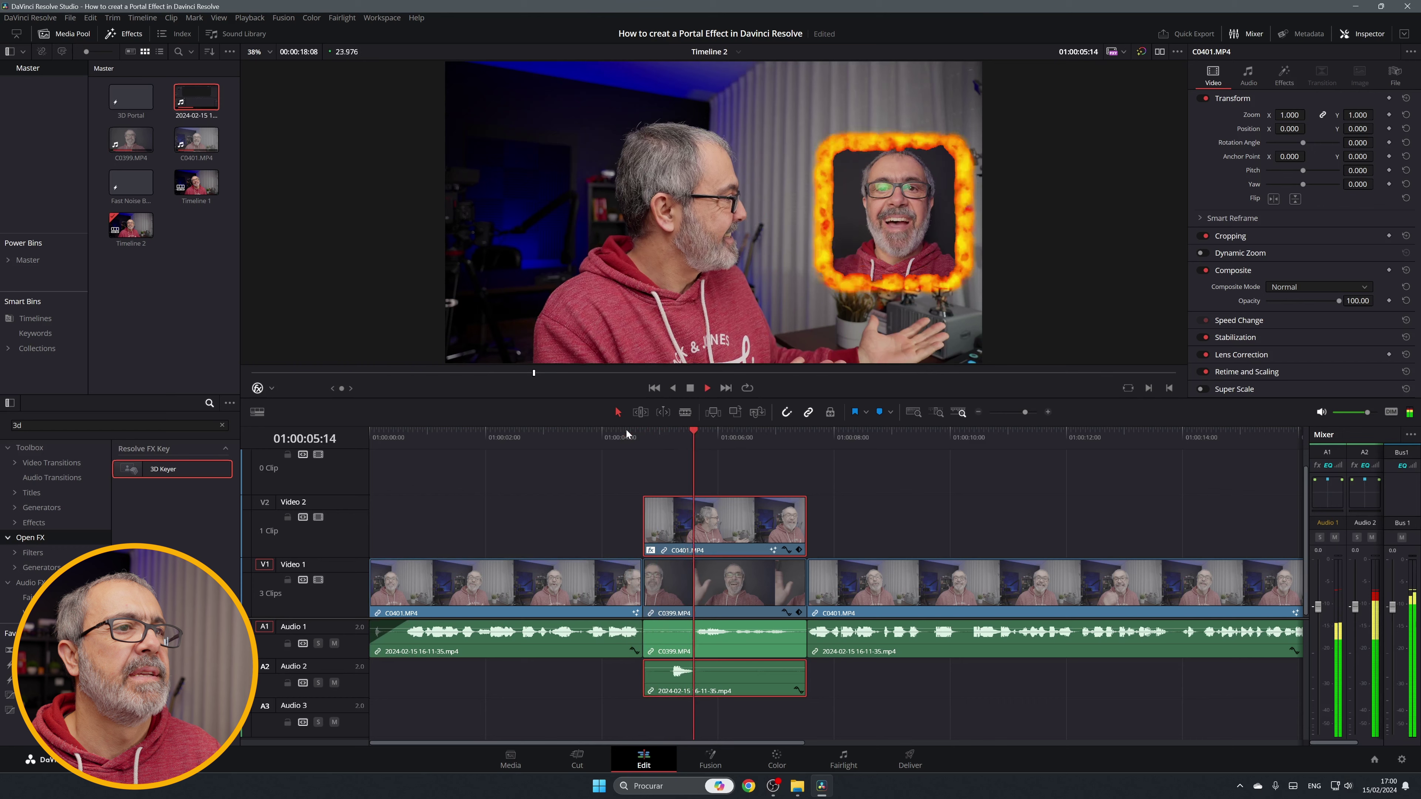